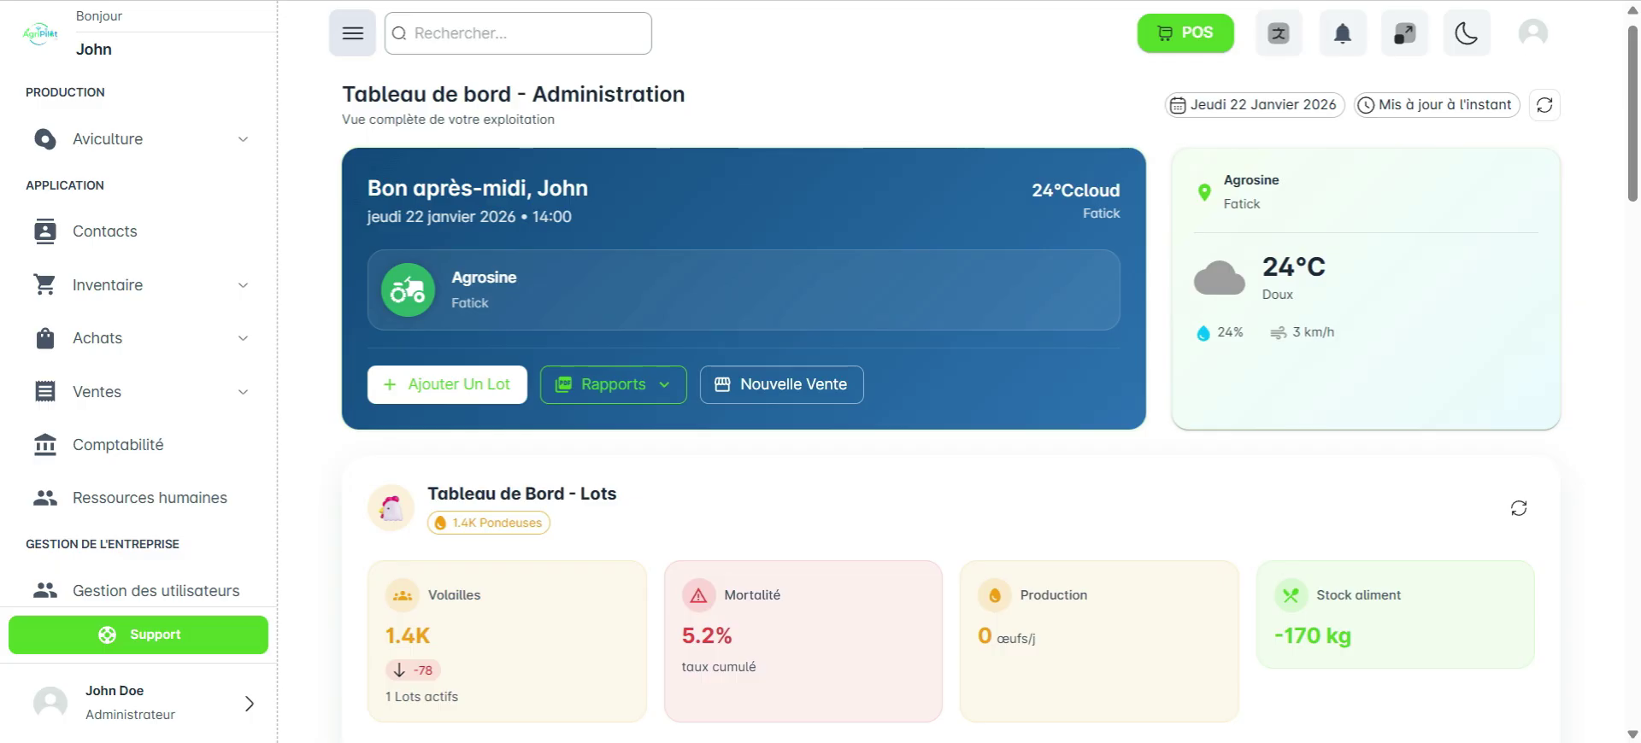
Open the poultry house management page and examine the cards of Batiment 1, Batiment 2 and Batiment 3
click(242, 133)
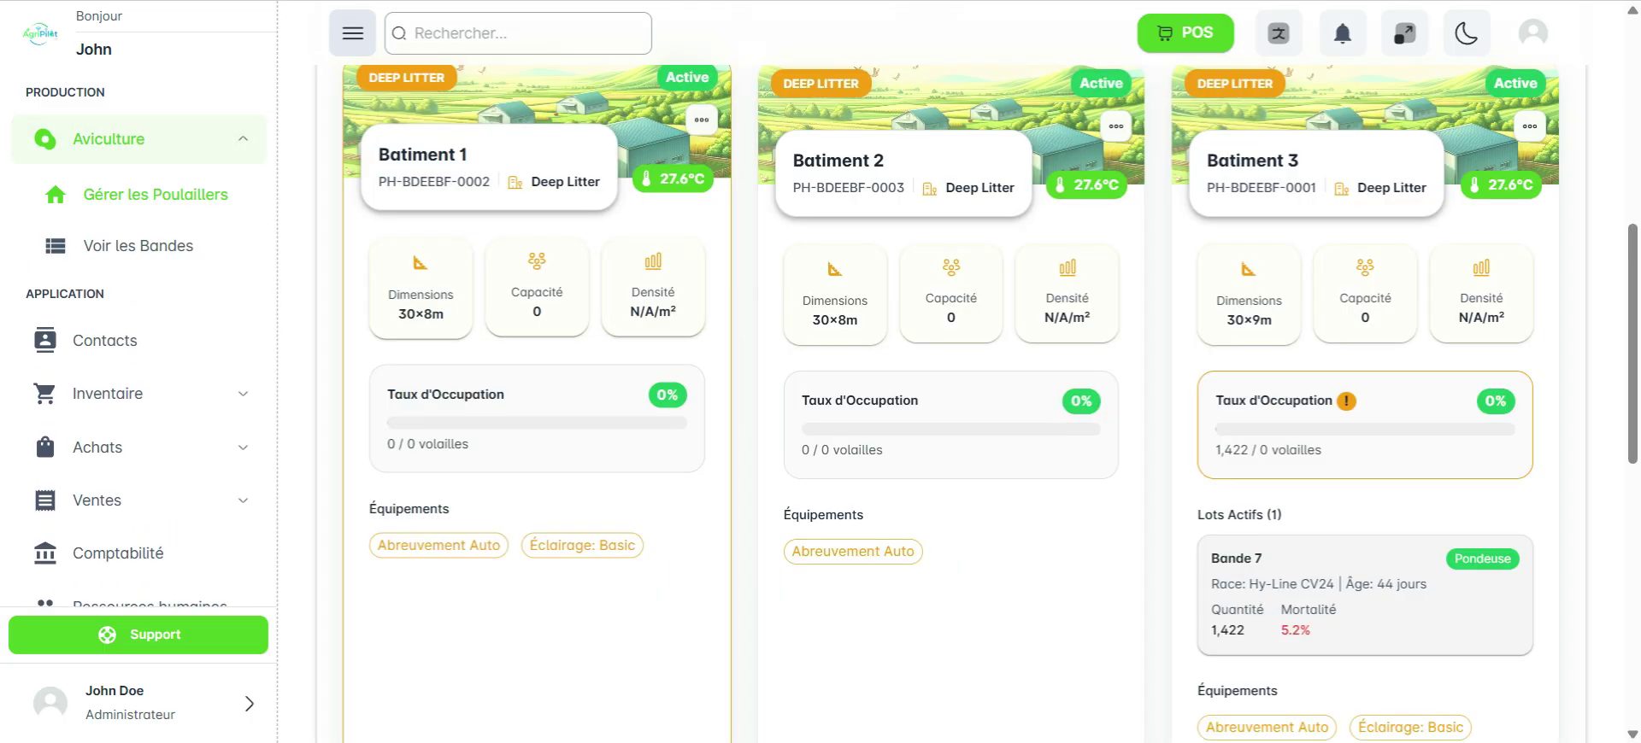
scroll(478, 197, up, 2)
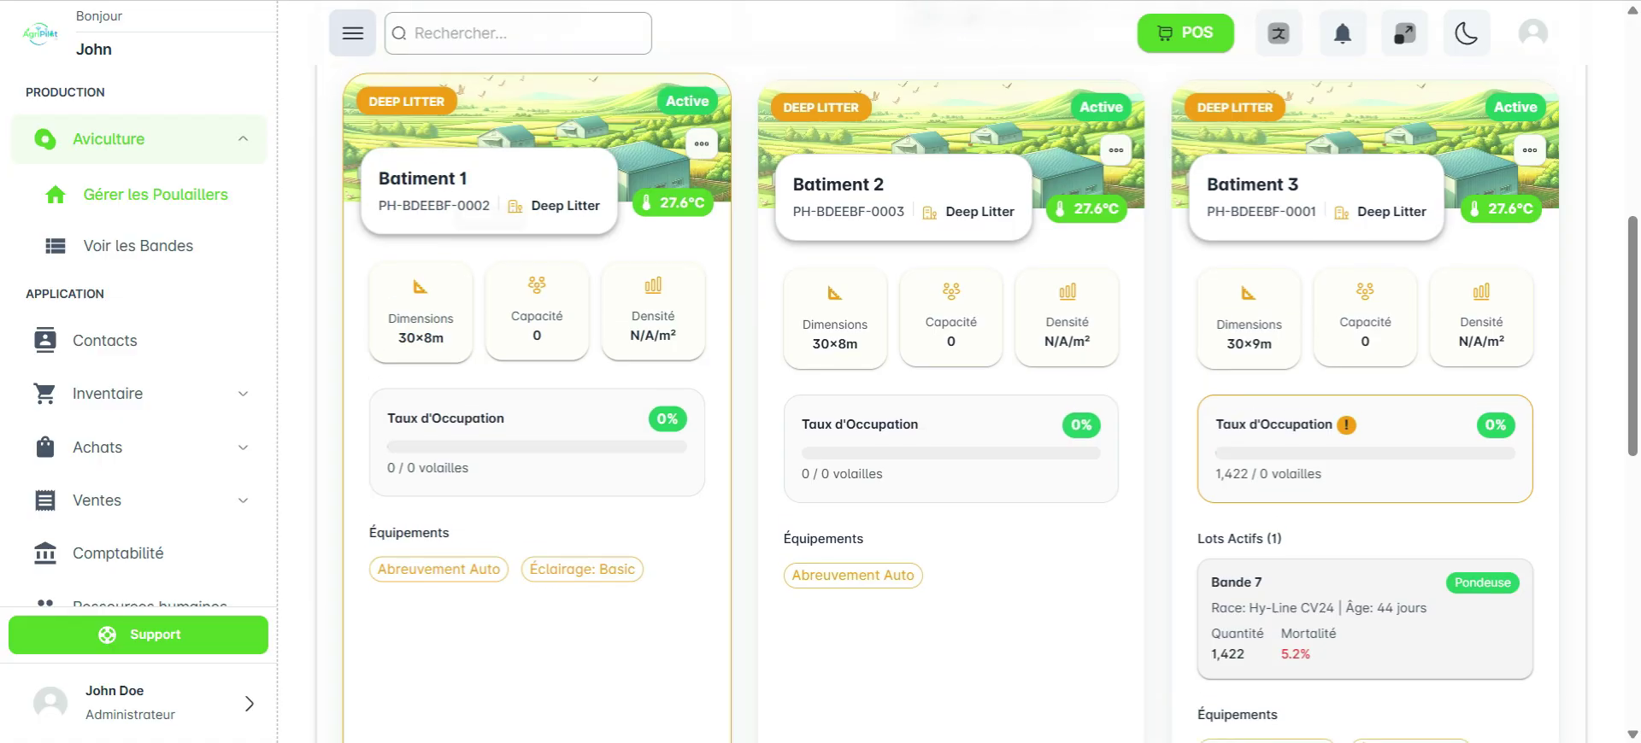
scroll(951, 402, up, 1)
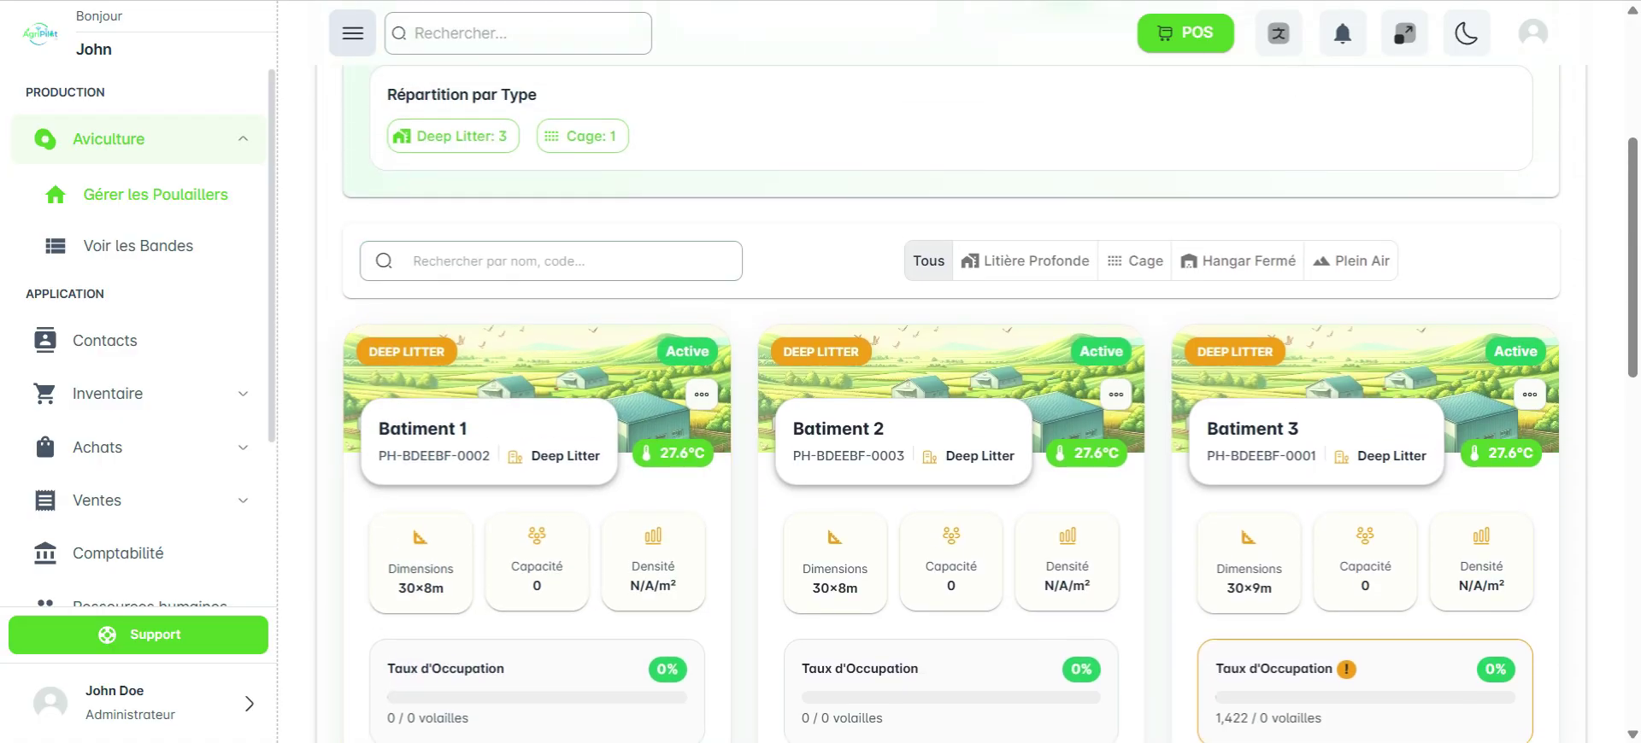
Go to the flock list and open the details of Bande 7
click(138, 245)
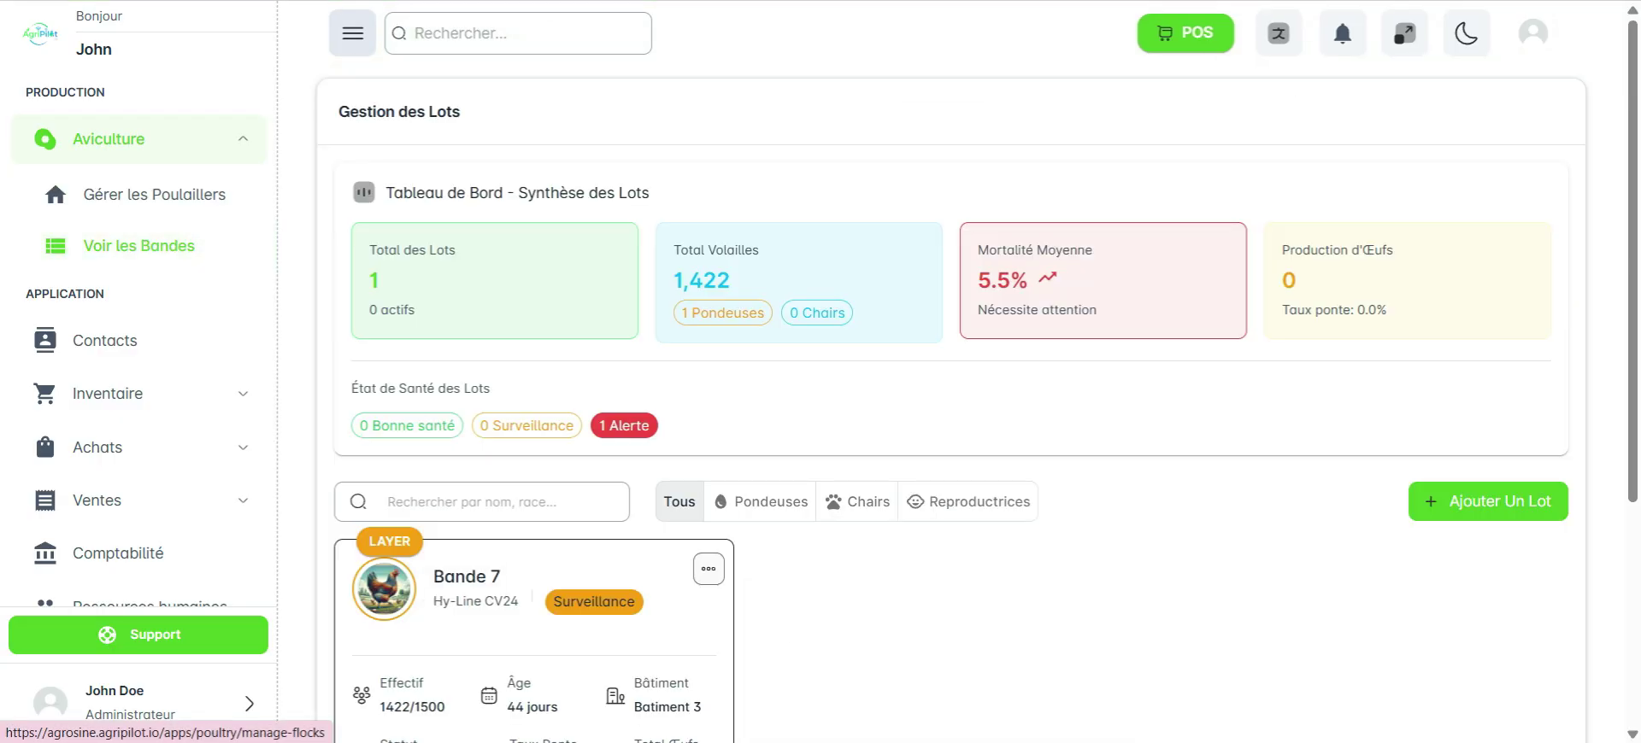
scroll(951, 384, down, 4)
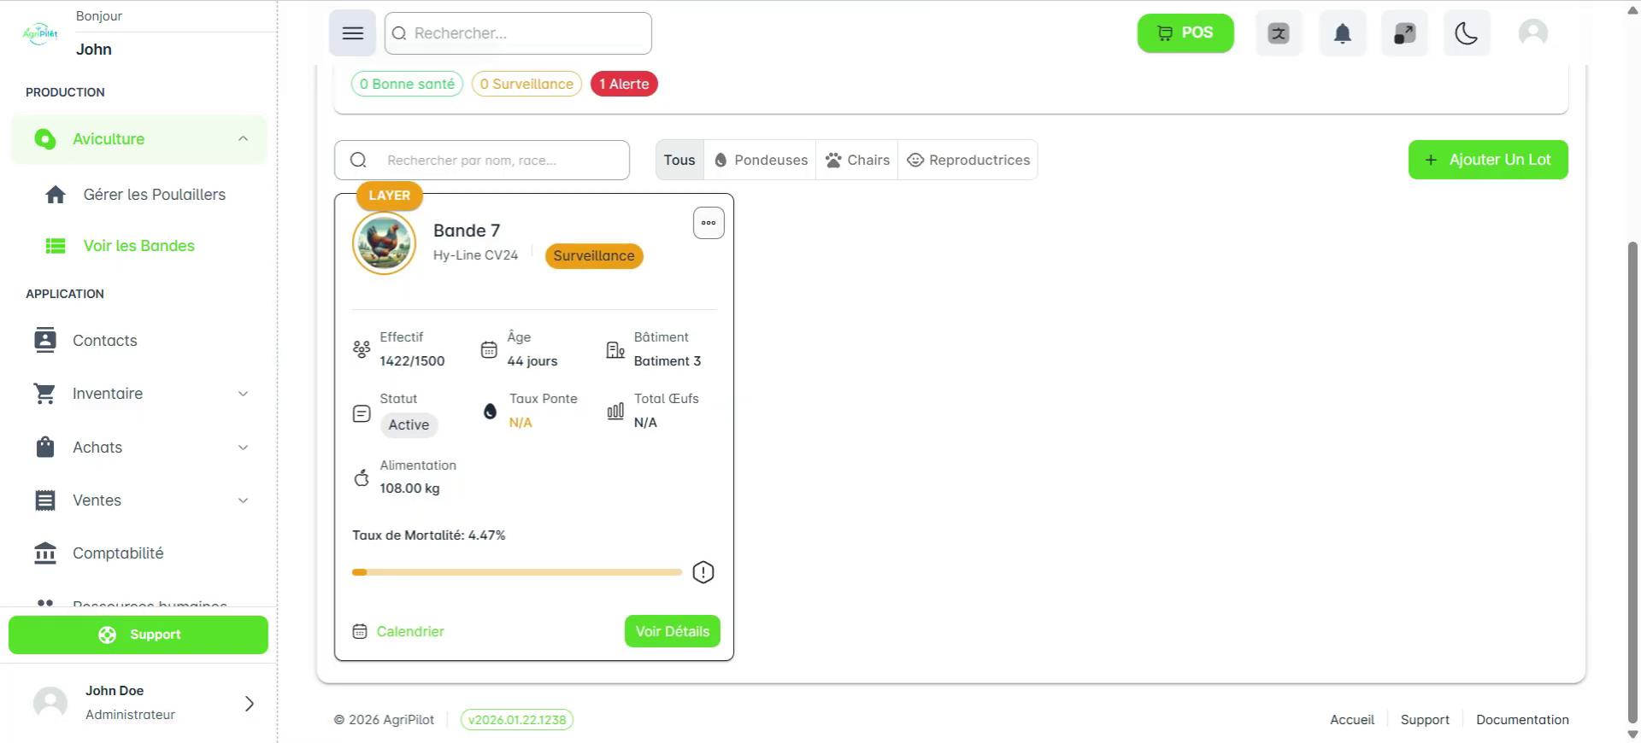
click(672, 631)
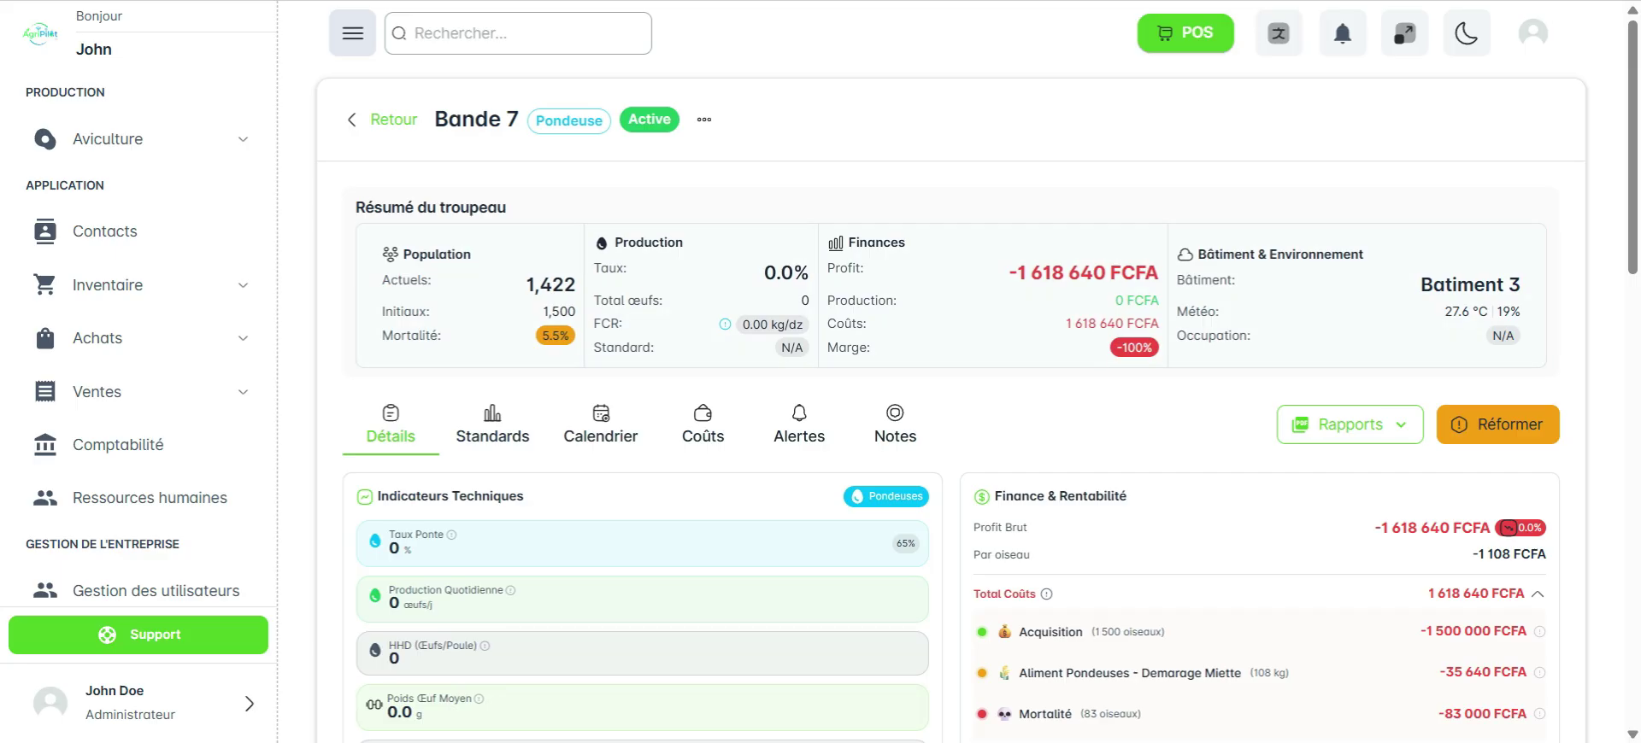
Examine Bande 7's technical indicators, costs and general information, as well as its breed standards for laying, feed, temperature, mortality and density
scroll(974, 385, down, 4)
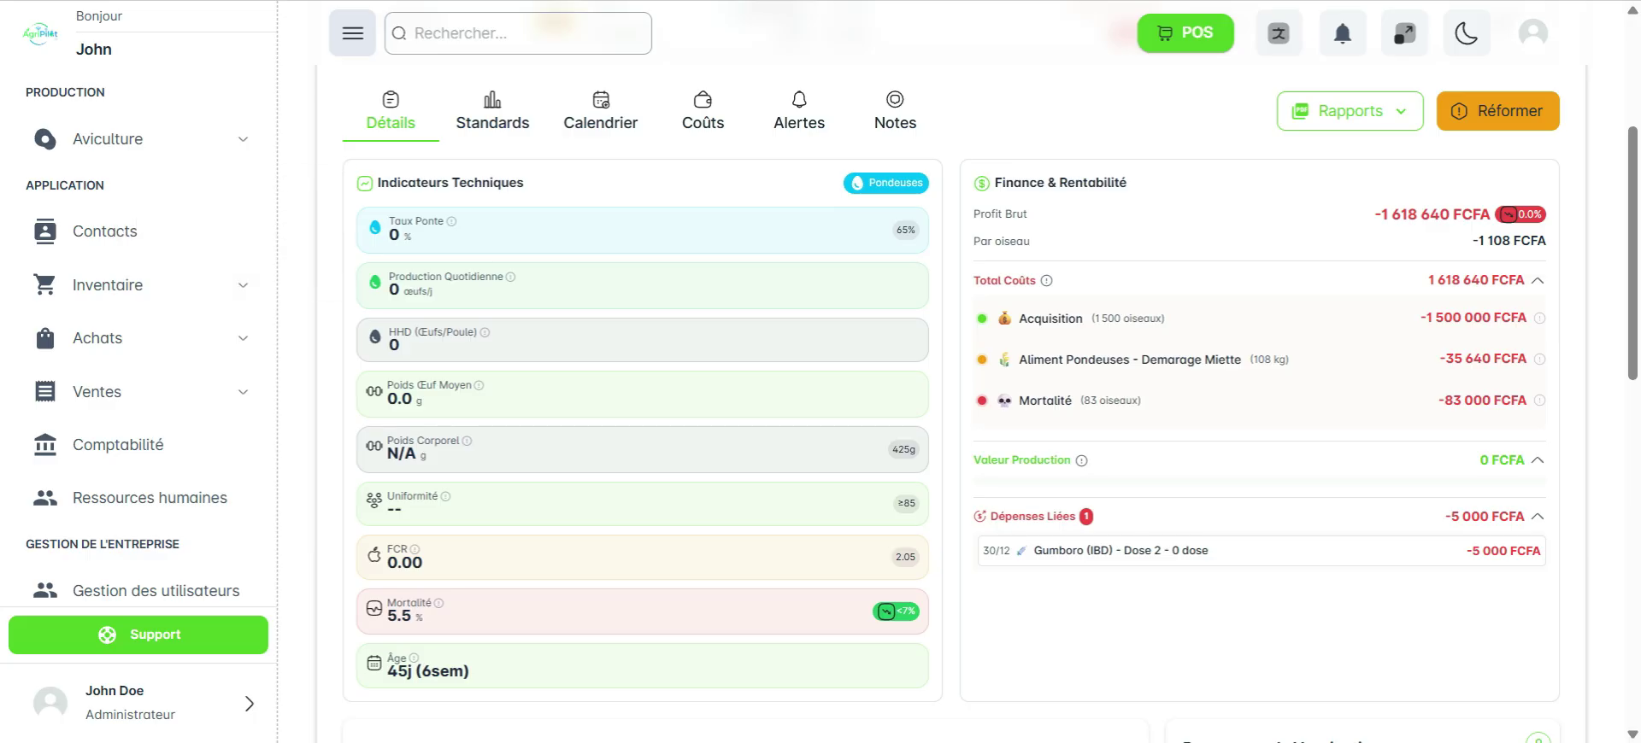
scroll(974, 385, down, 6)
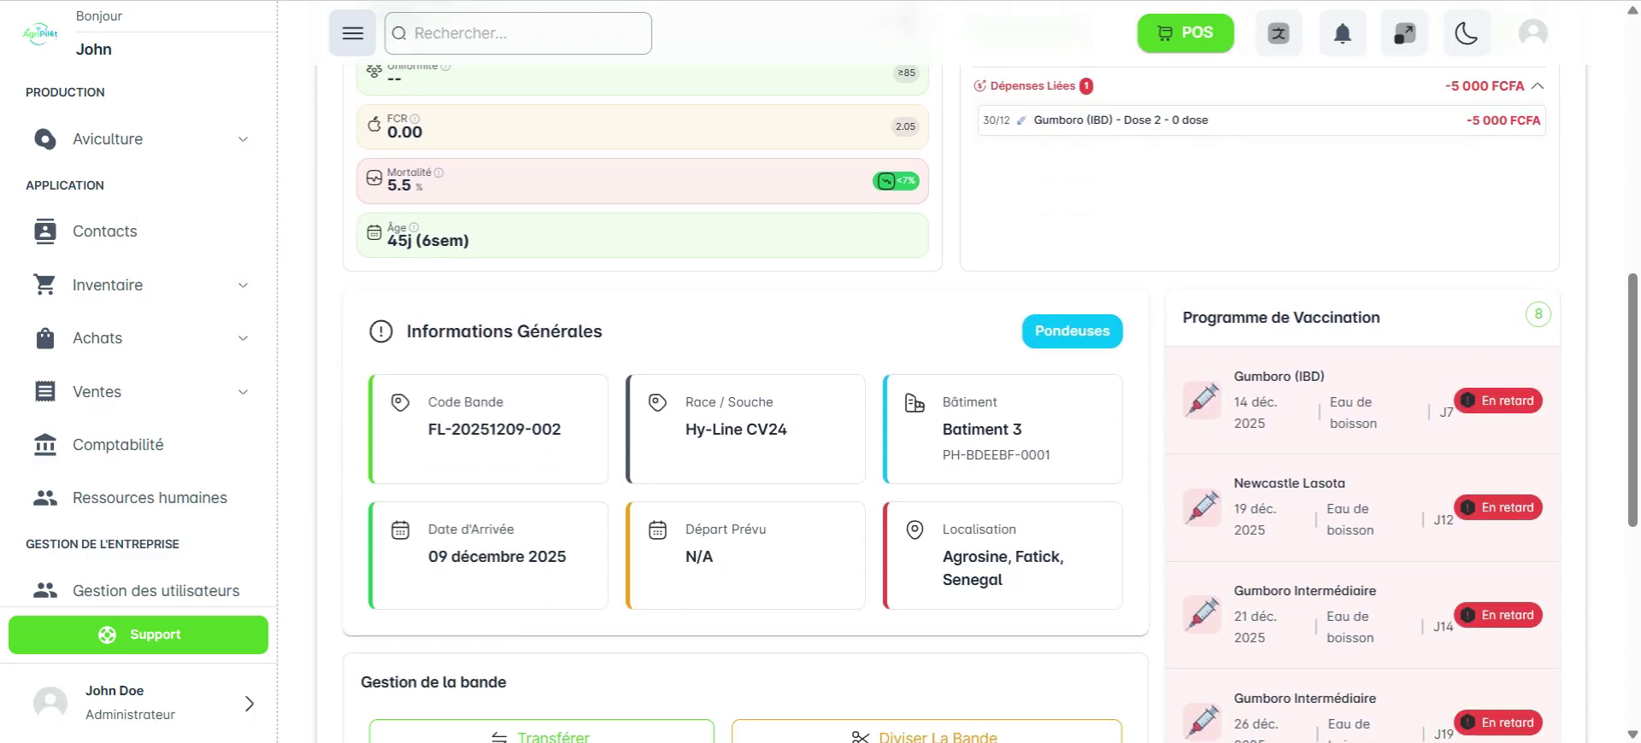
scroll(974, 385, up, 1)
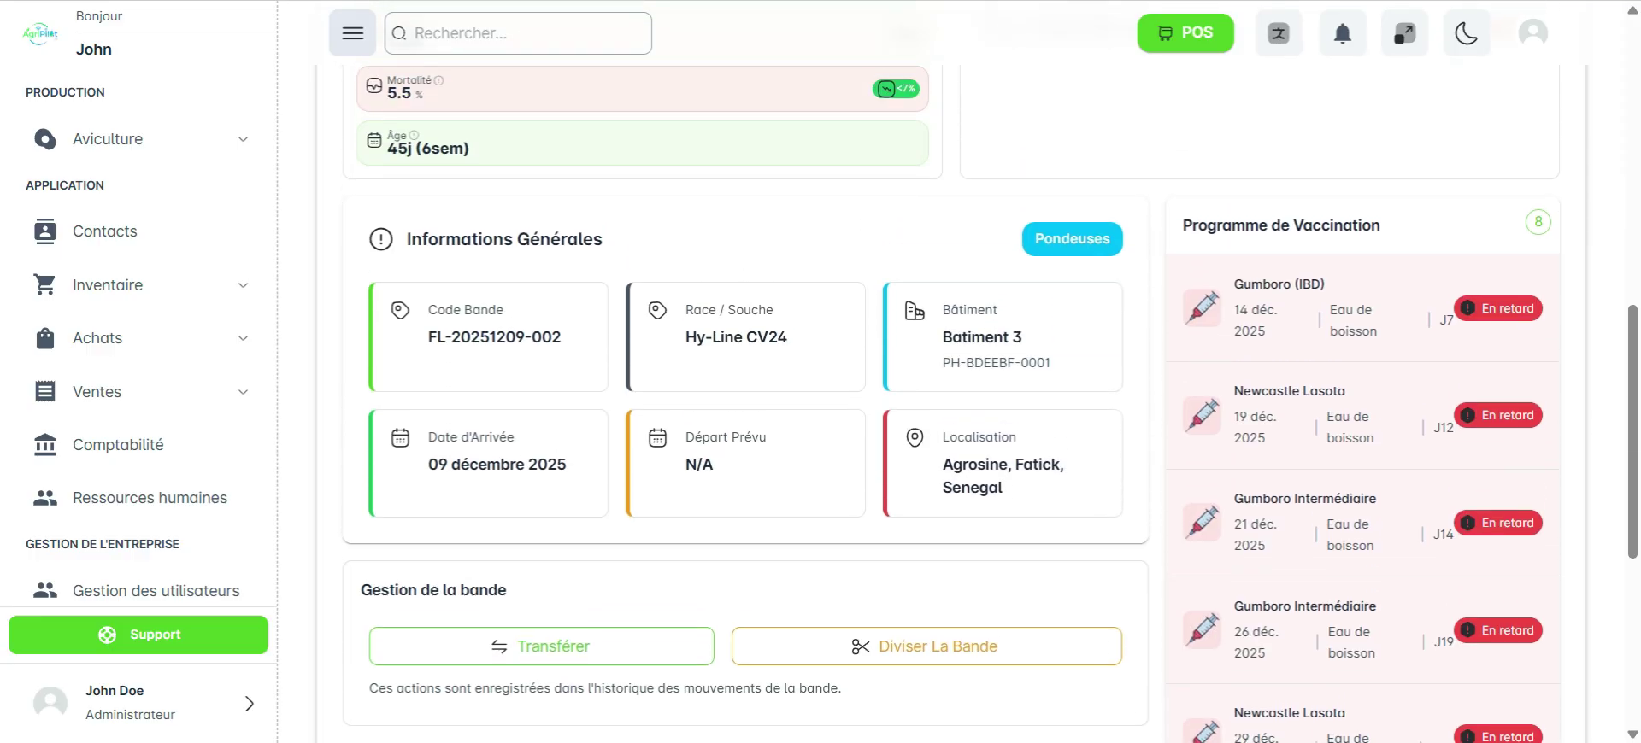
scroll(975, 384, up, 6)
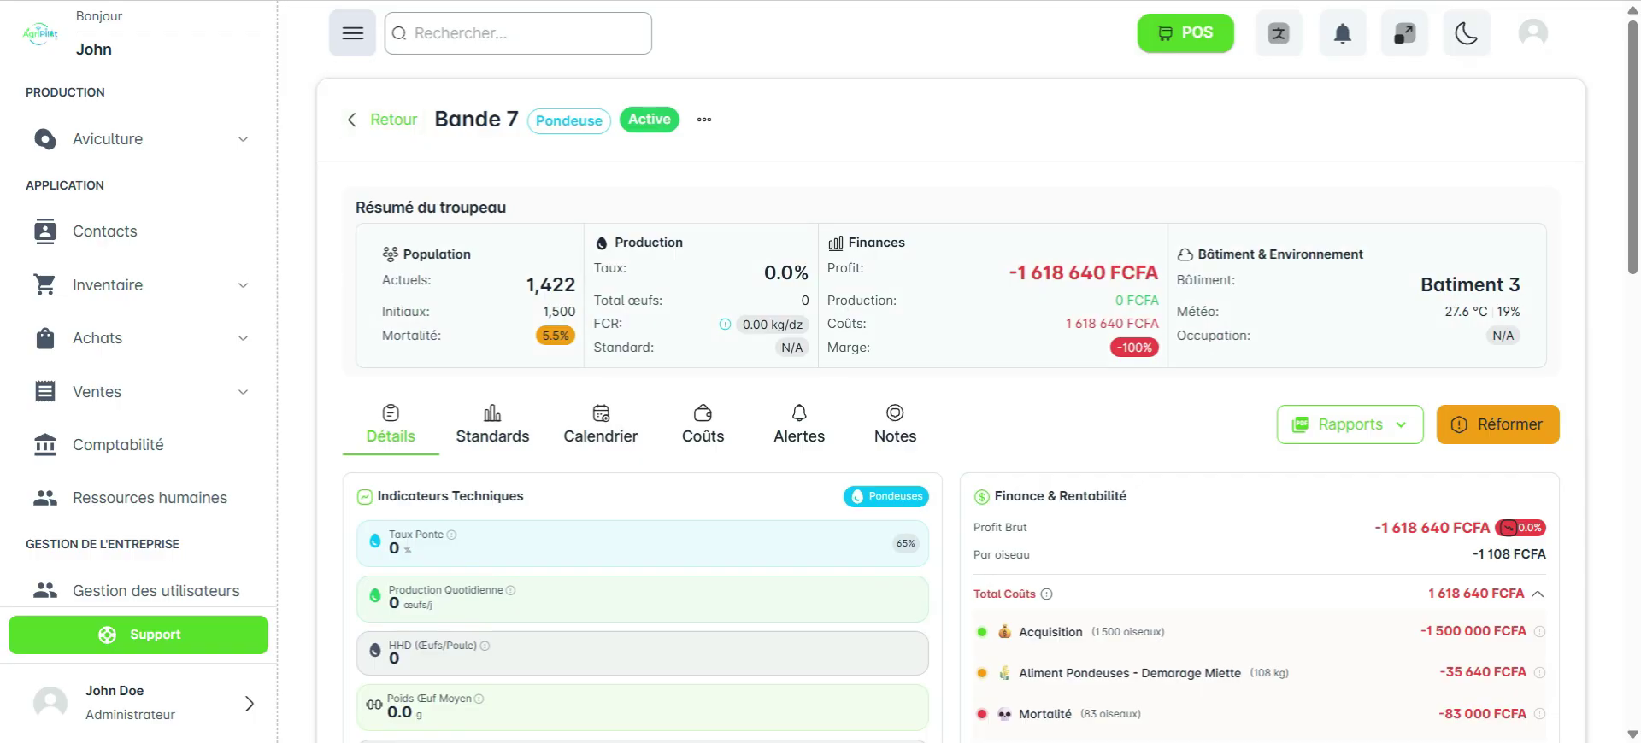
click(492, 425)
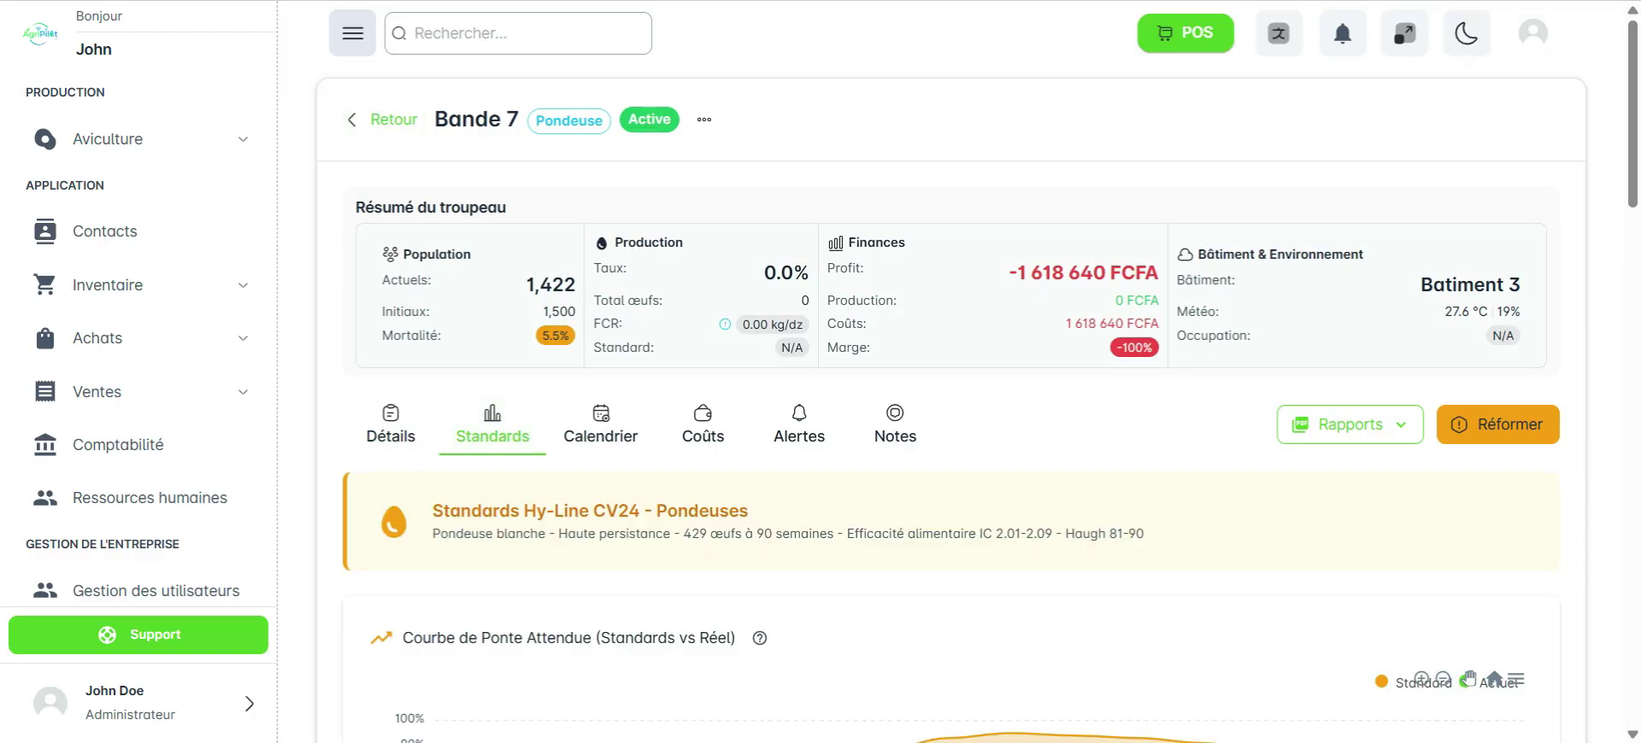
scroll(626, 384, down, 5)
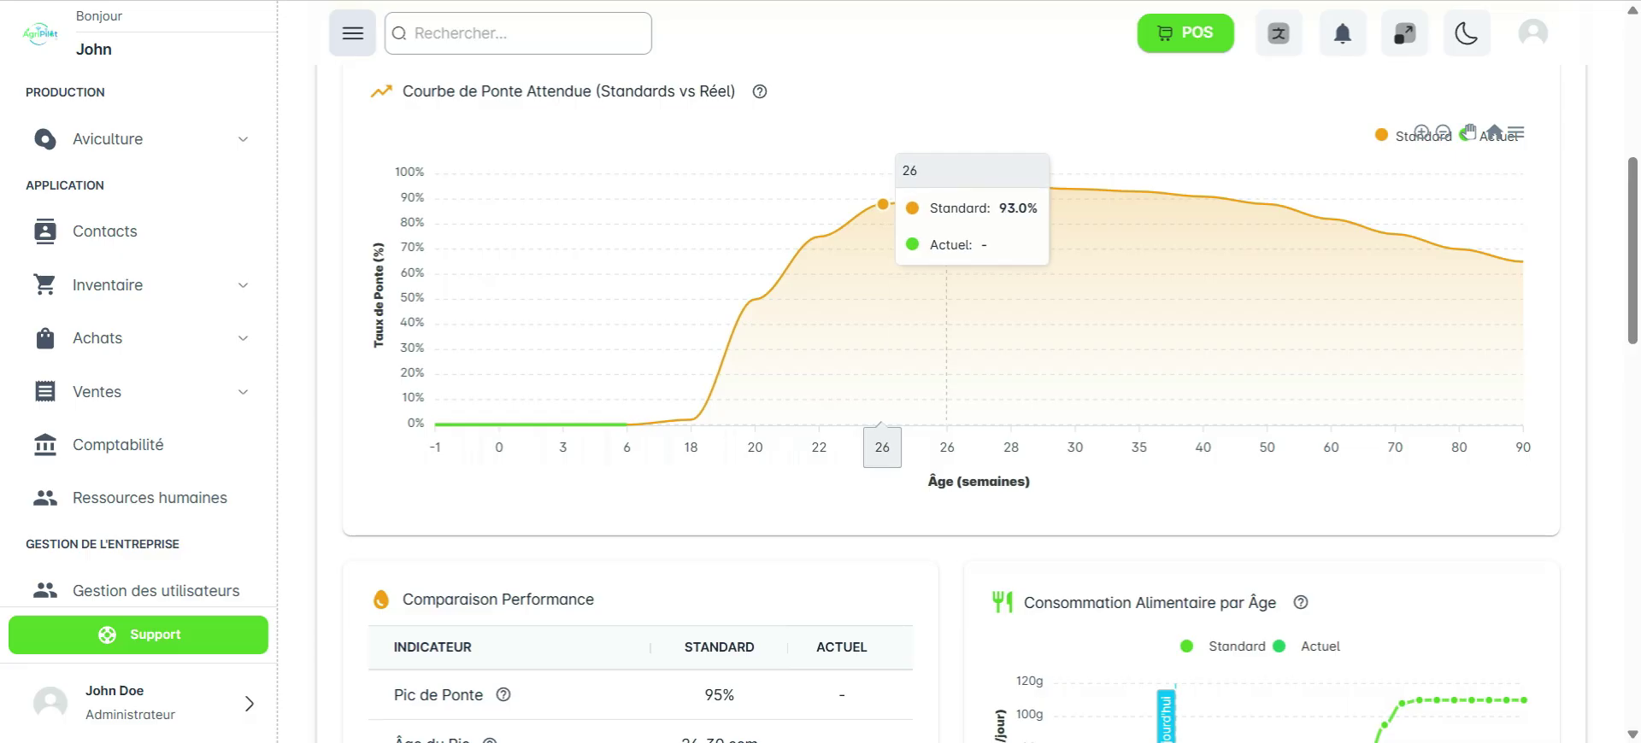
scroll(883, 256, down, 5)
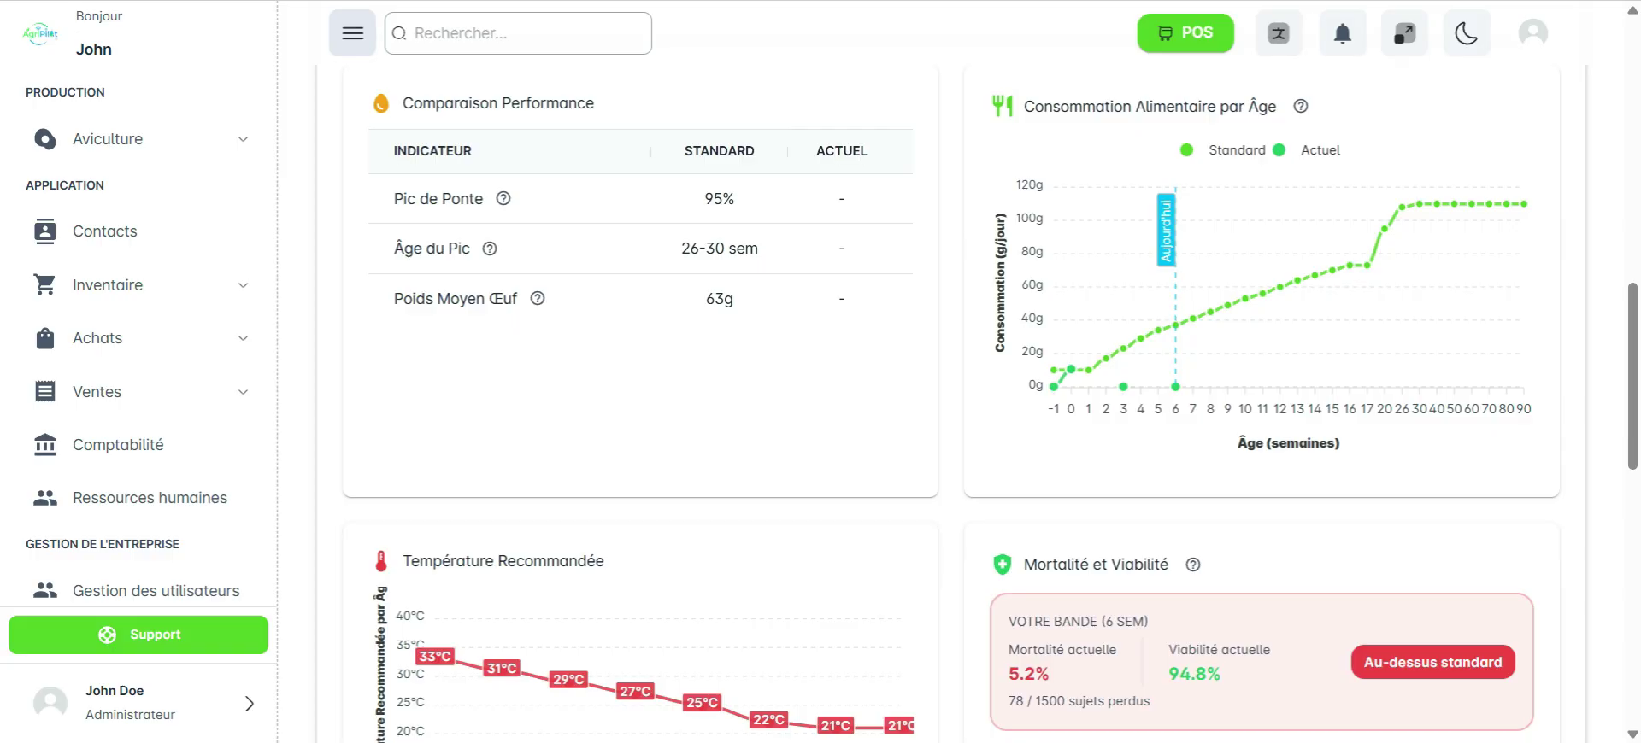
scroll(598, 384, down, 6)
scroll(598, 385, up, 2)
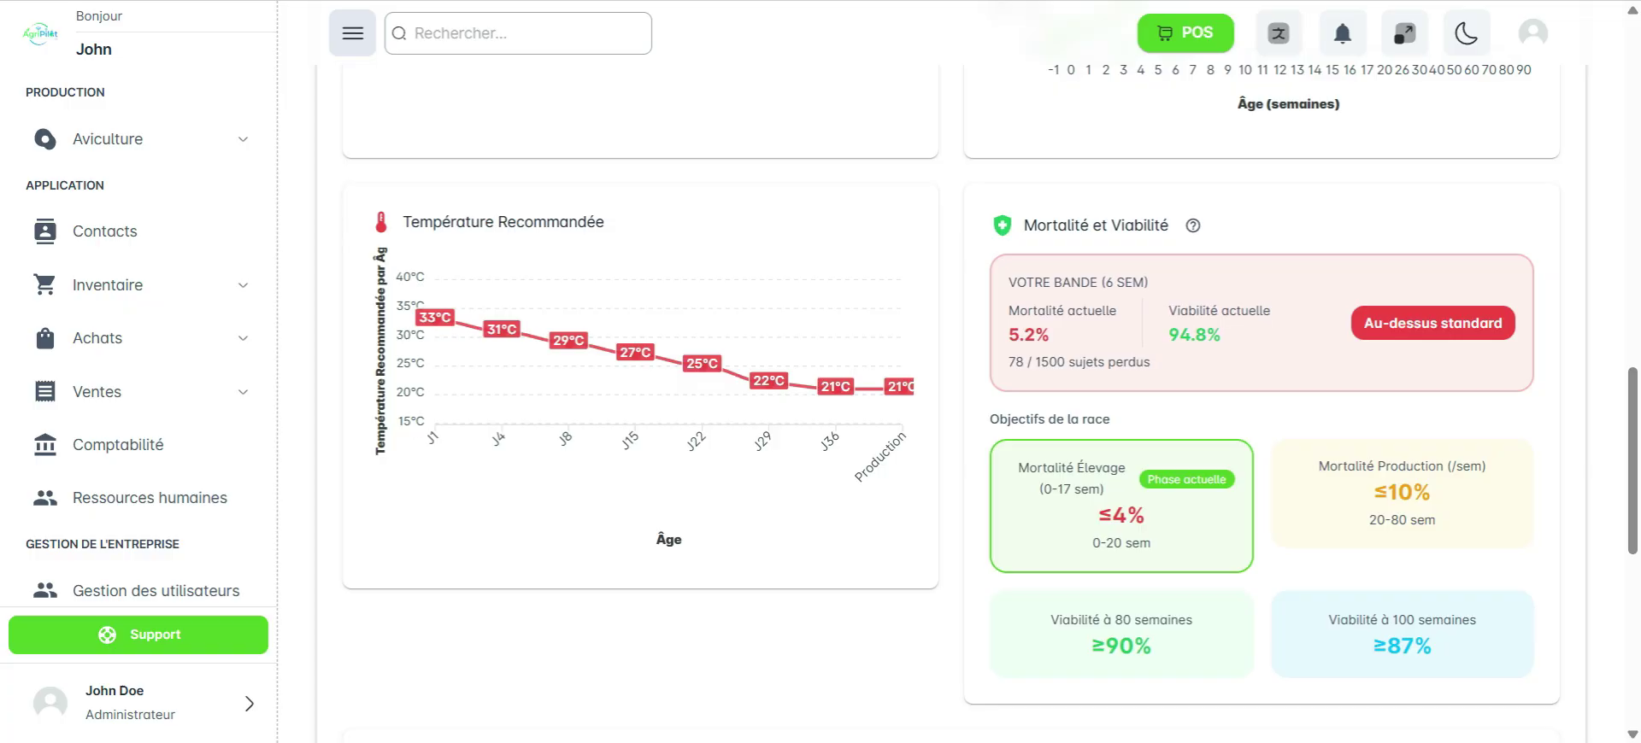
scroll(1093, 153, down, 4)
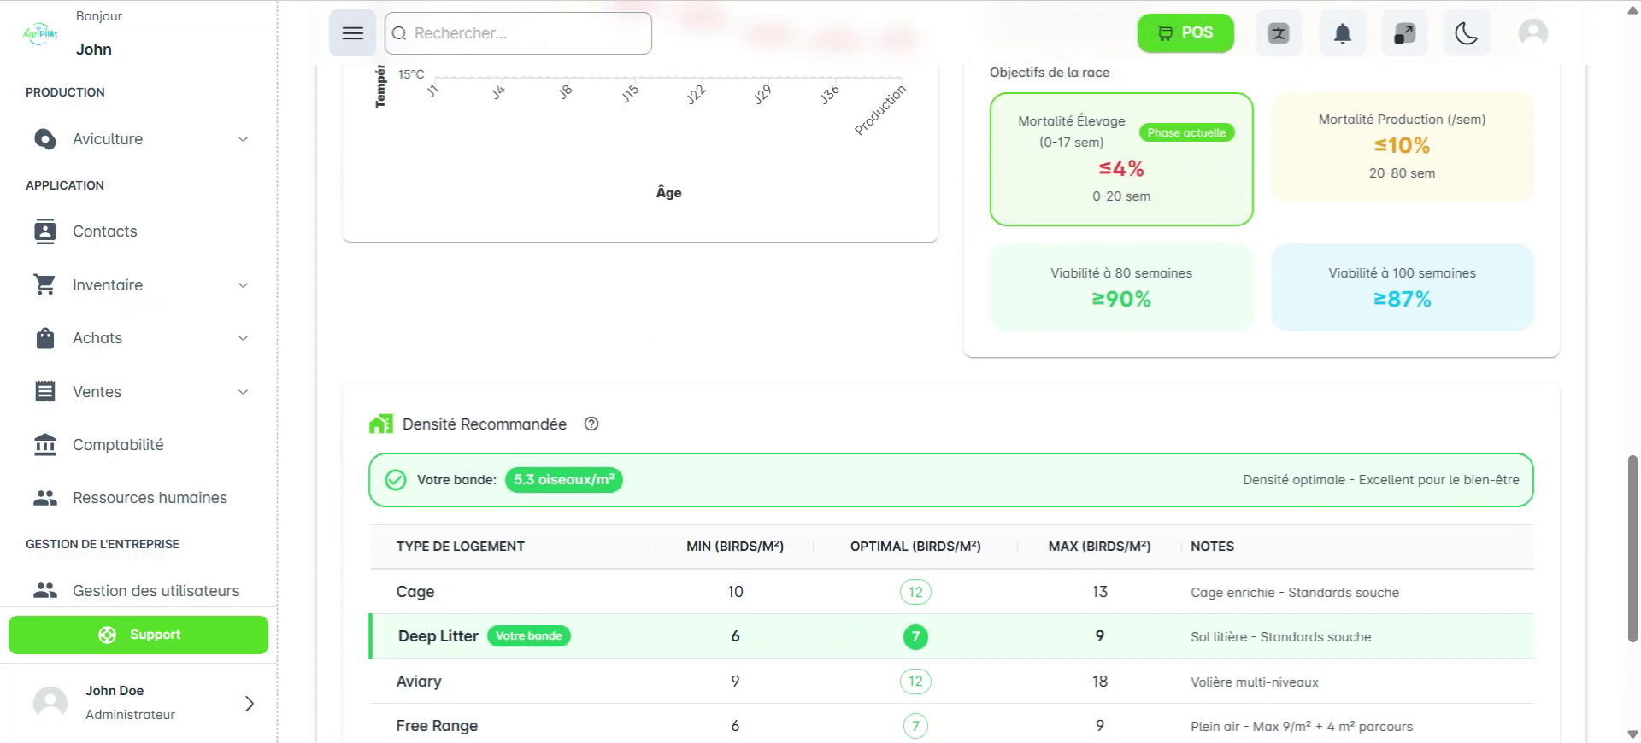
scroll(949, 385, up, 20)
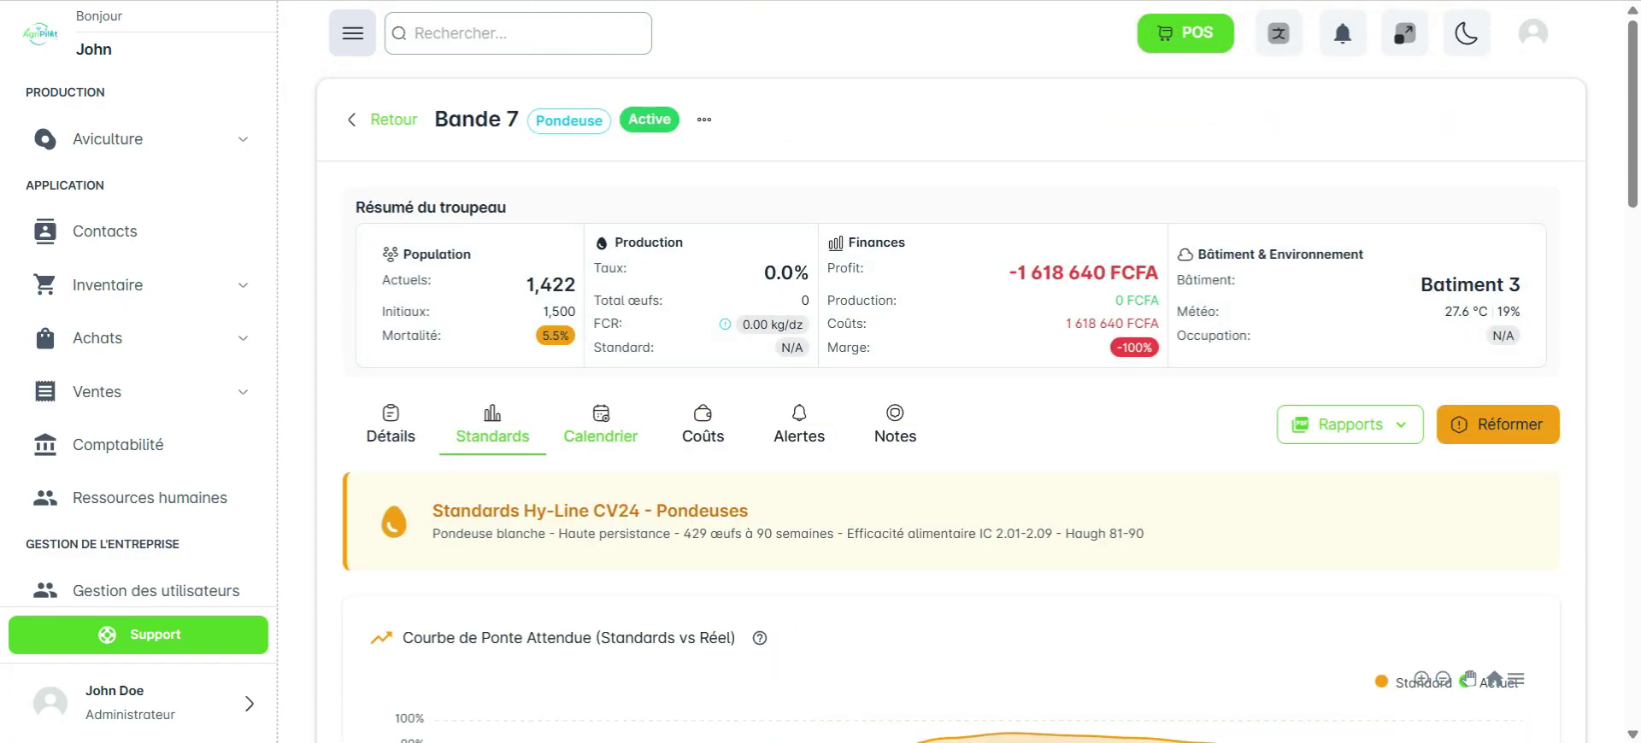
In the flock's event calendar, start a new event on 1 January 2026 with the type Enregistrement Quotidien
click(601, 426)
scroll(812, 316, down, 1)
scroll(848, 290, down, 5)
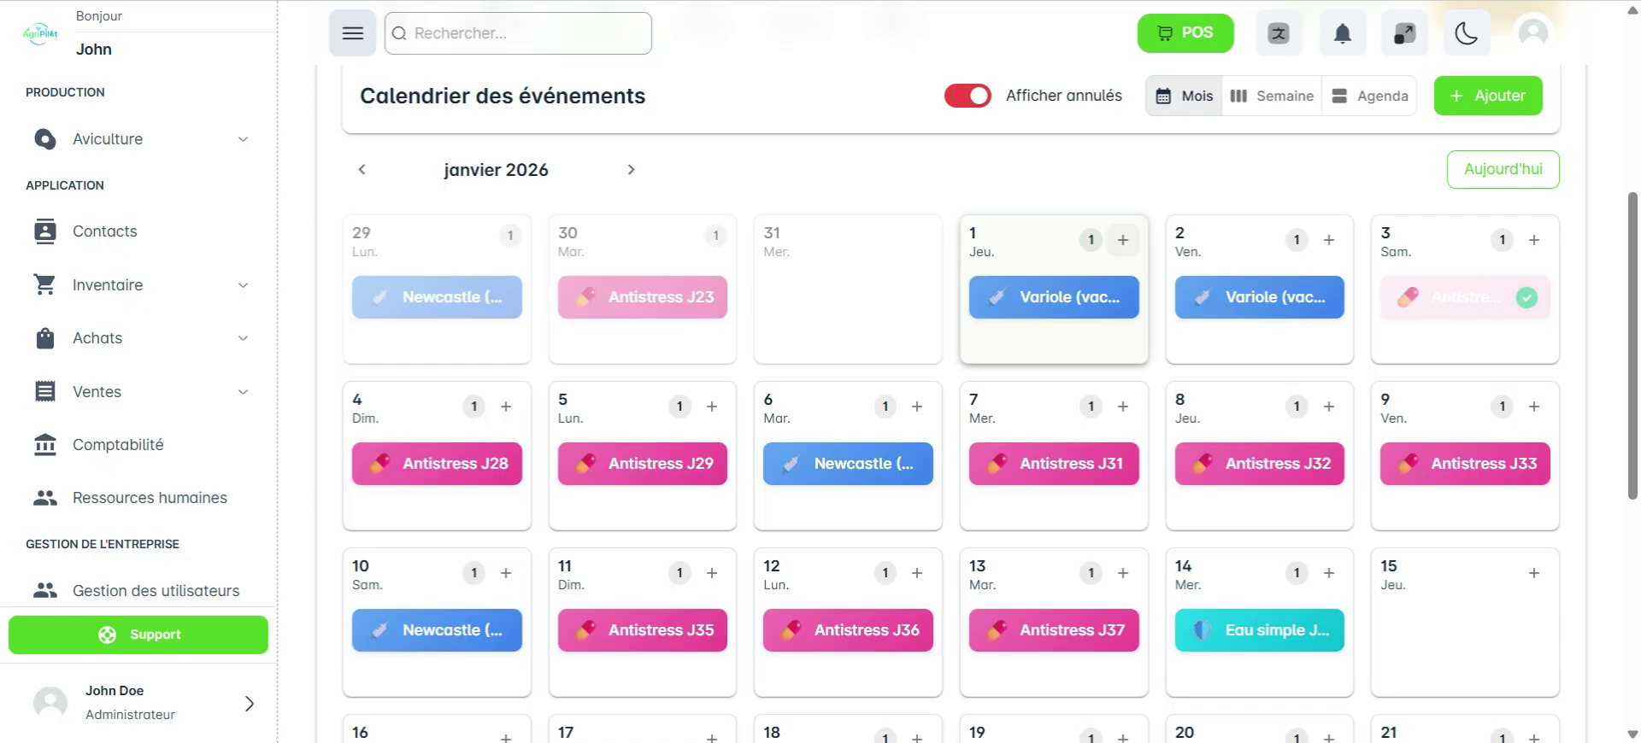
click(1122, 239)
click(812, 405)
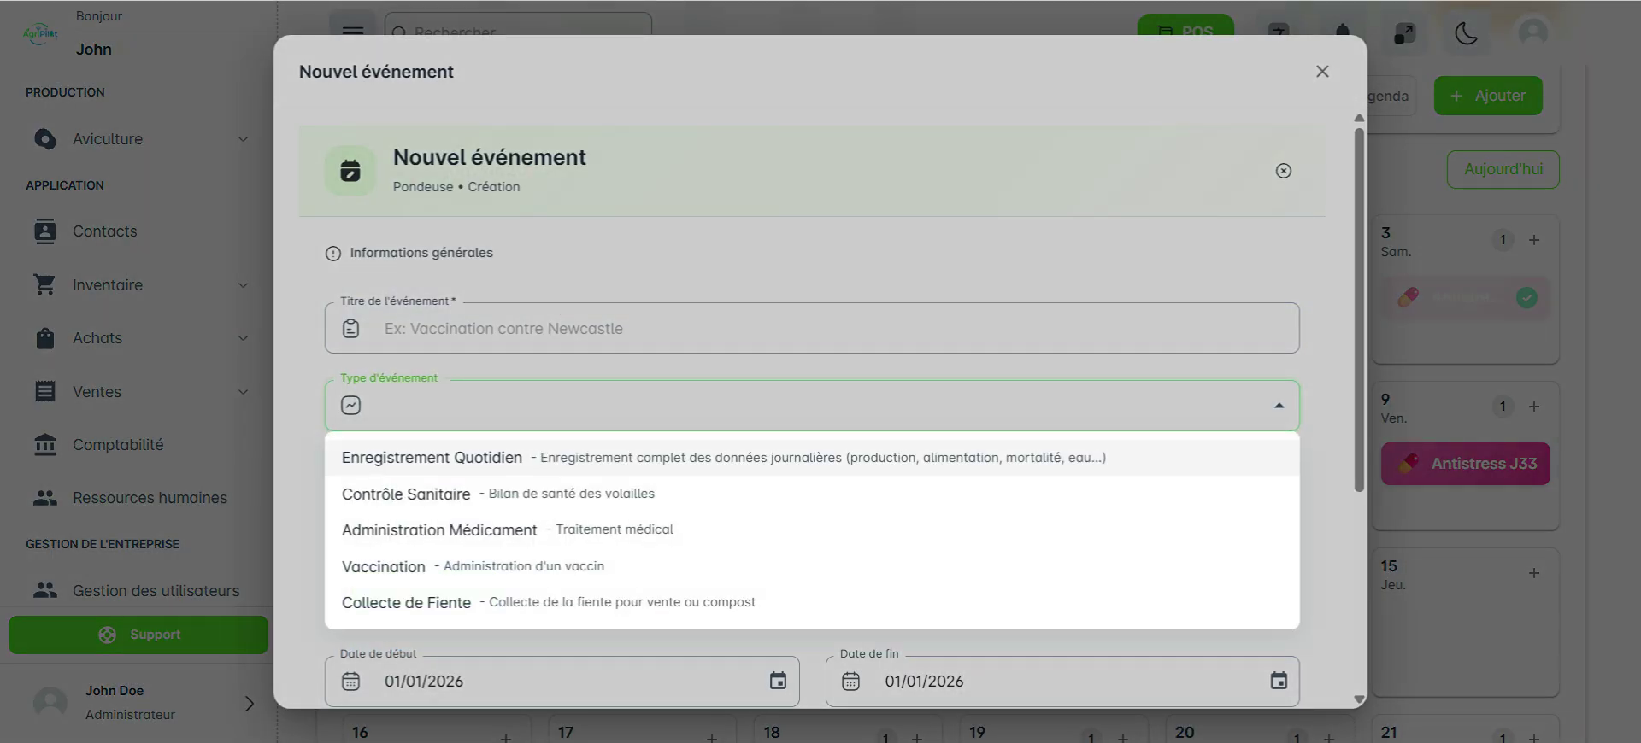
click(512, 458)
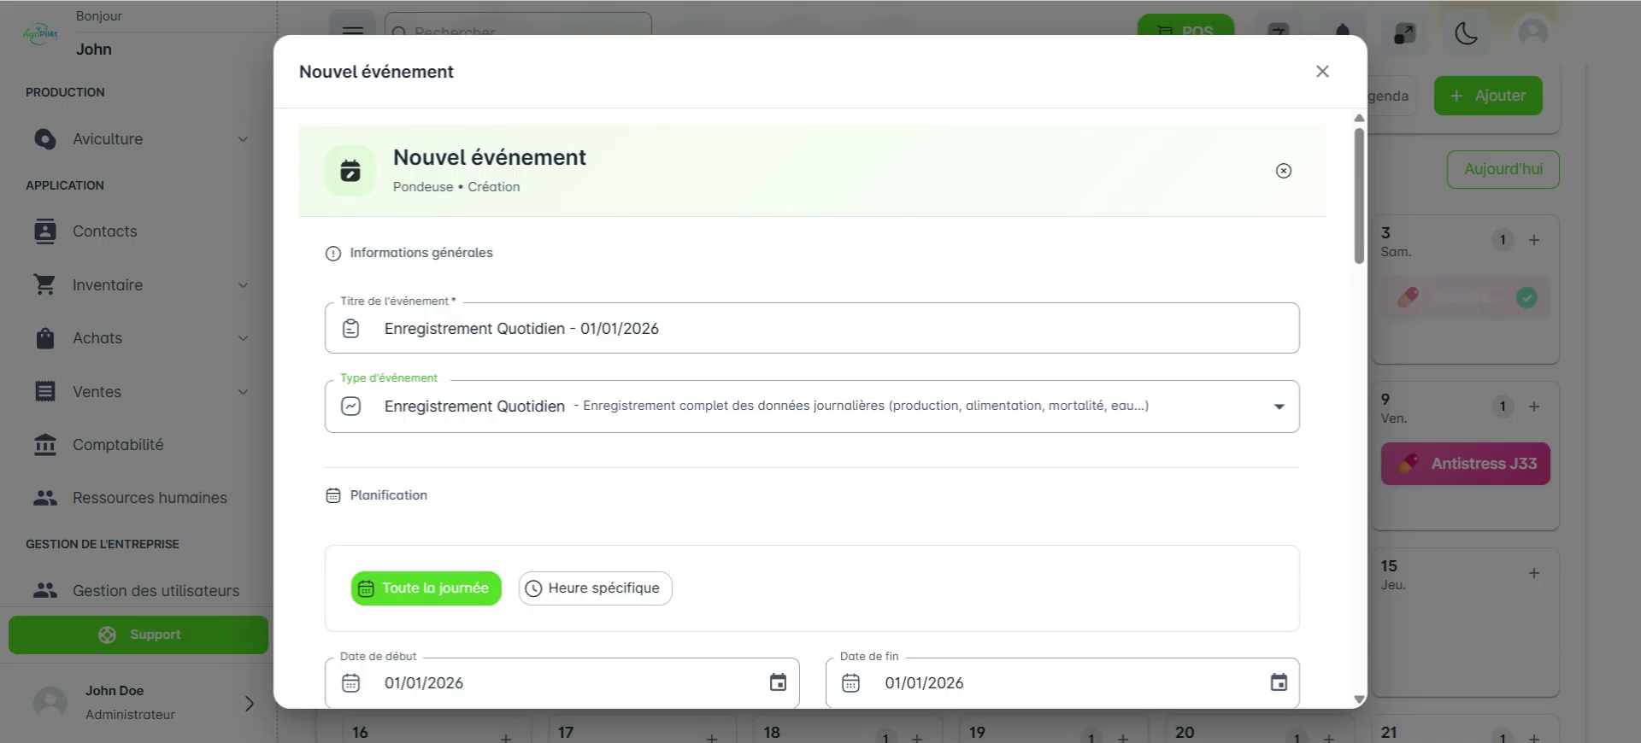
Choose Aliment Pondeuses - Demarage Miette (Phase 0 - 0-6 weeks) as the feed type in the daily record's Alimentation section
scroll(812, 411, down, 3)
scroll(819, 410, down, 5)
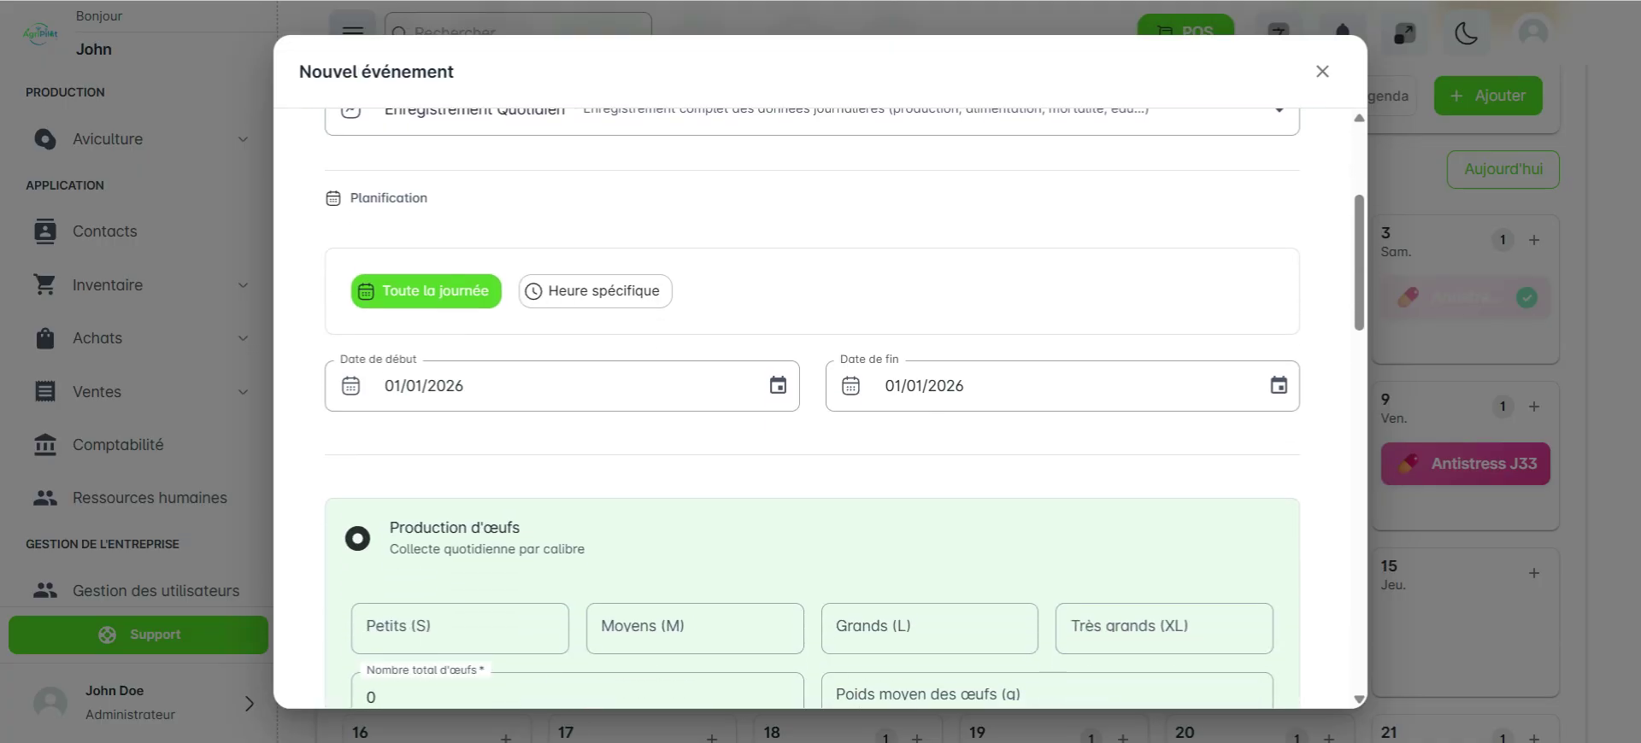
scroll(819, 410, up, 1)
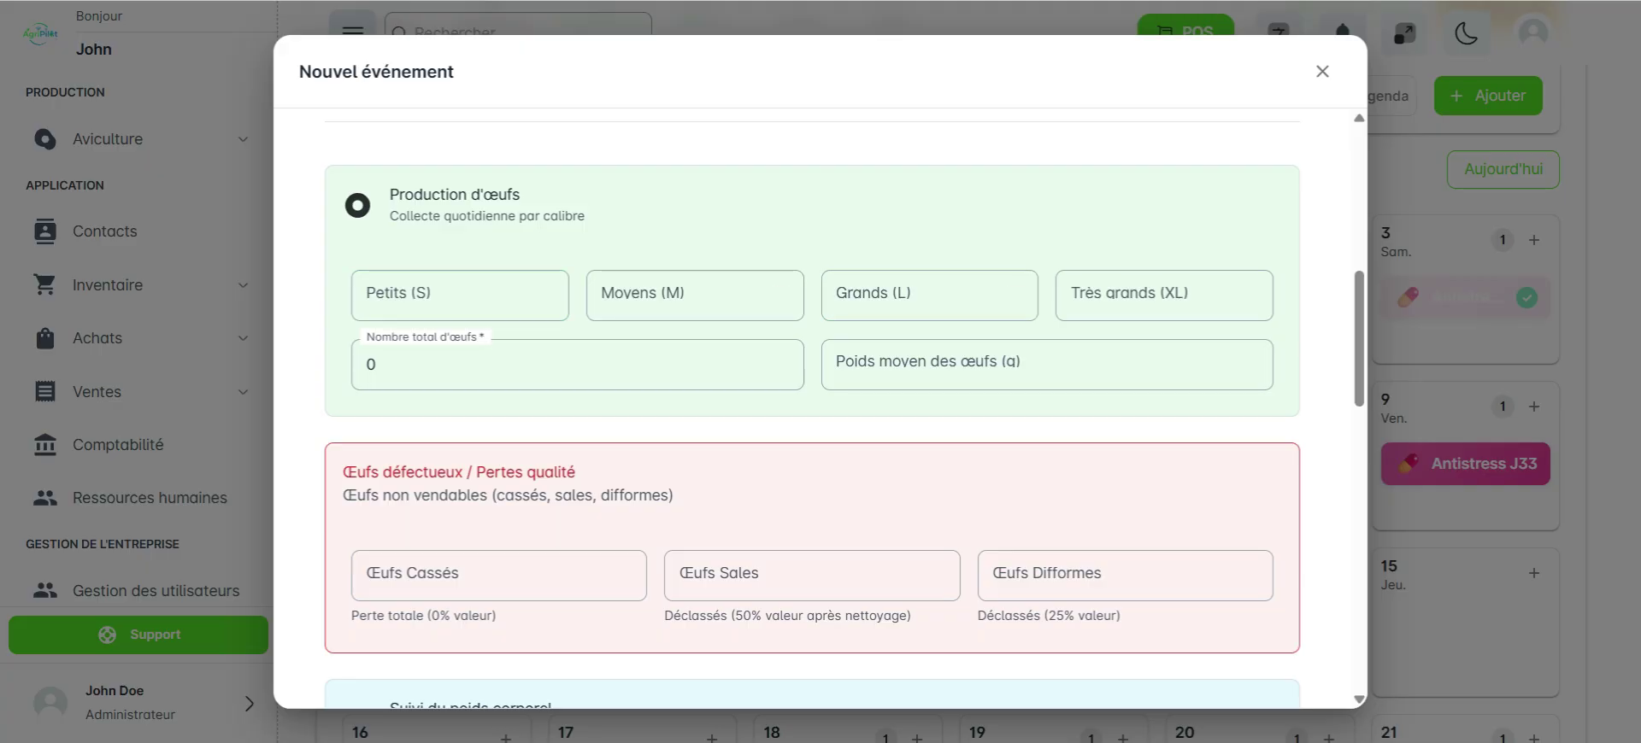
scroll(812, 411, down, 3)
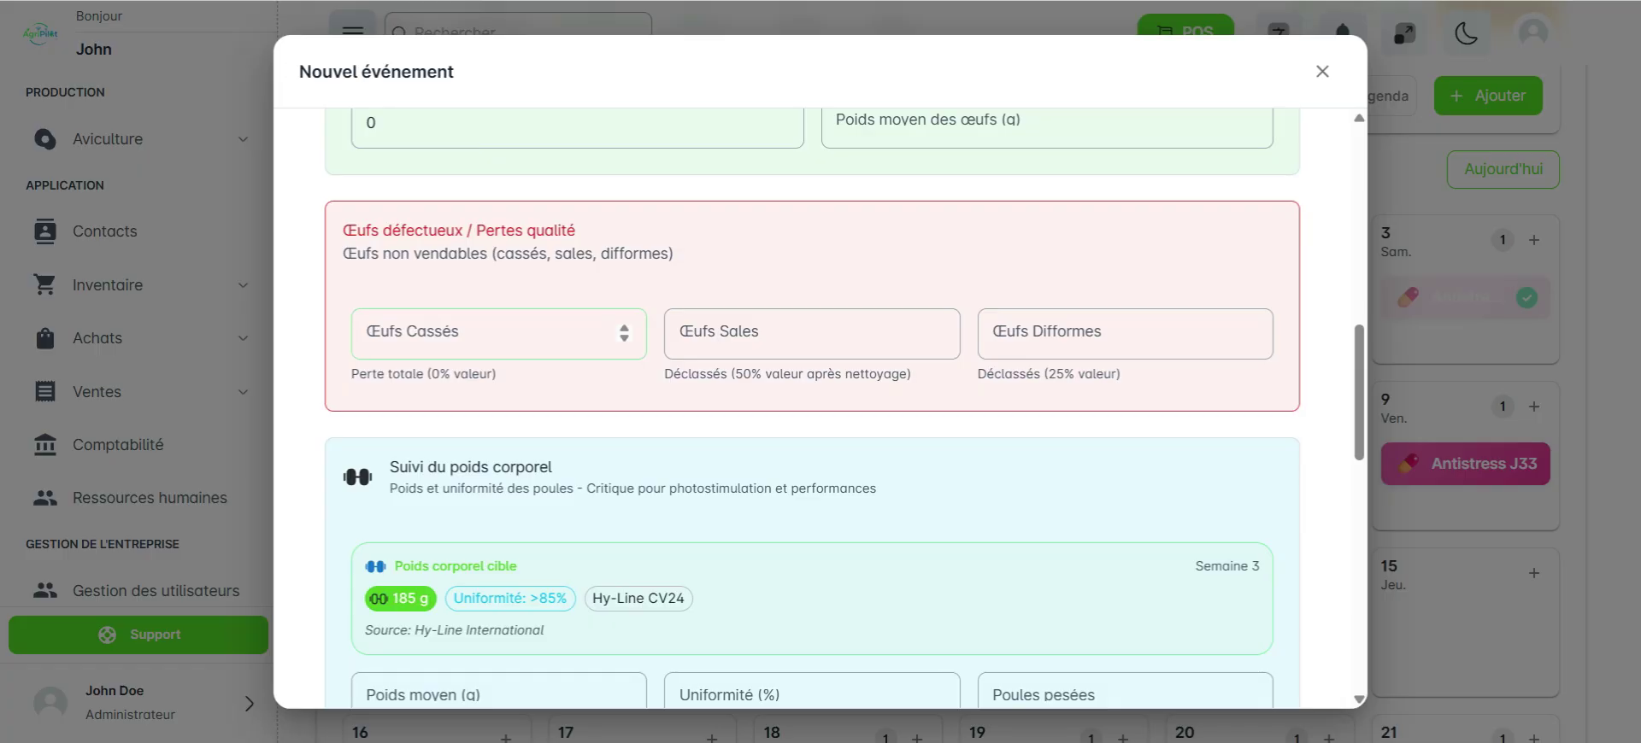
scroll(812, 333, down, 3)
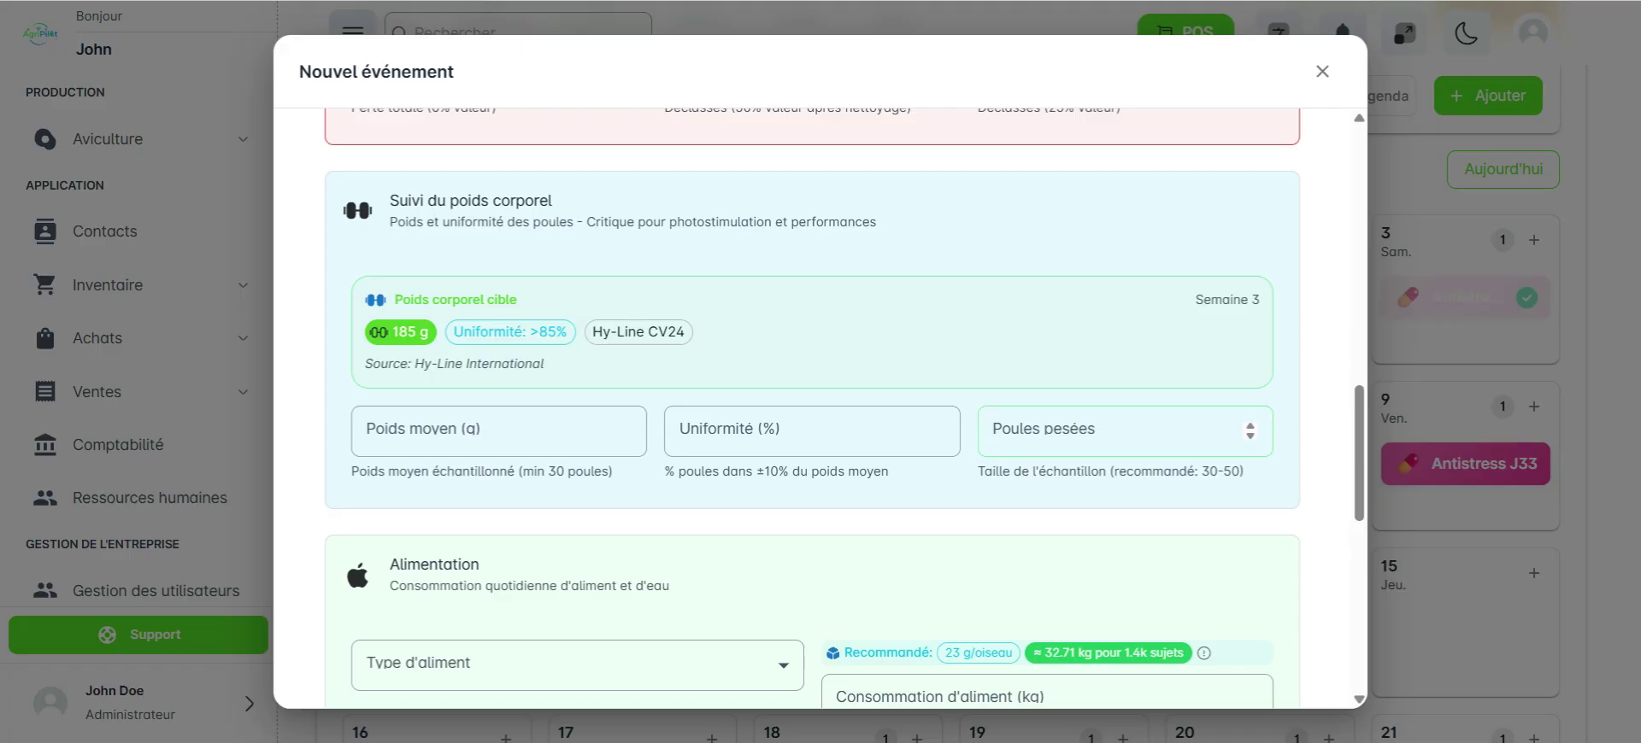
scroll(769, 401, down, 5)
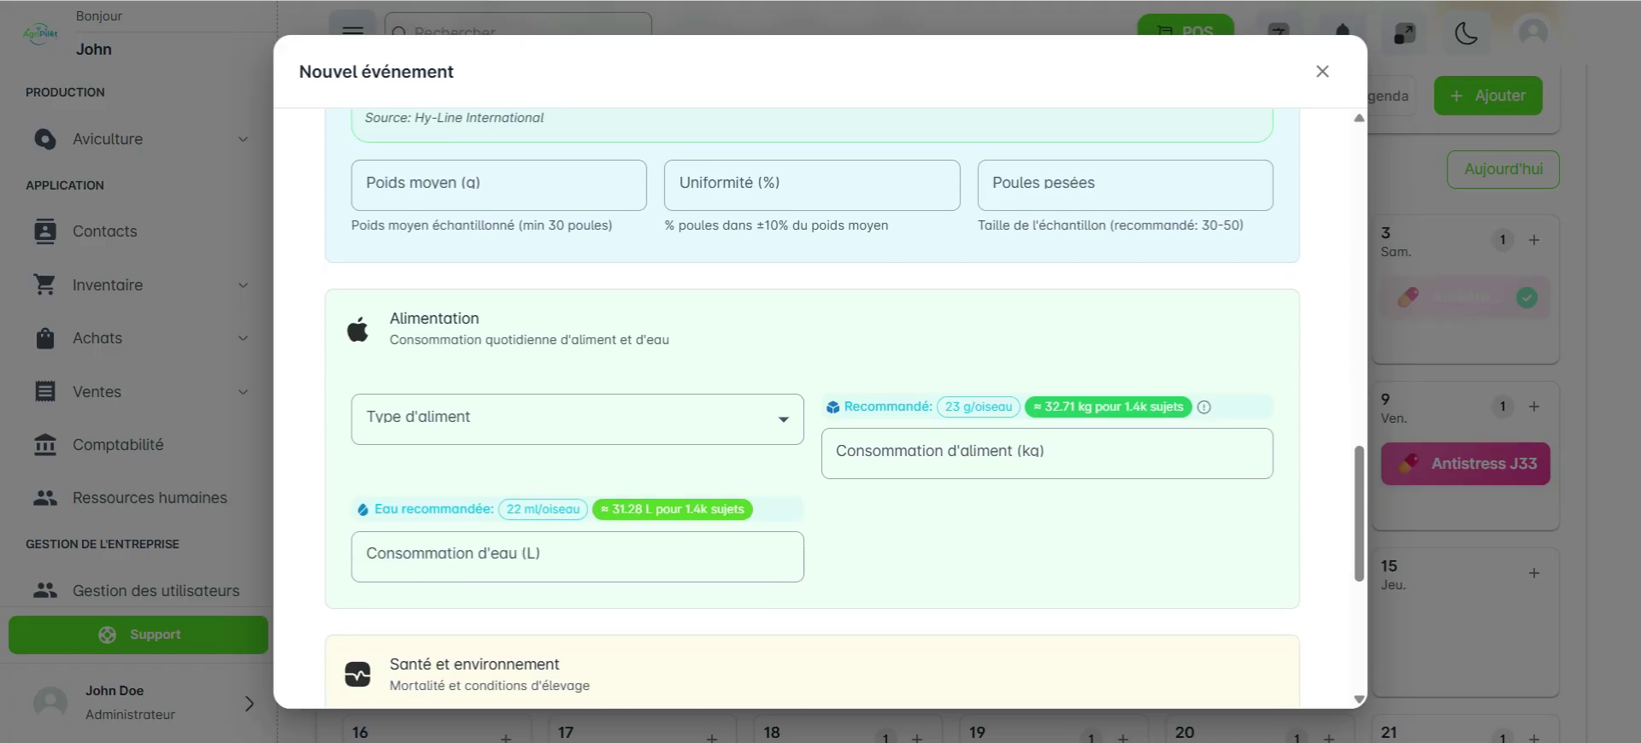
click(577, 235)
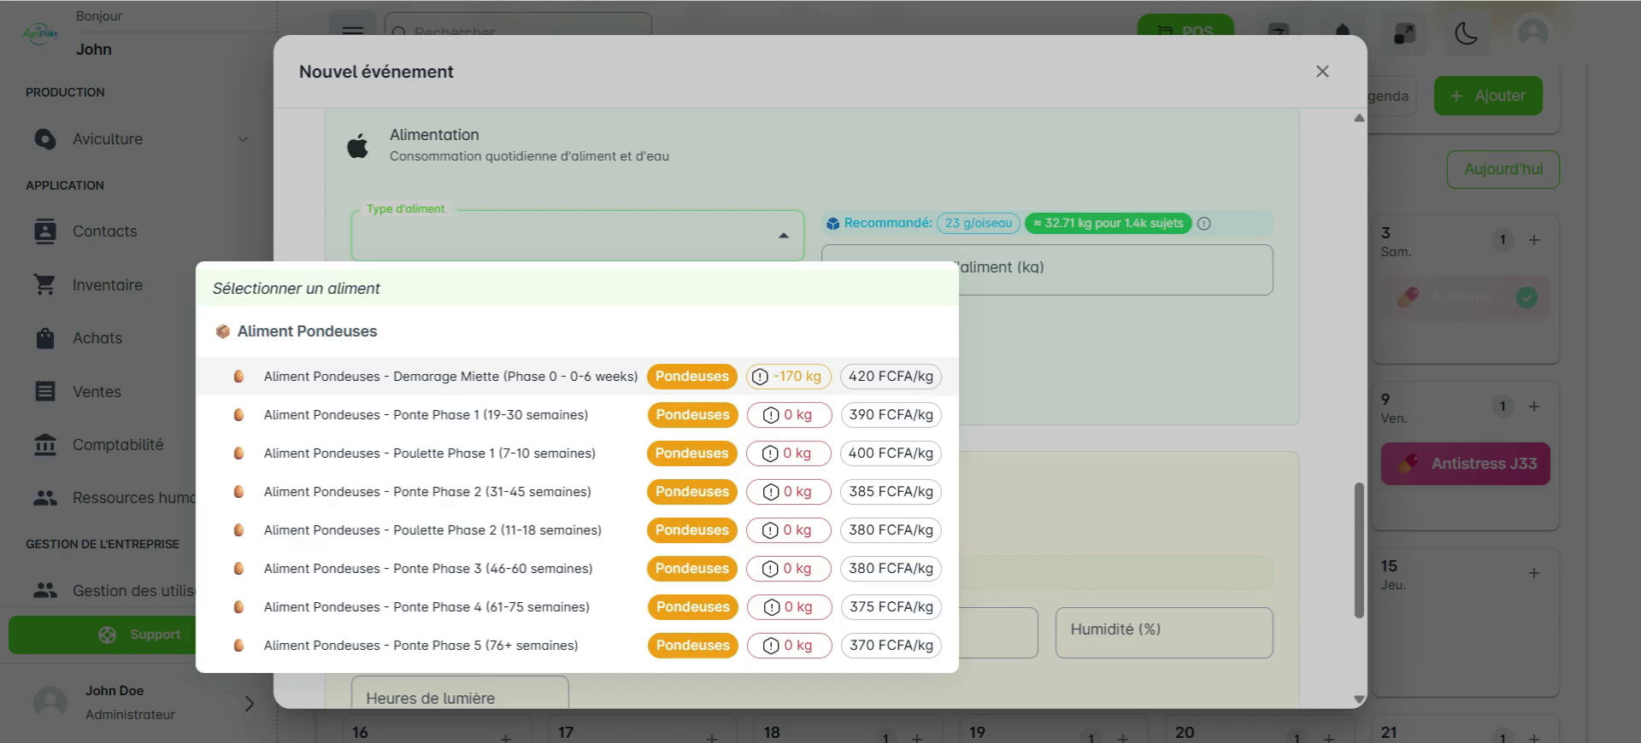
key(Return)
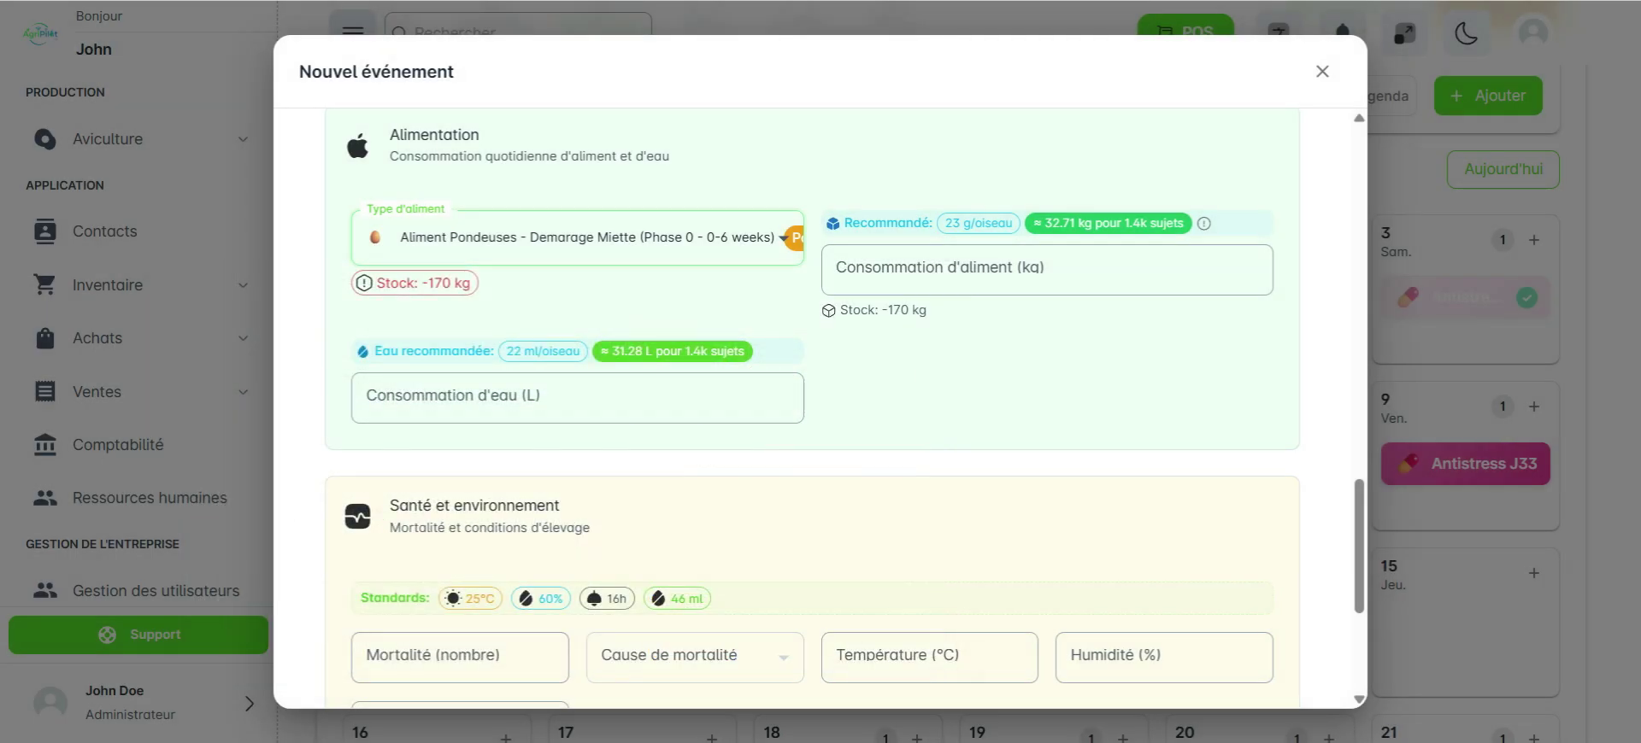
Set the daily feed consumption to 33 kg and the water consumption to 32 L
click(1026, 270)
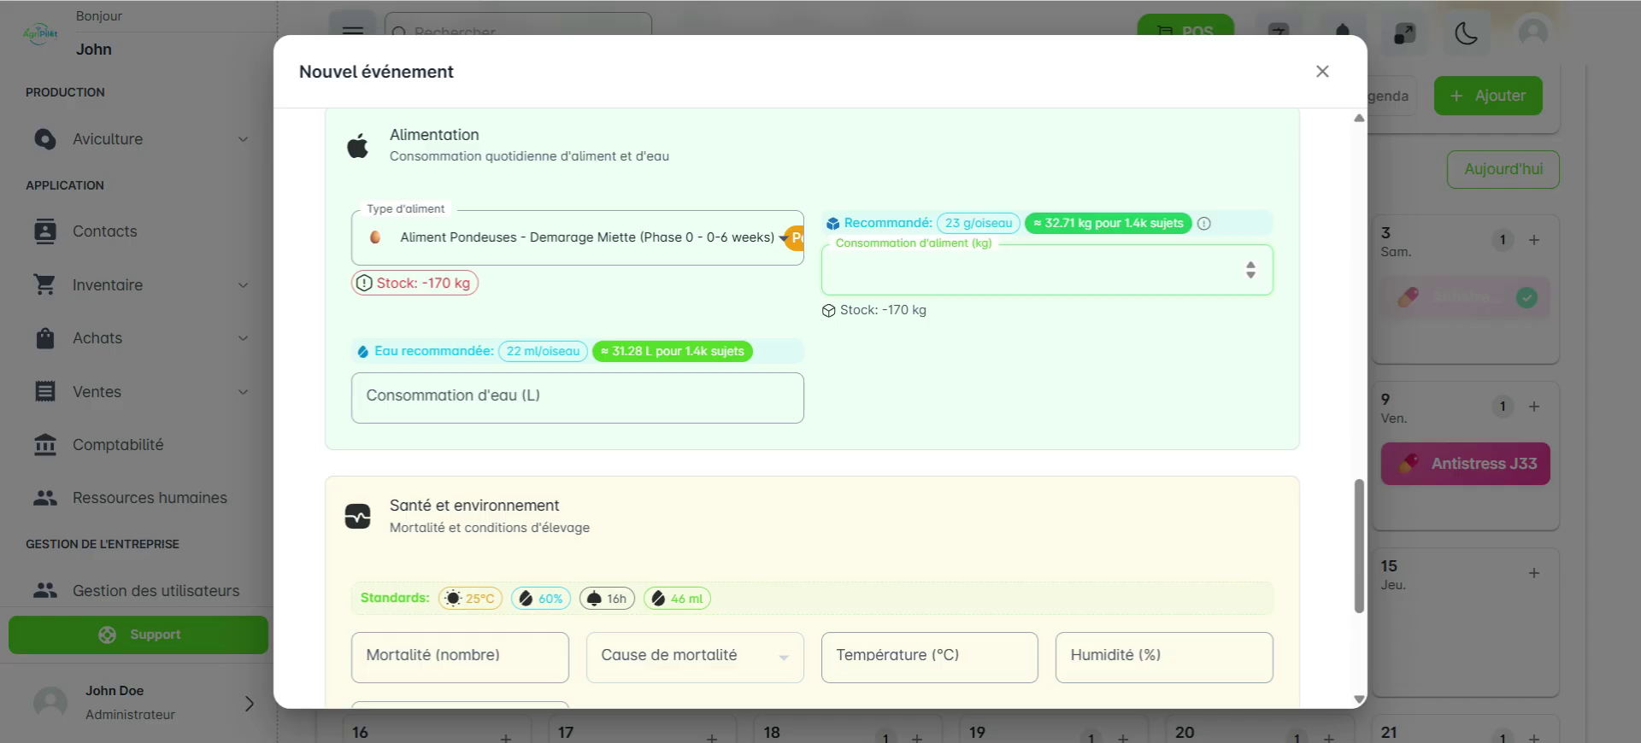
text(3)
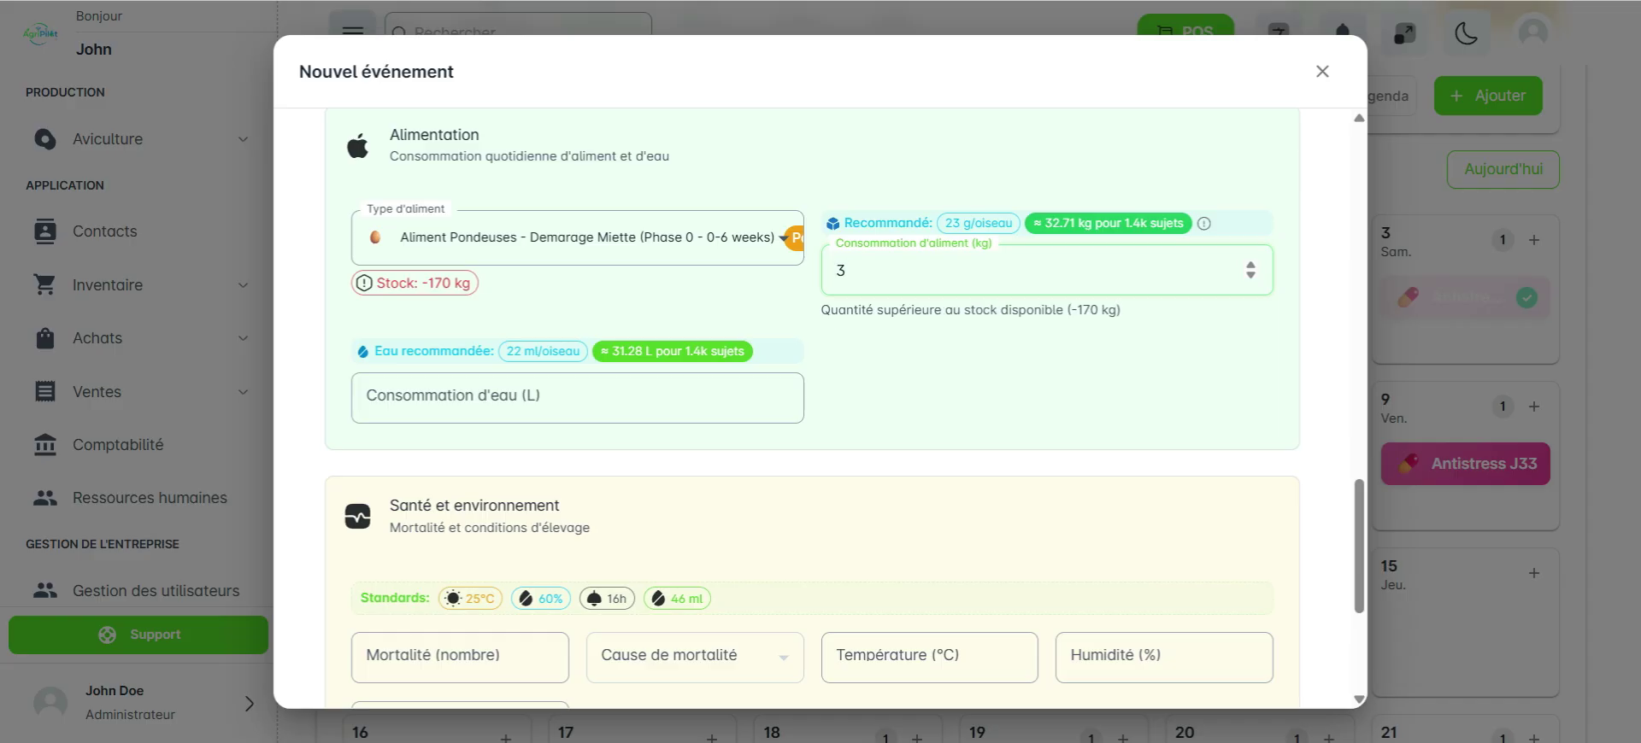
text(3)
click(366, 397)
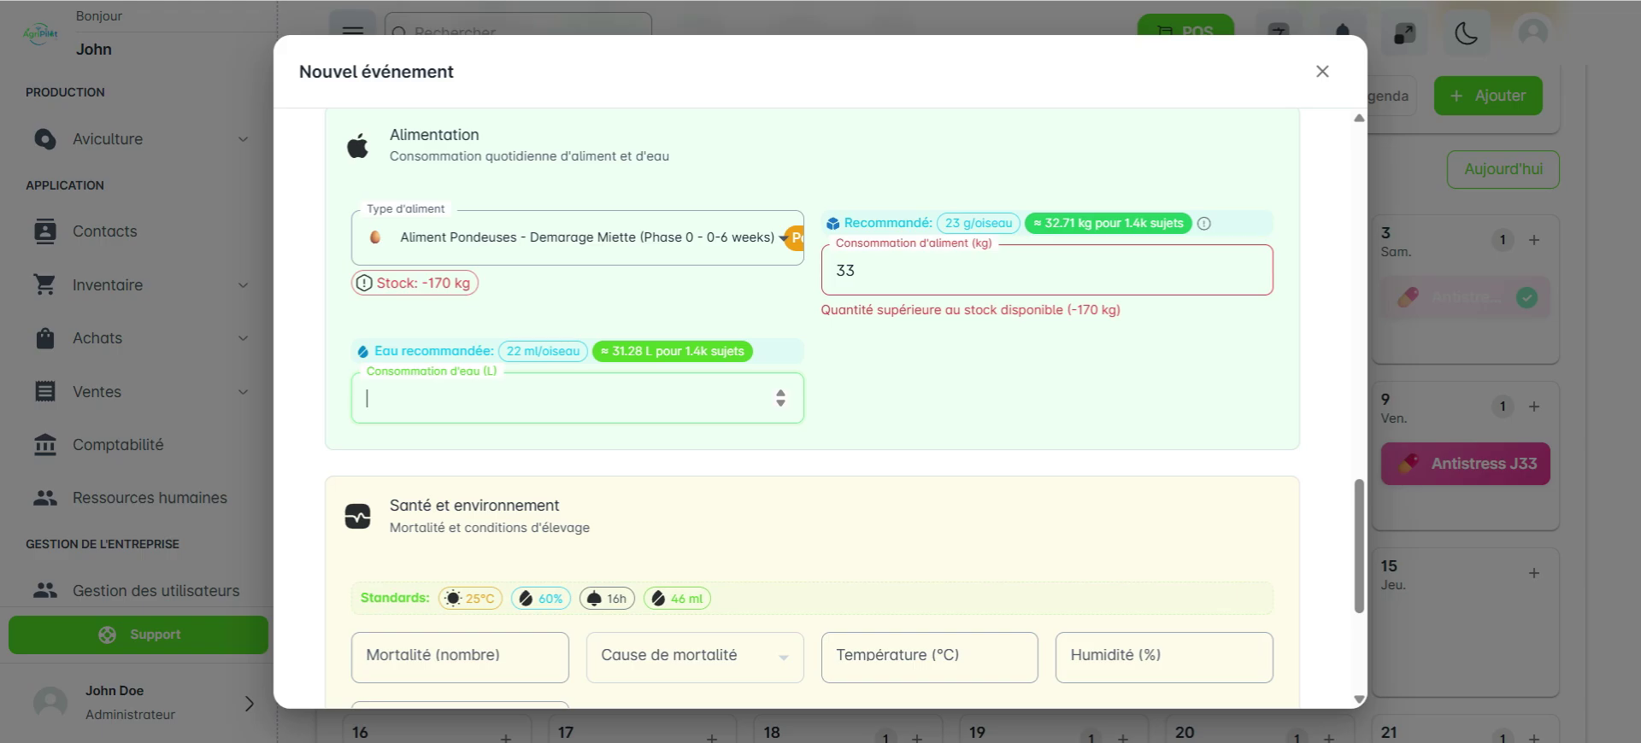
text(32)
Set the mortality count to 5 under Santé et environnement and create the event
key(Tab)
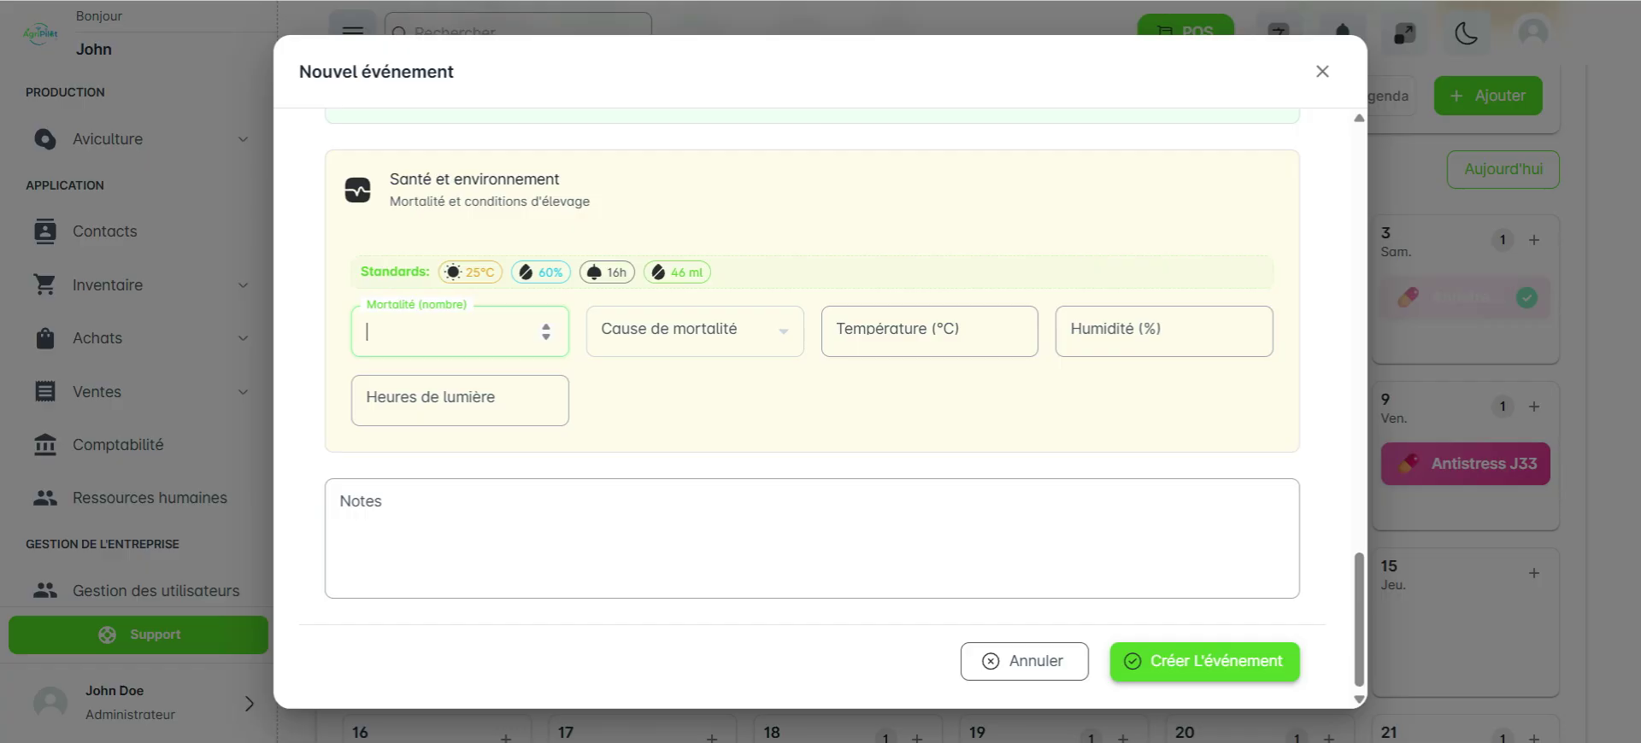
text(5)
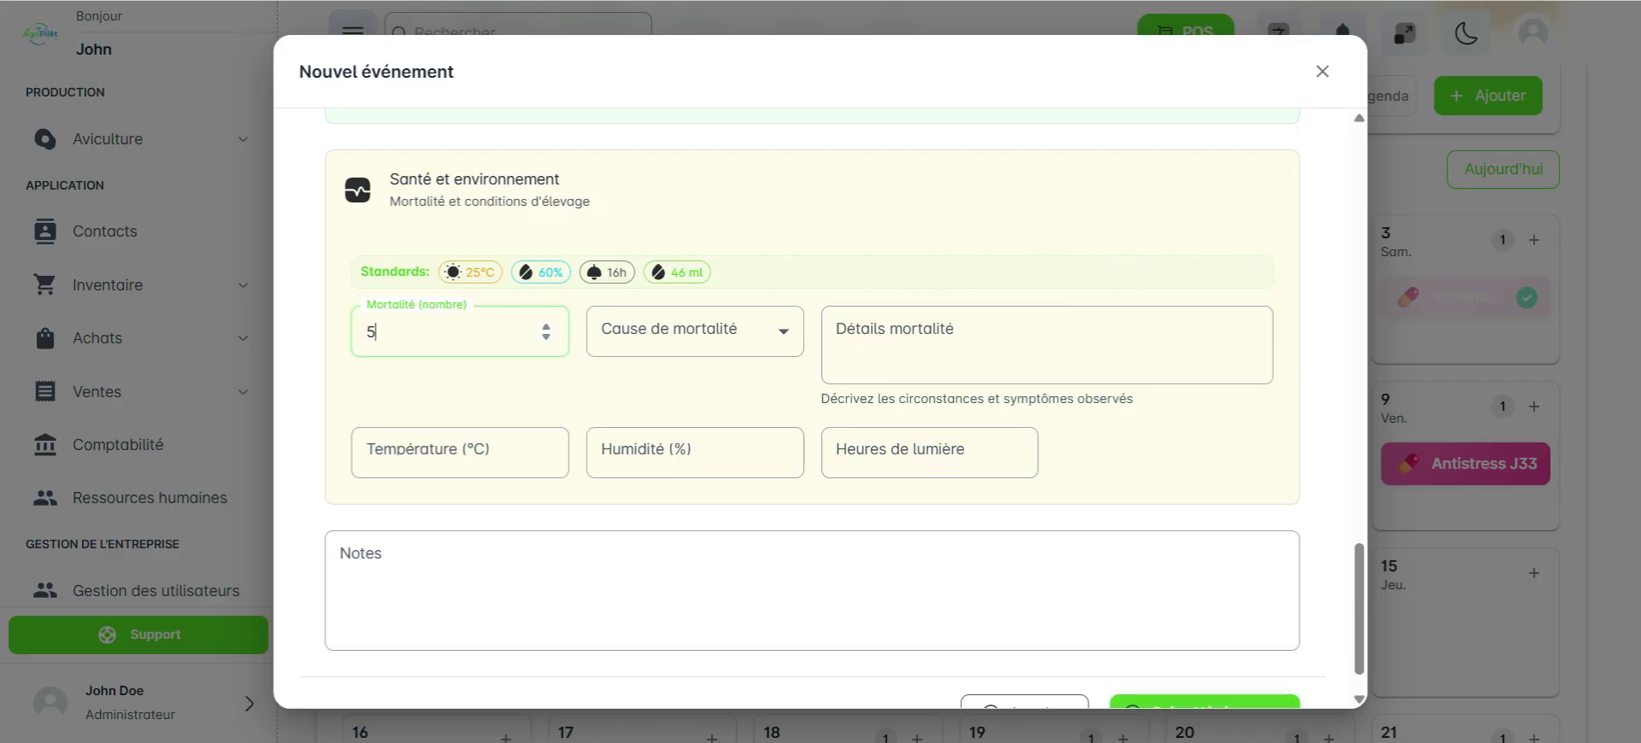
scroll(459, 331, down, 1)
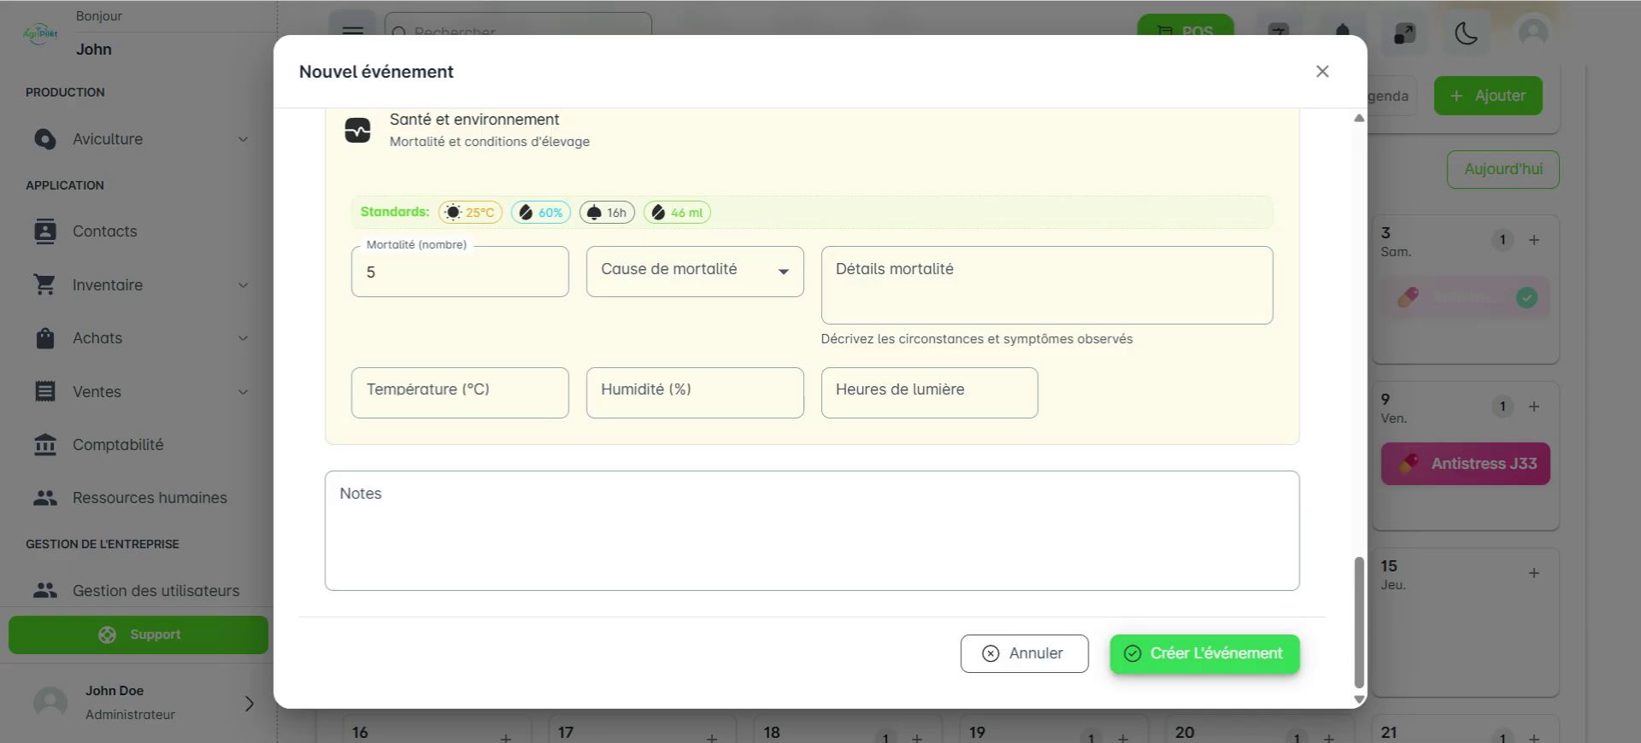
click(1205, 654)
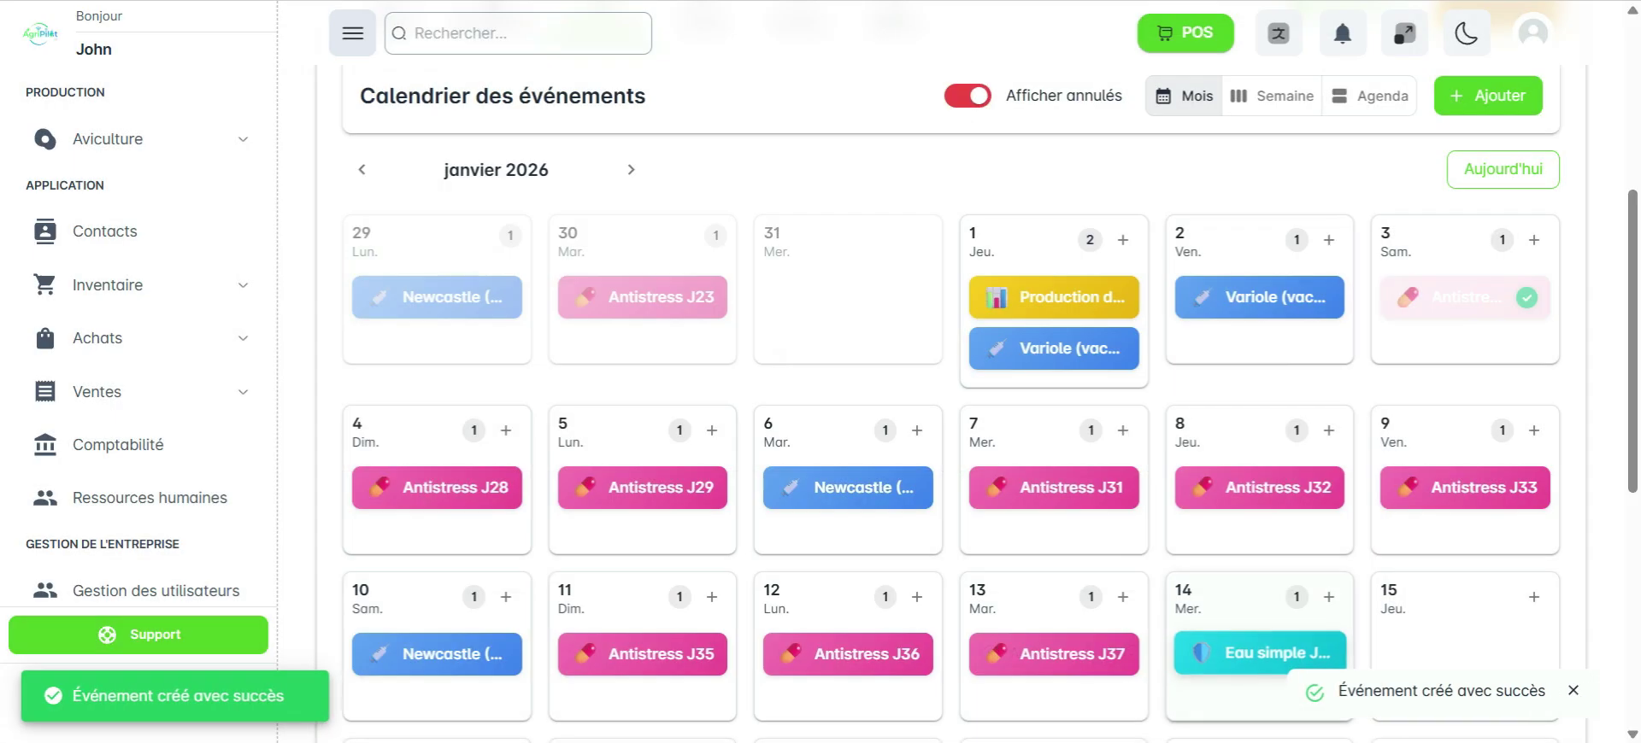
Open the daily production record on 1 January and check its performance summary
mouse_move(1054, 294)
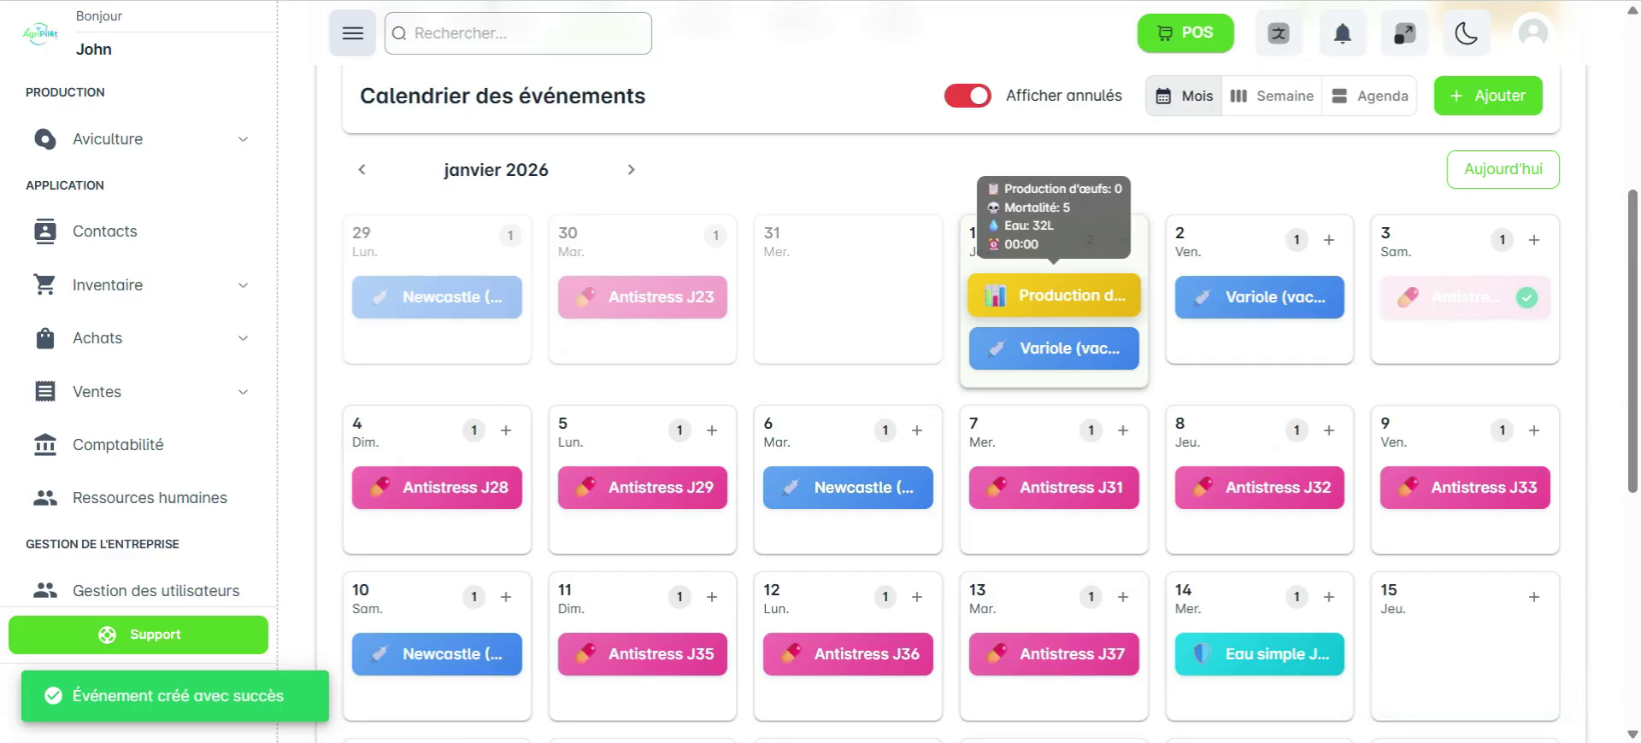
click(1054, 295)
scroll(812, 376, down, 2)
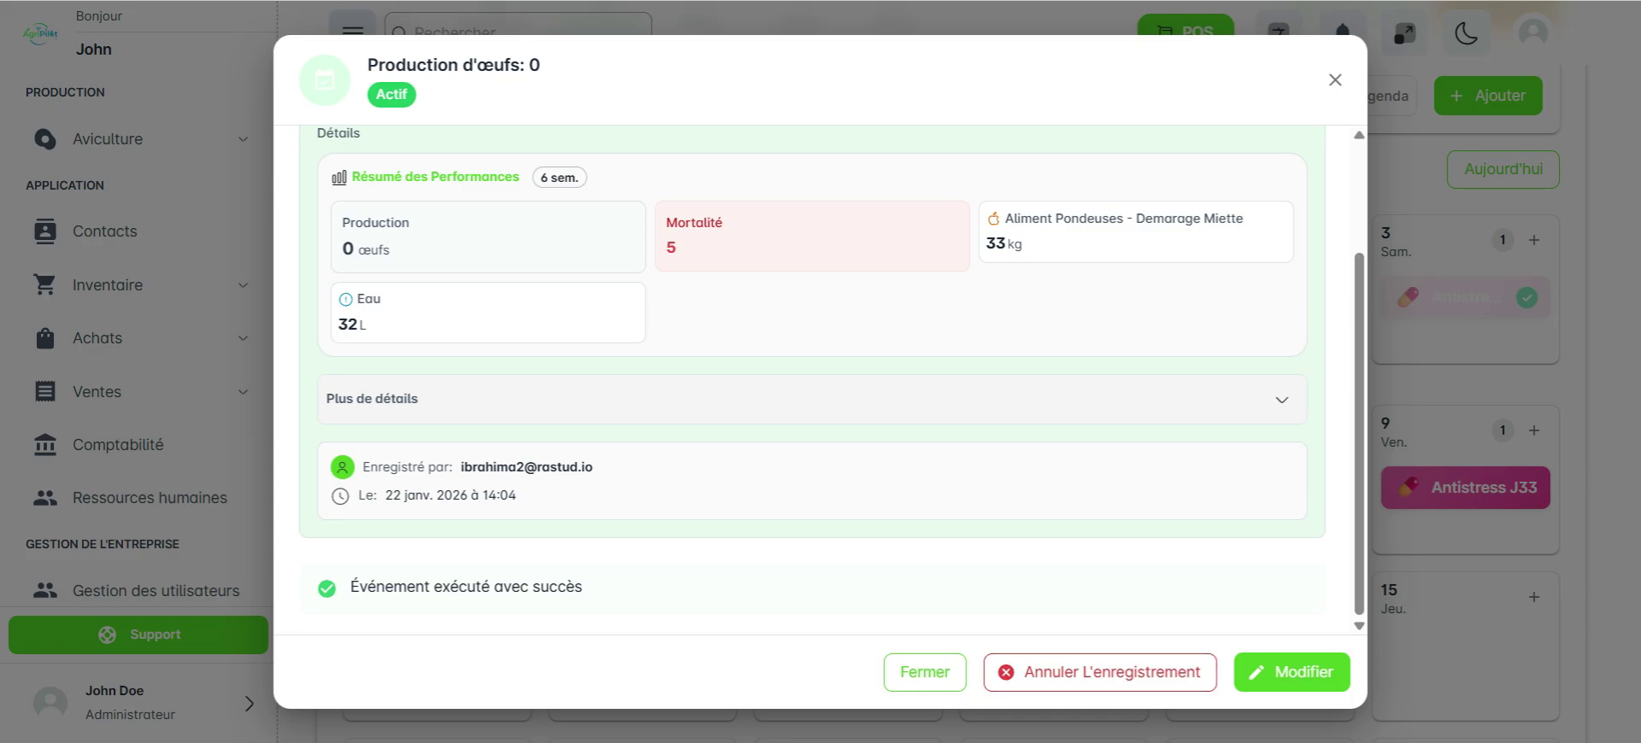
Edit the 1 January daily record to set its feed consumption to 32 kg and save the update
click(1291, 671)
scroll(812, 410, down, 8)
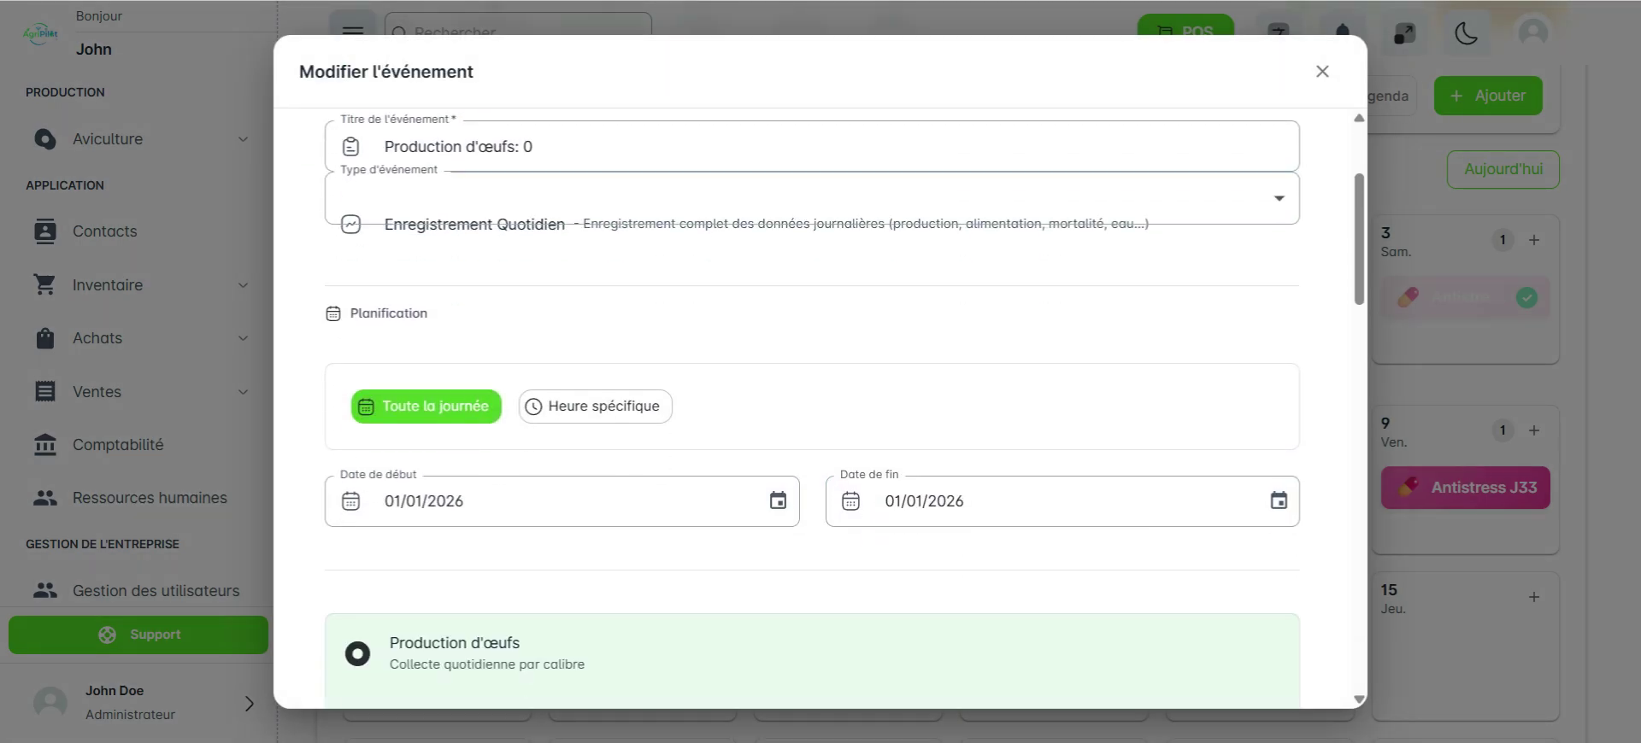
scroll(845, 389, down, 10)
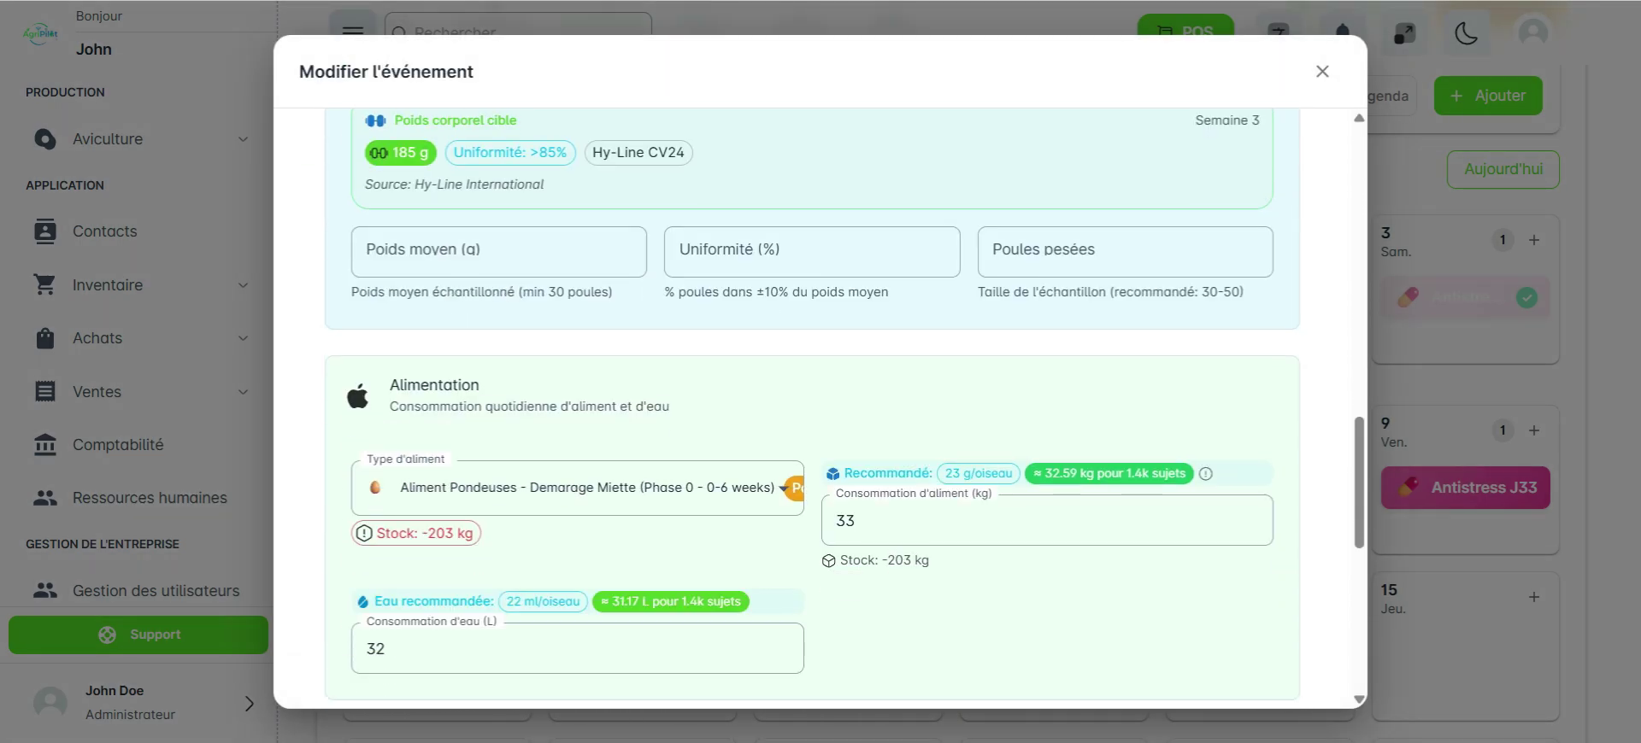
drag(844, 390, 856, 389)
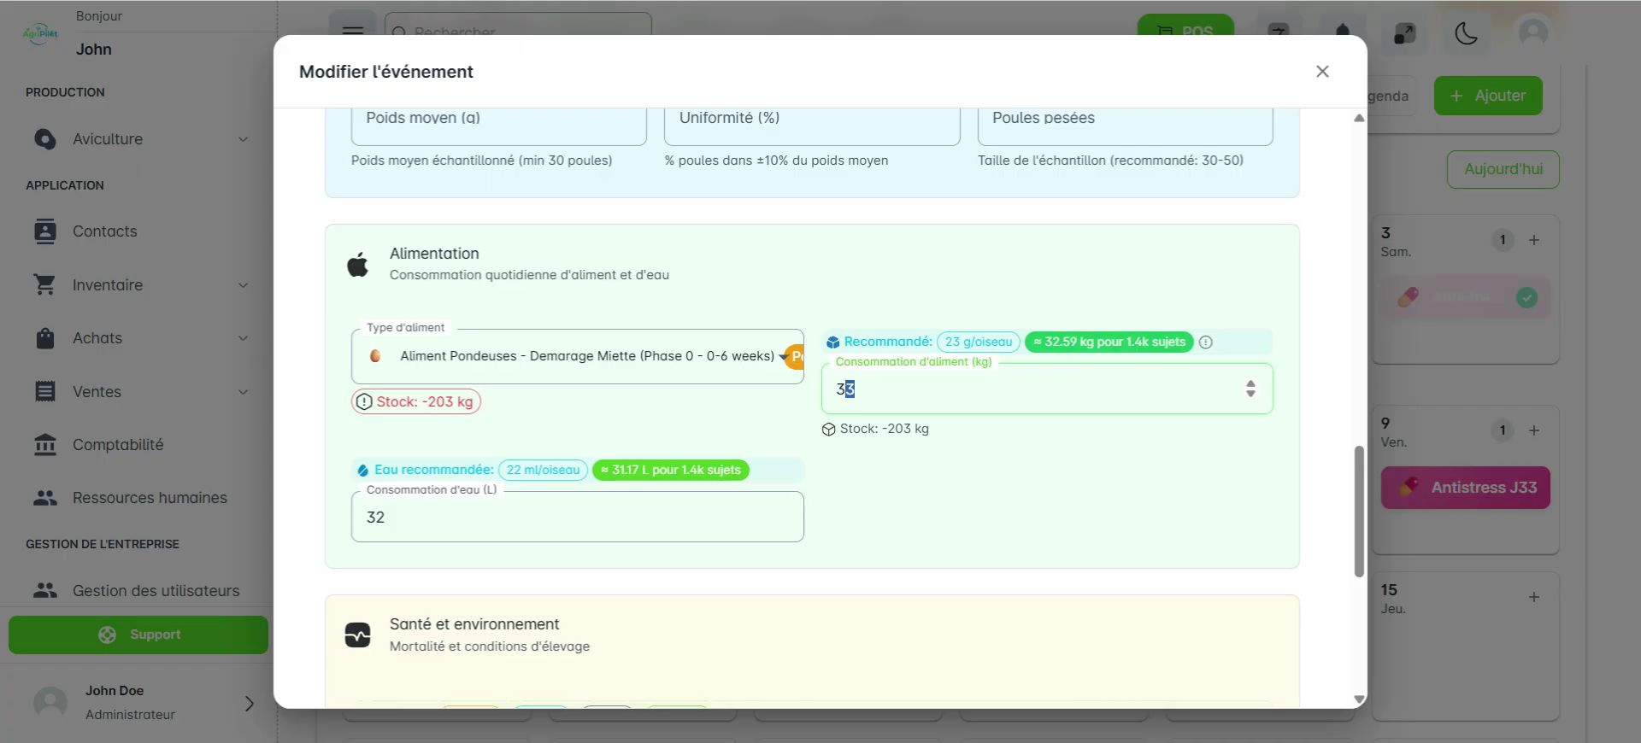
text(2)
scroll(844, 410, down, 6)
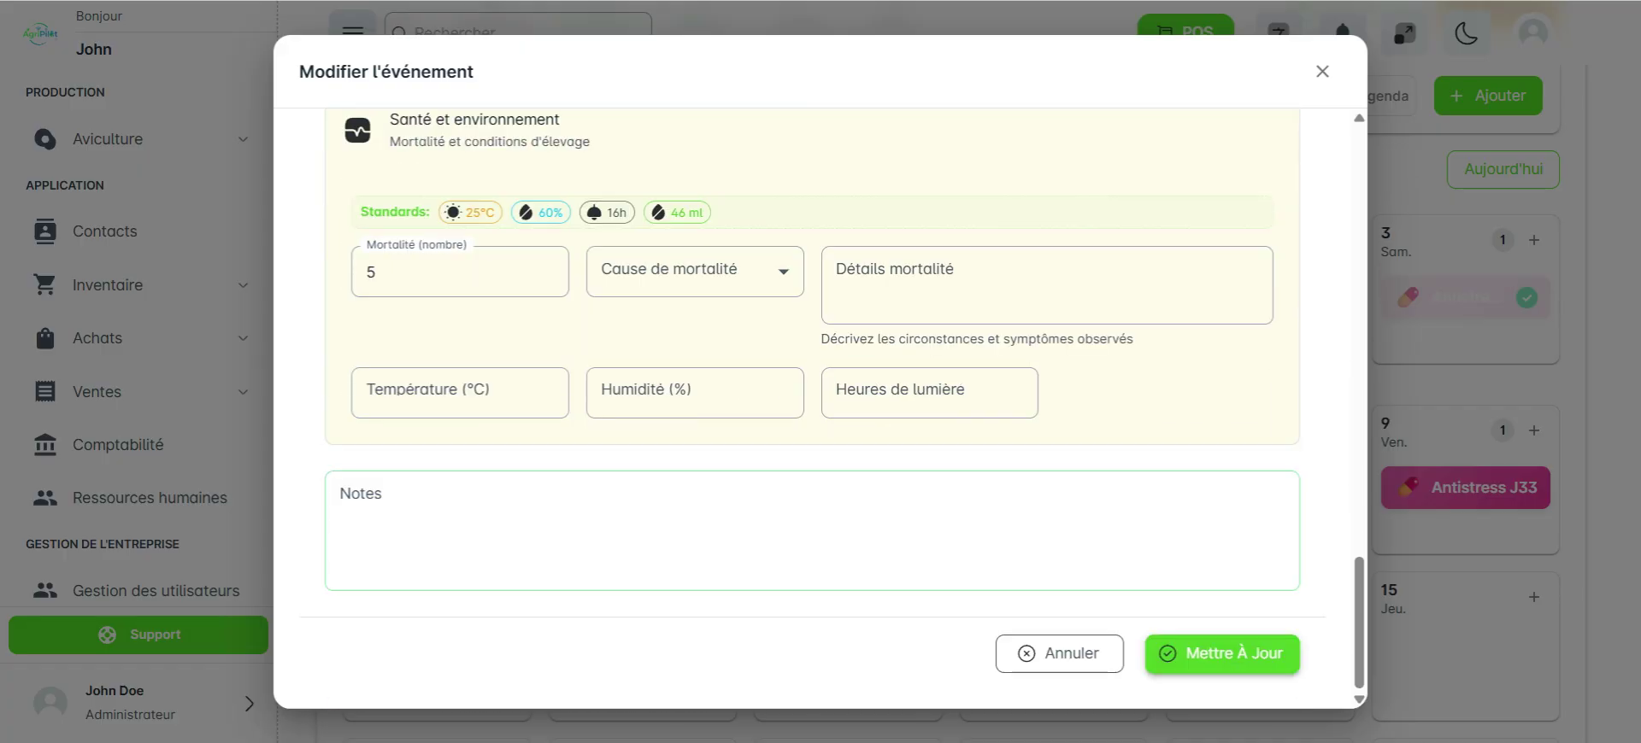
click(1223, 653)
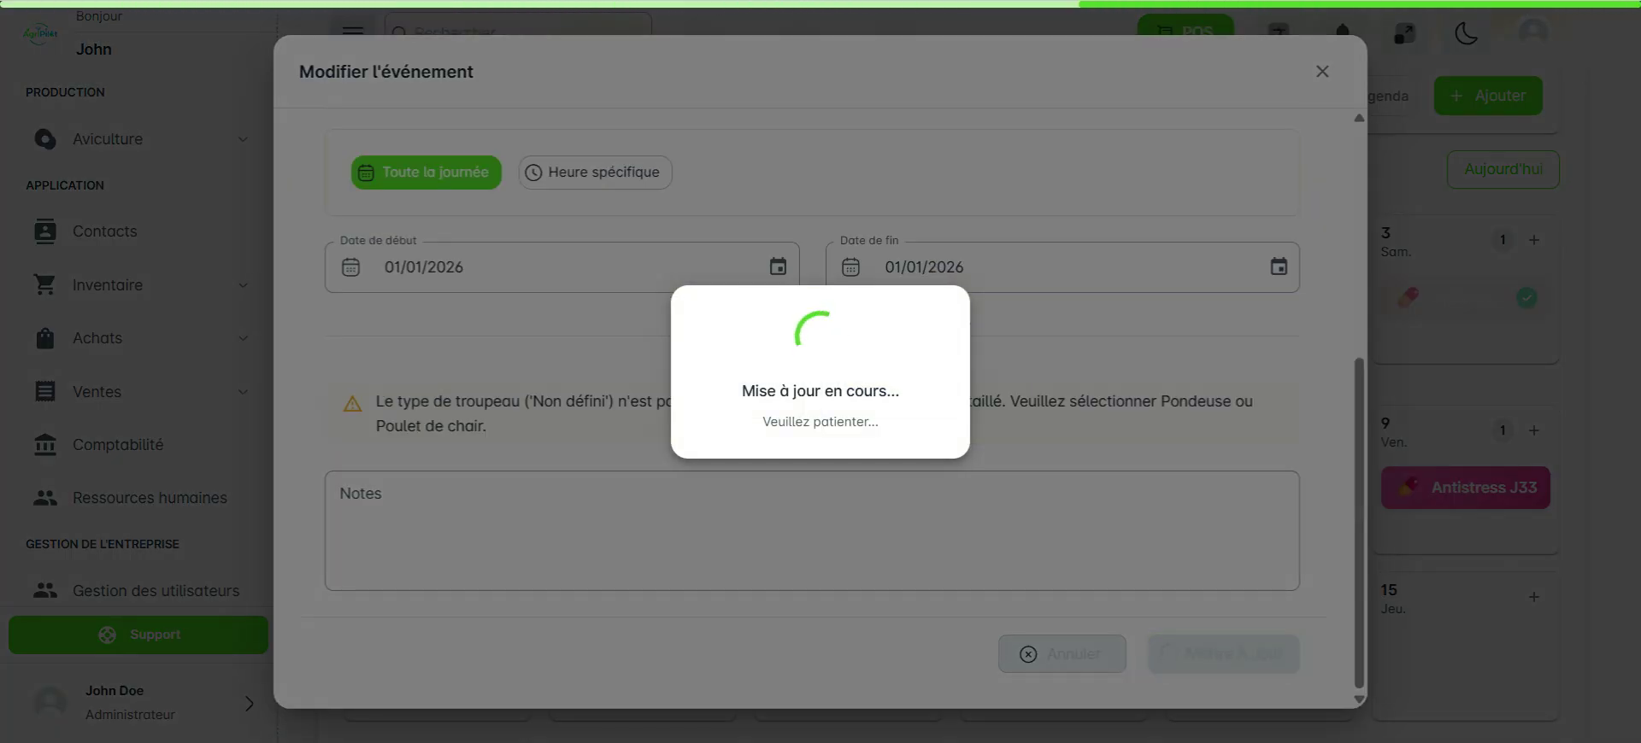
scroll(1053, 367, down, 1)
scroll(1054, 290, up, 1)
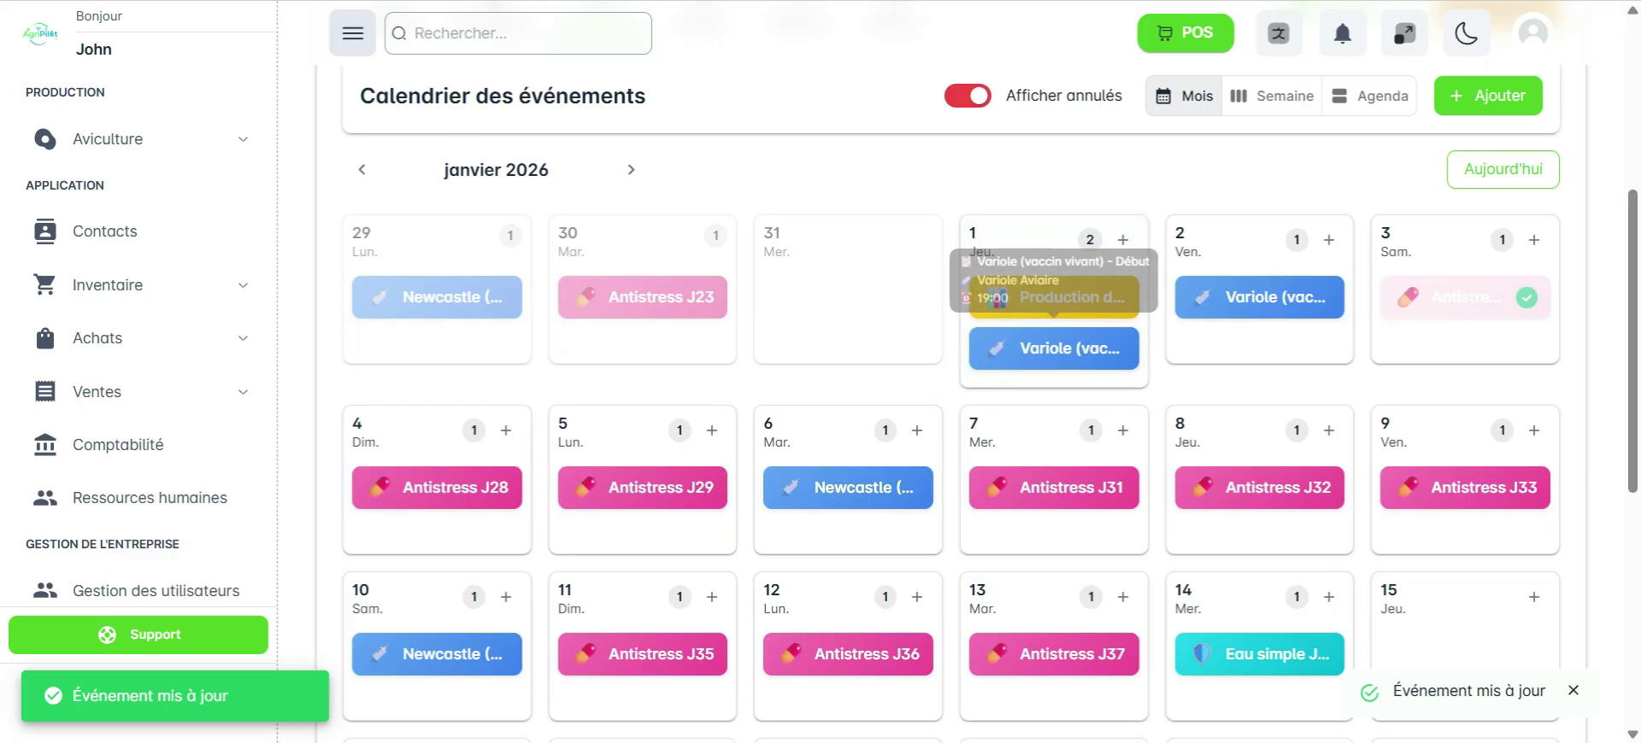
Reopen the daily production record on 1 January, check its performance summary and further details, and close it
click(1053, 286)
scroll(812, 380, down, 1)
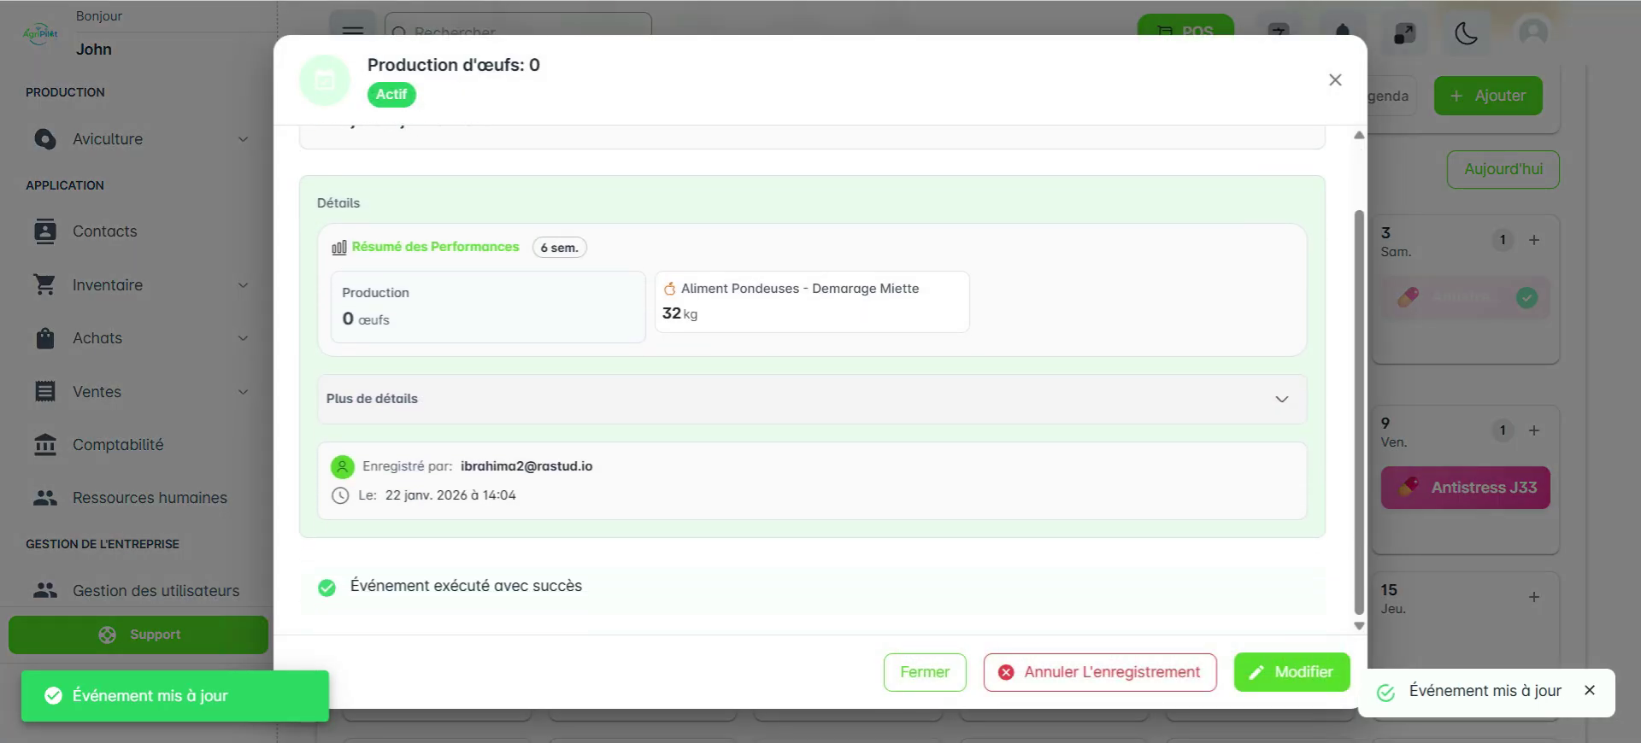
click(812, 399)
scroll(812, 398, down, 1)
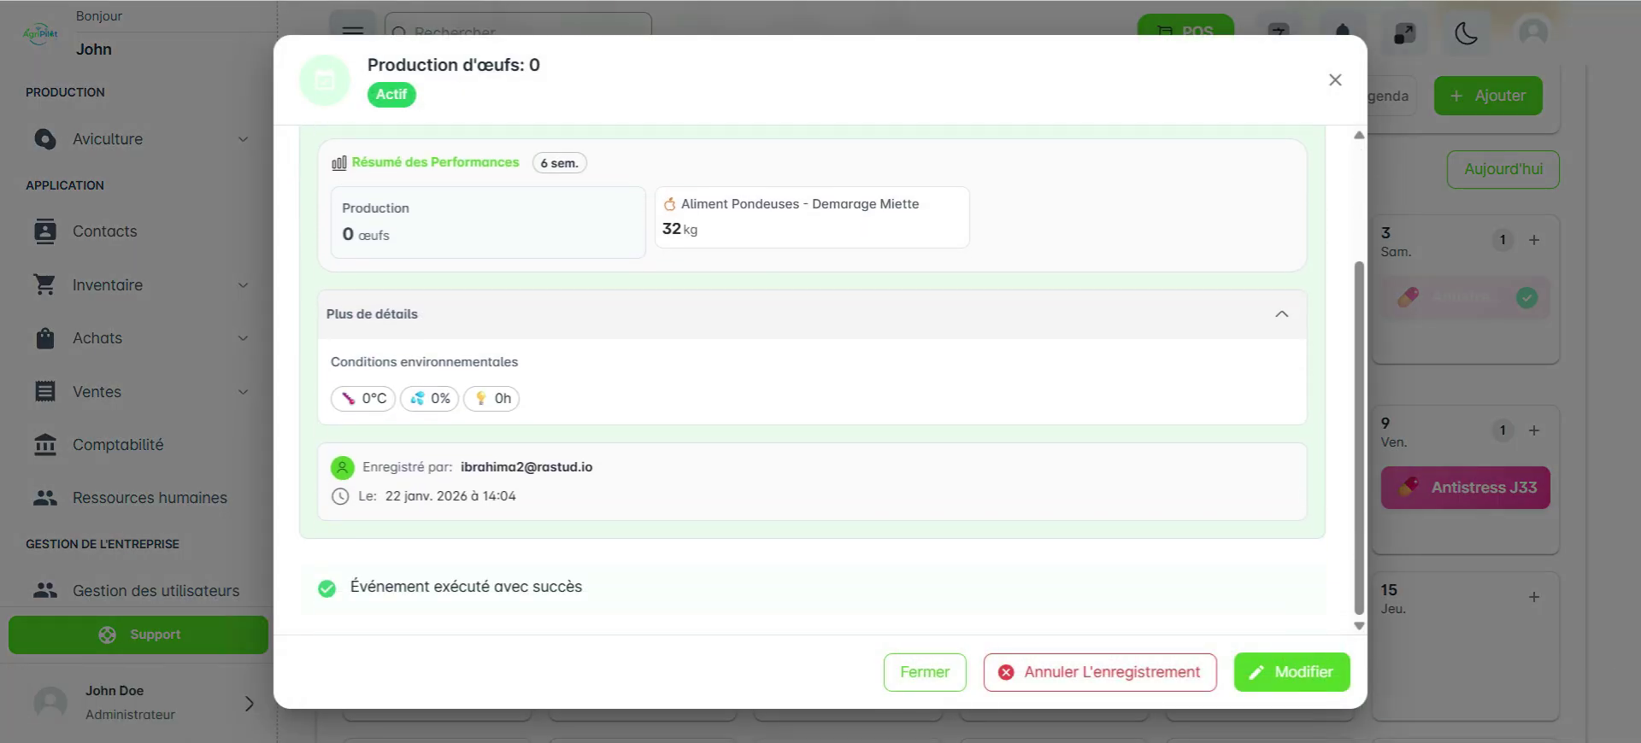
key(Escape)
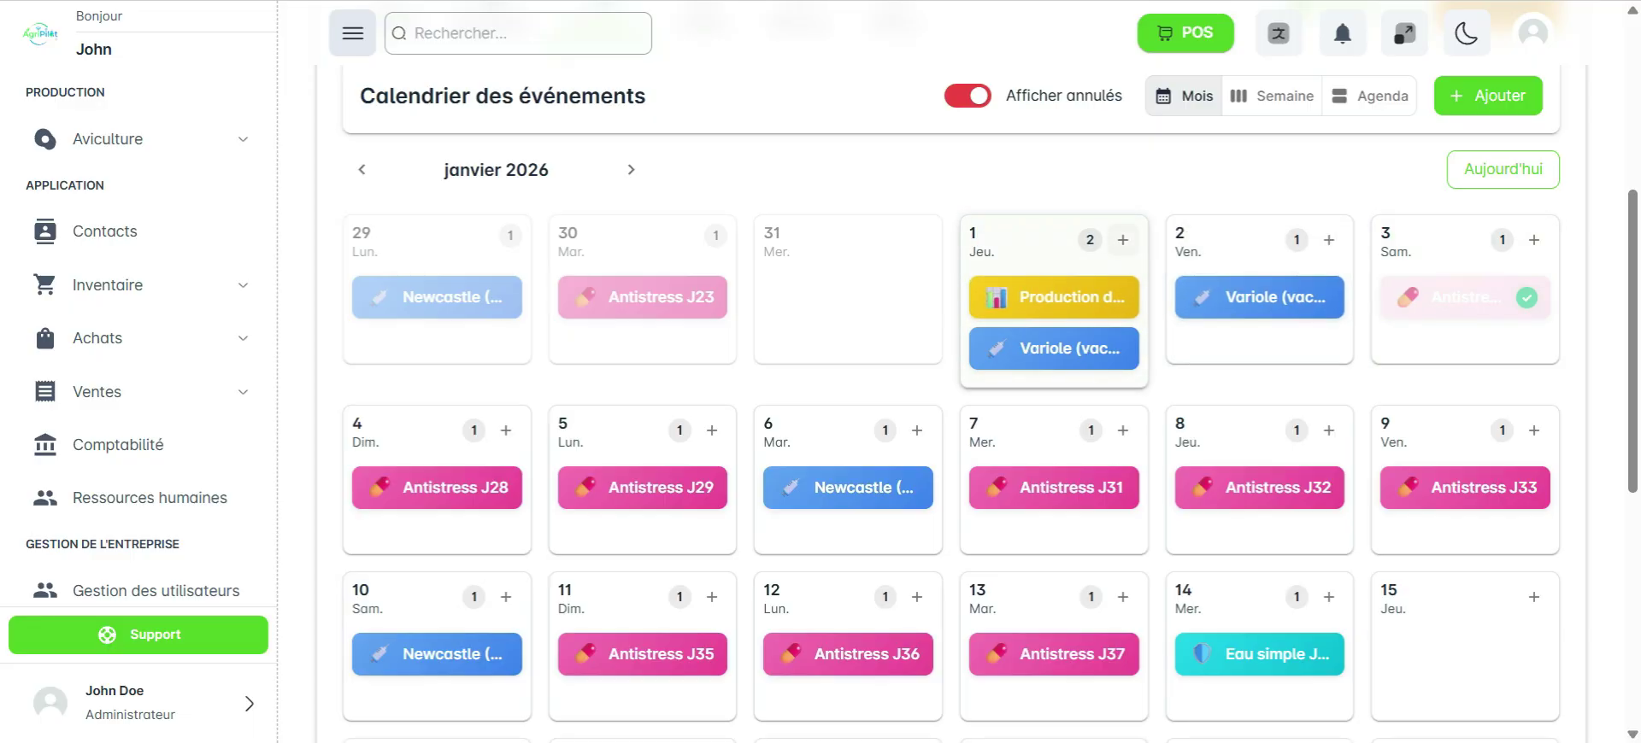
Start another event on 1 January and review the fields of the Contrôle Sanitaire type
click(1123, 239)
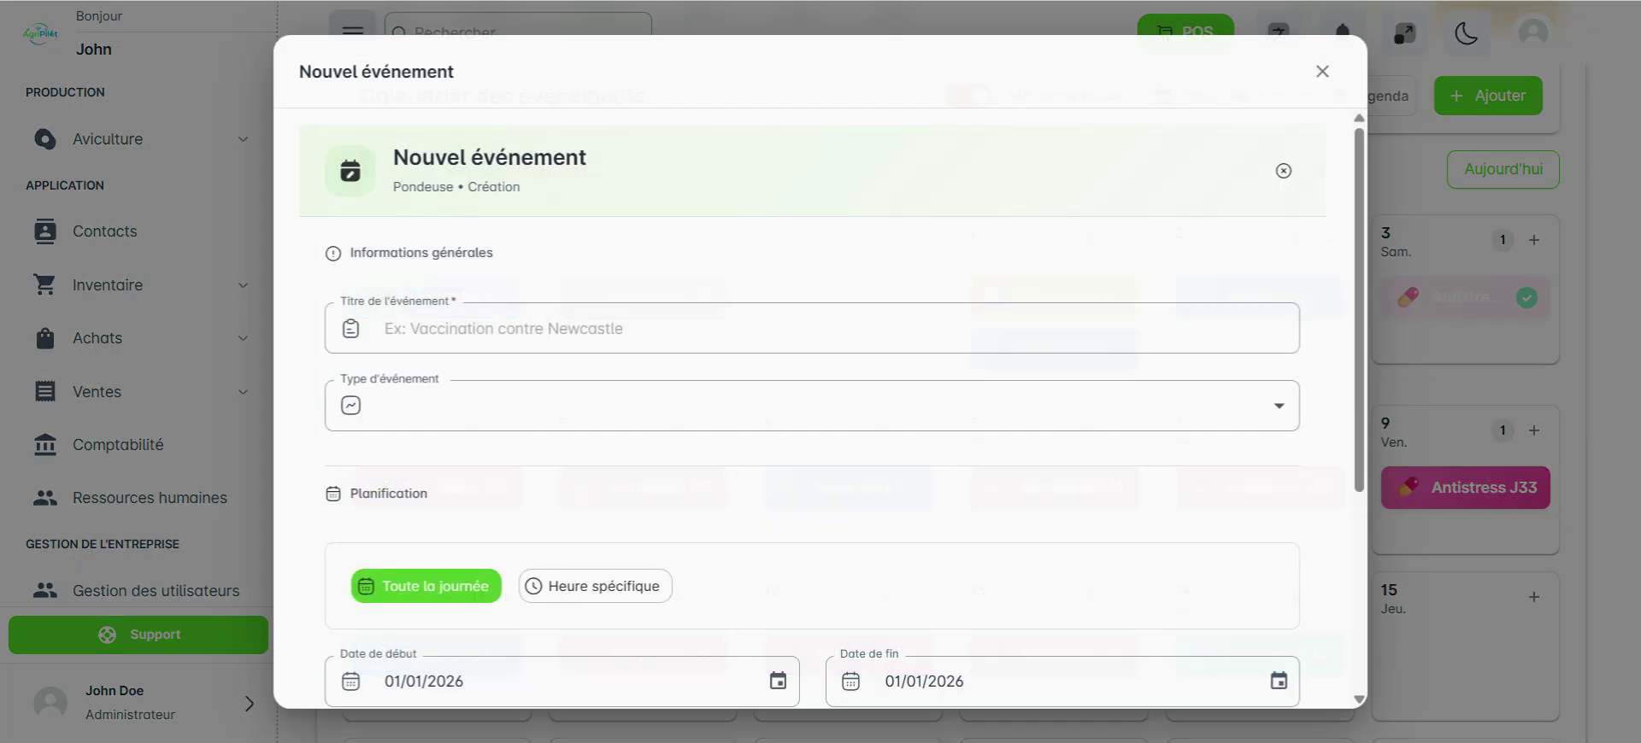
scroll(812, 385, down, 2)
scroll(812, 410, up, 1)
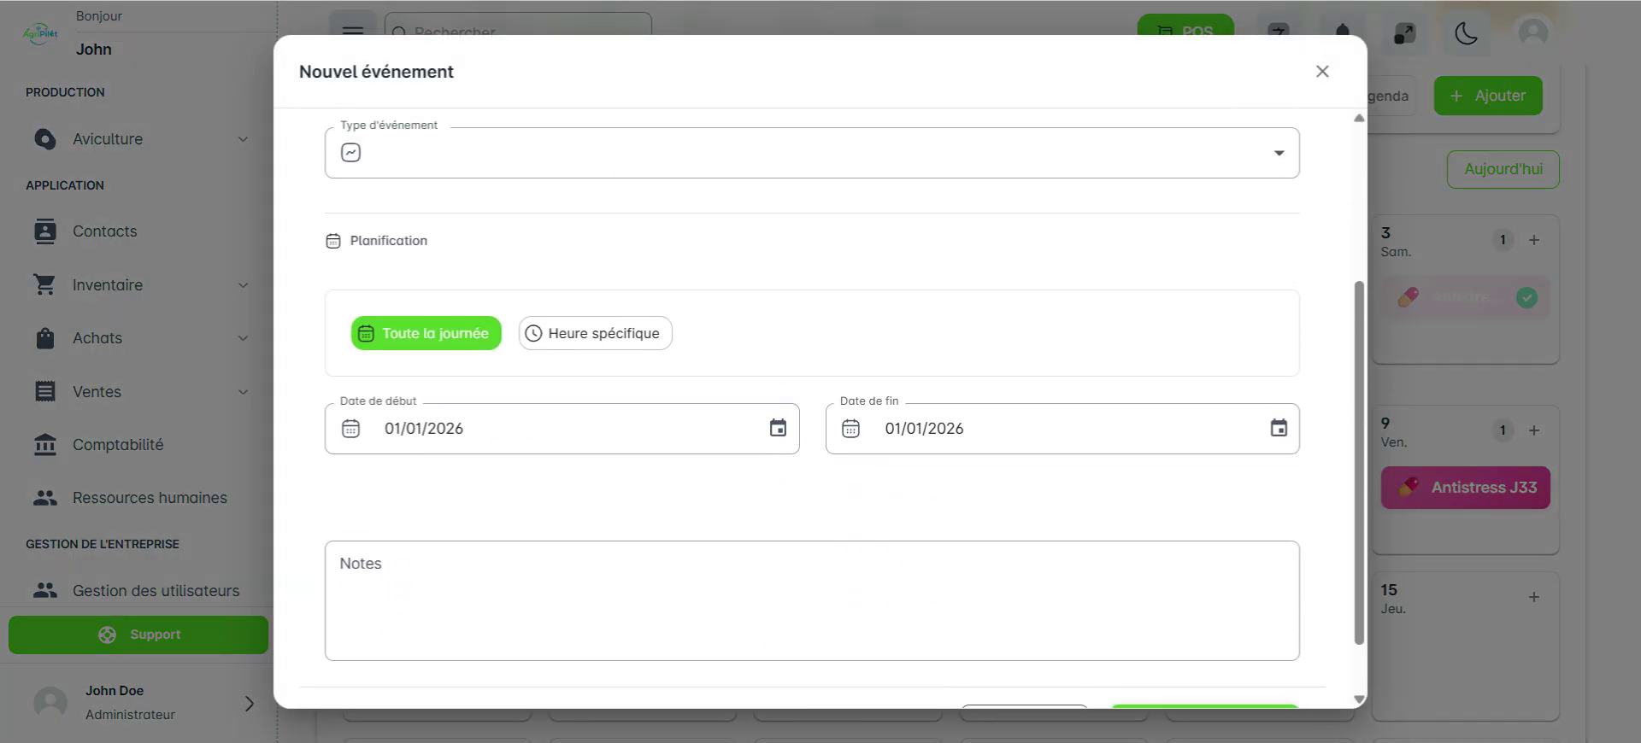
click(812, 154)
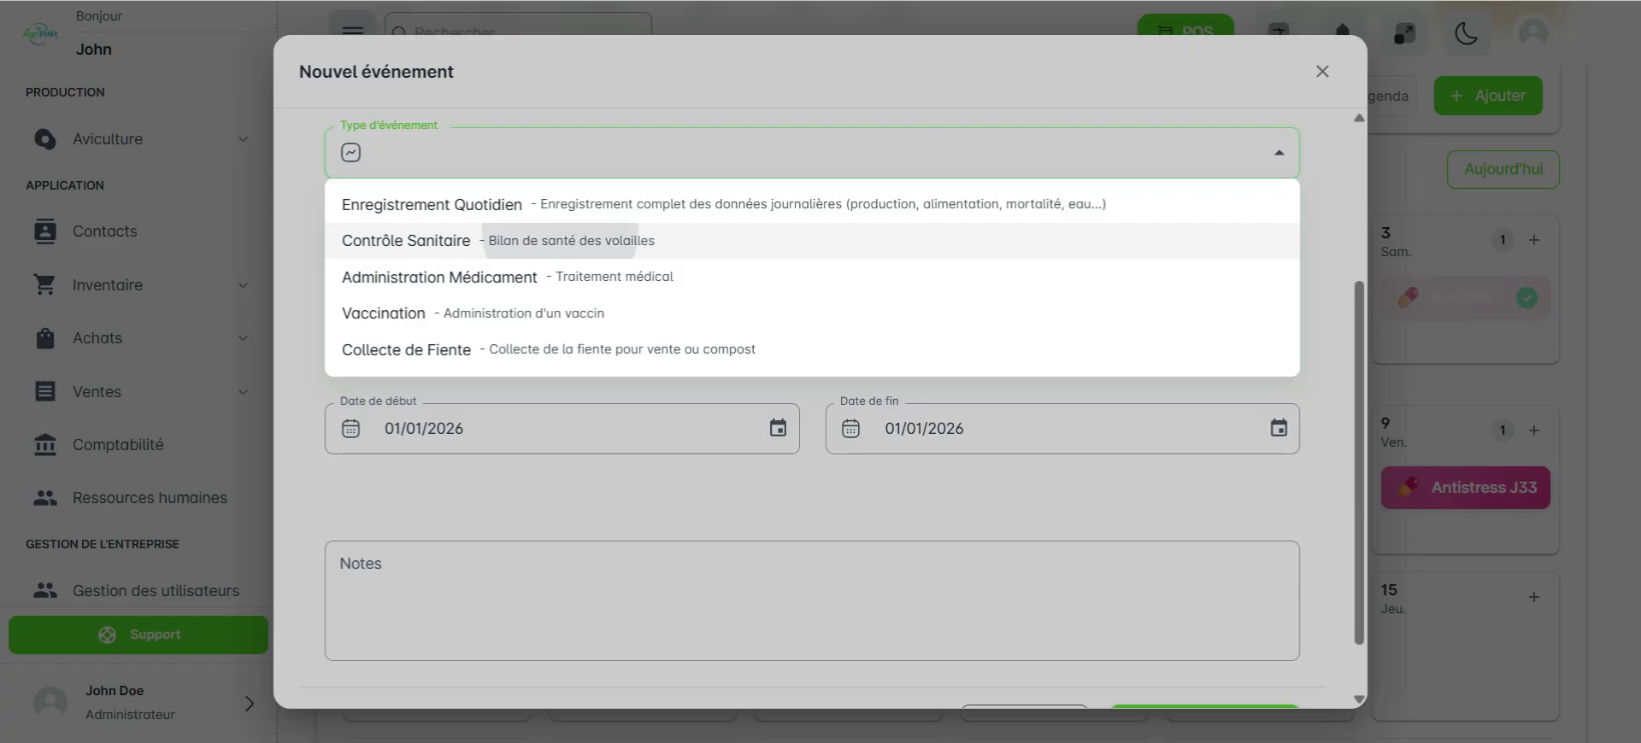
click(513, 241)
scroll(811, 385, down, 3)
scroll(812, 385, up, 3)
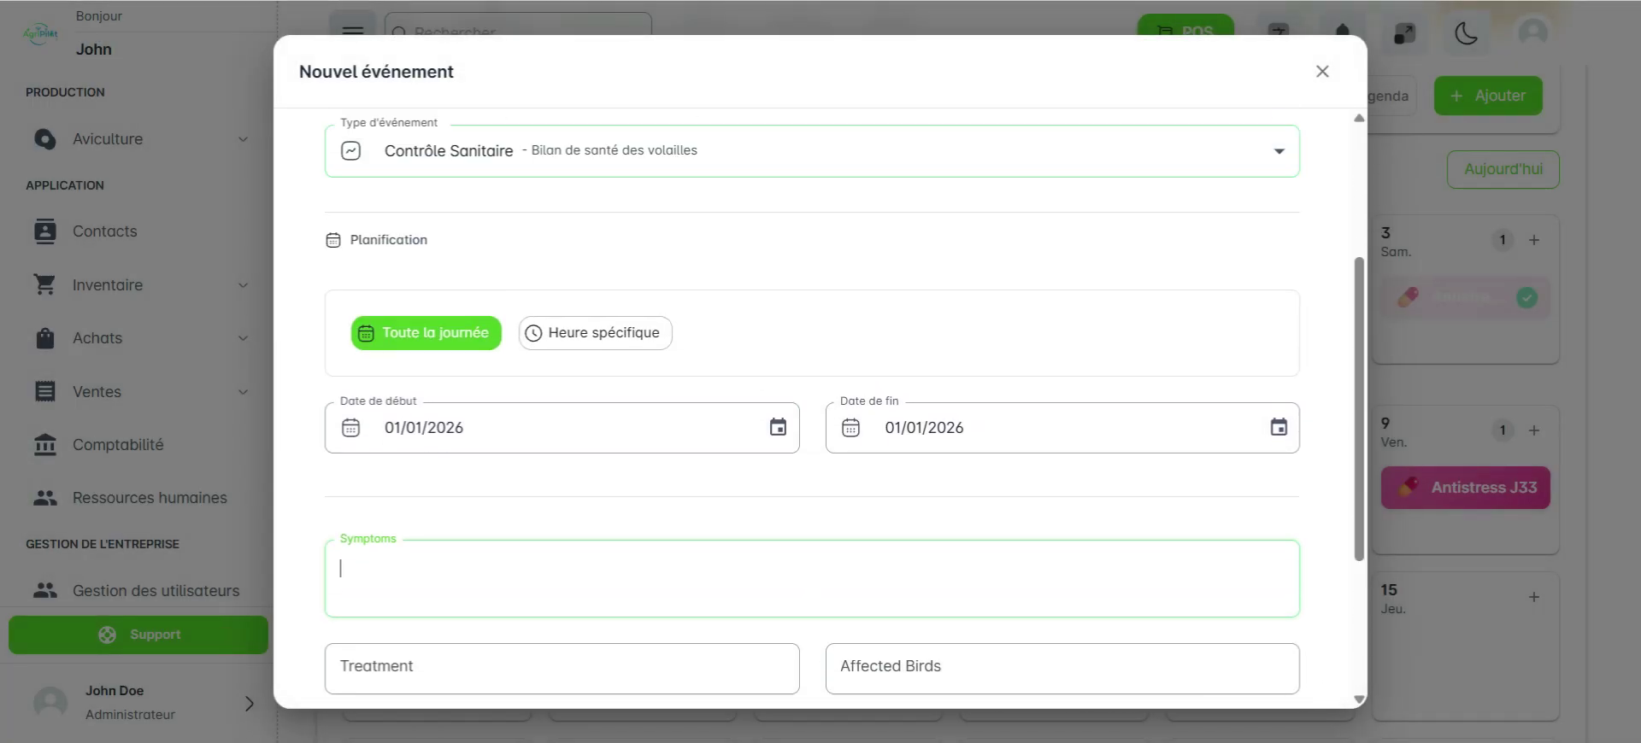
Switch the event type to Administration Médicament and Collecte de Fiente to review their forms, leaving without creating the event
click(812, 407)
click(440, 533)
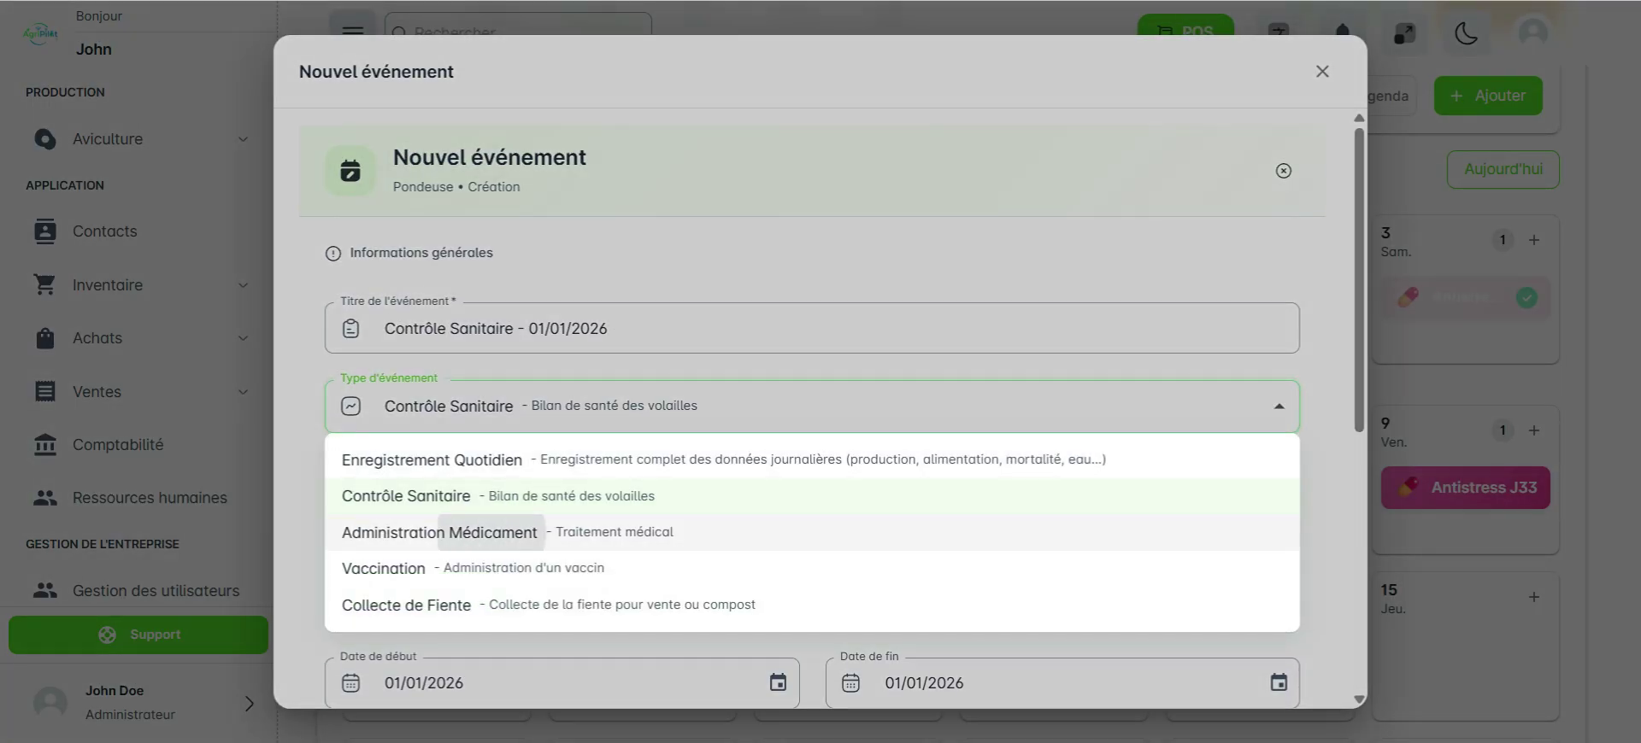
scroll(811, 410, down, 1)
click(812, 315)
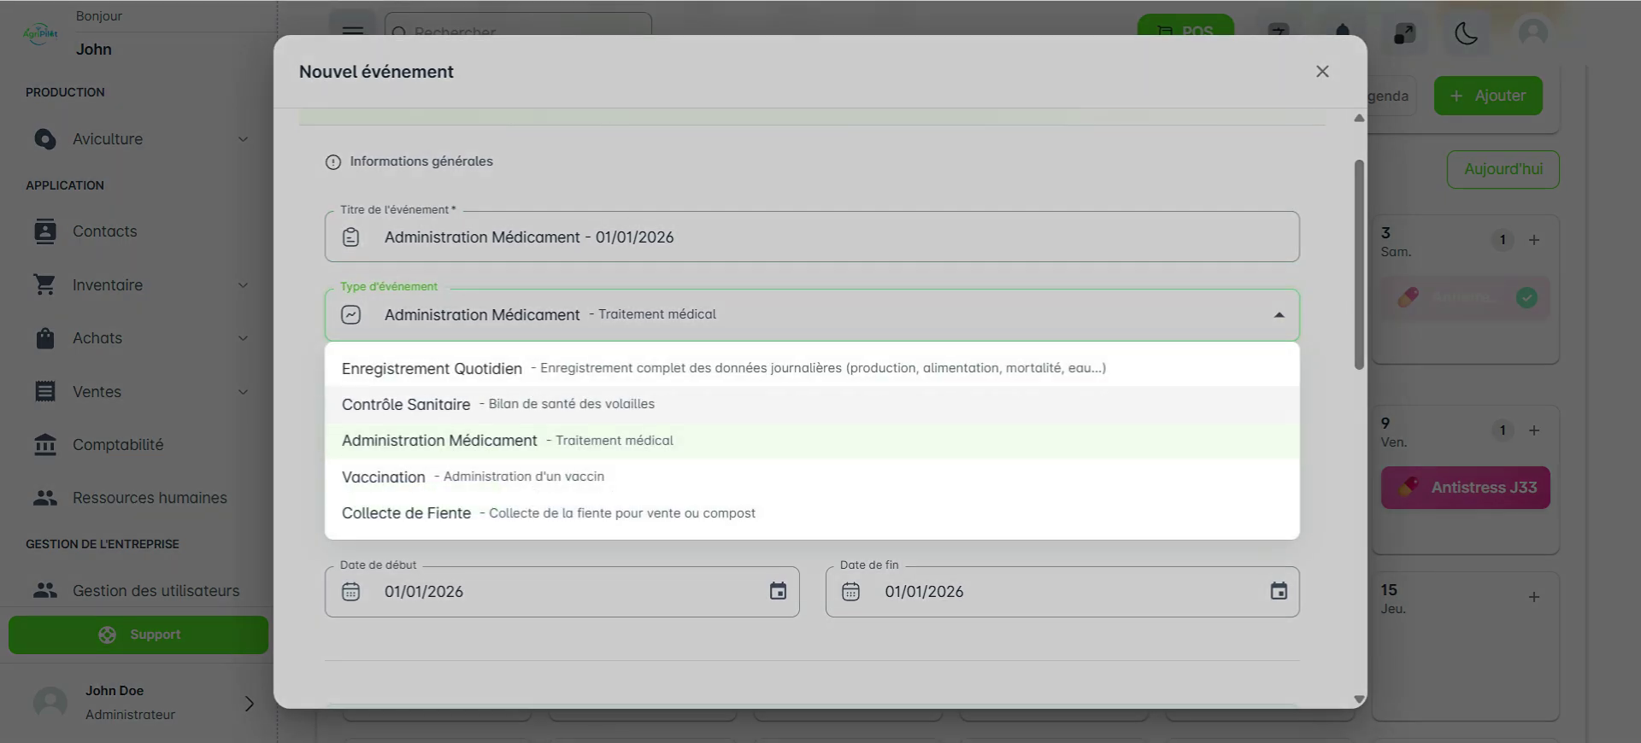
click(546, 513)
scroll(812, 410, down, 10)
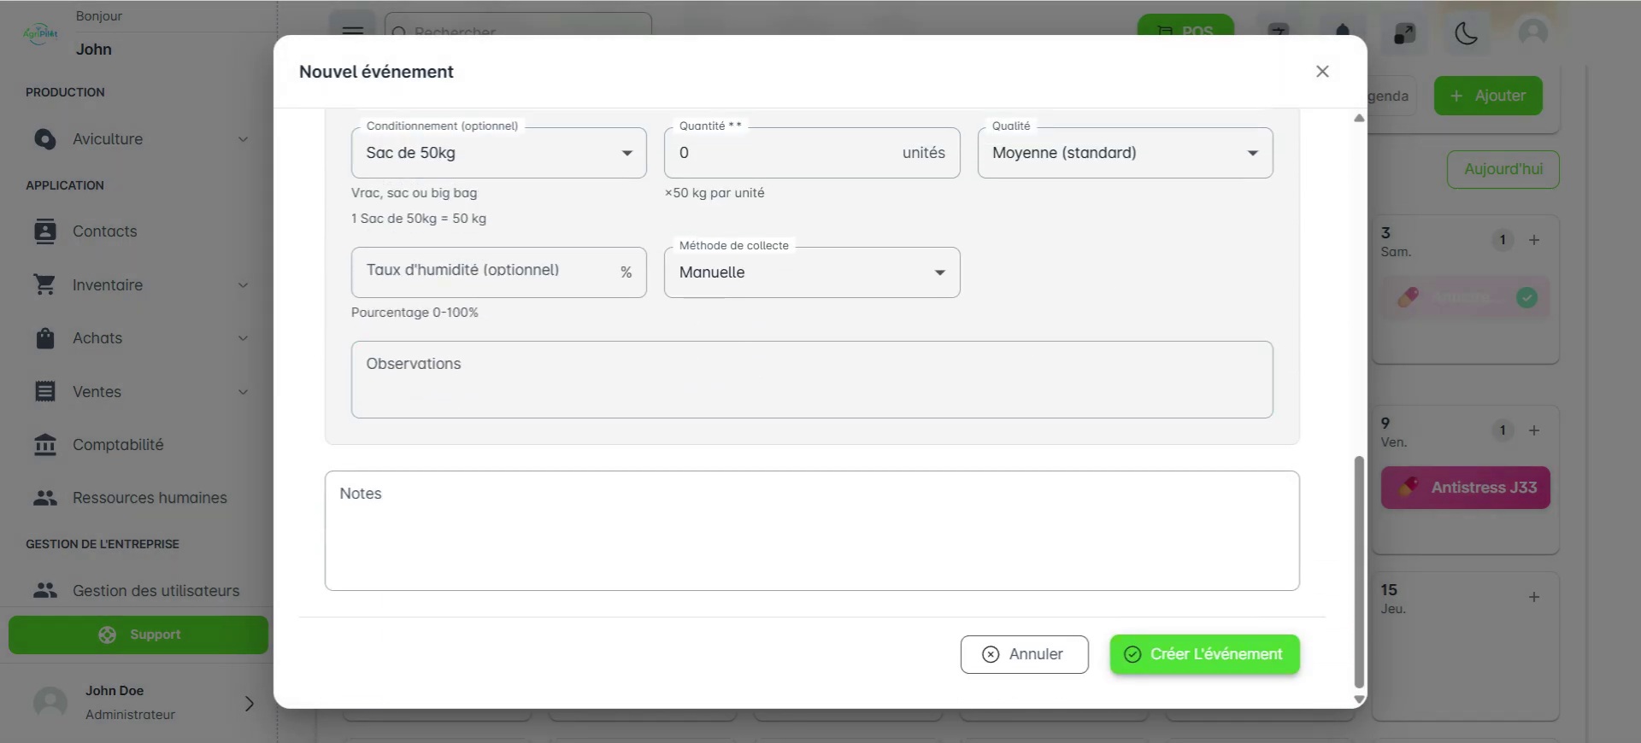
click(1050, 655)
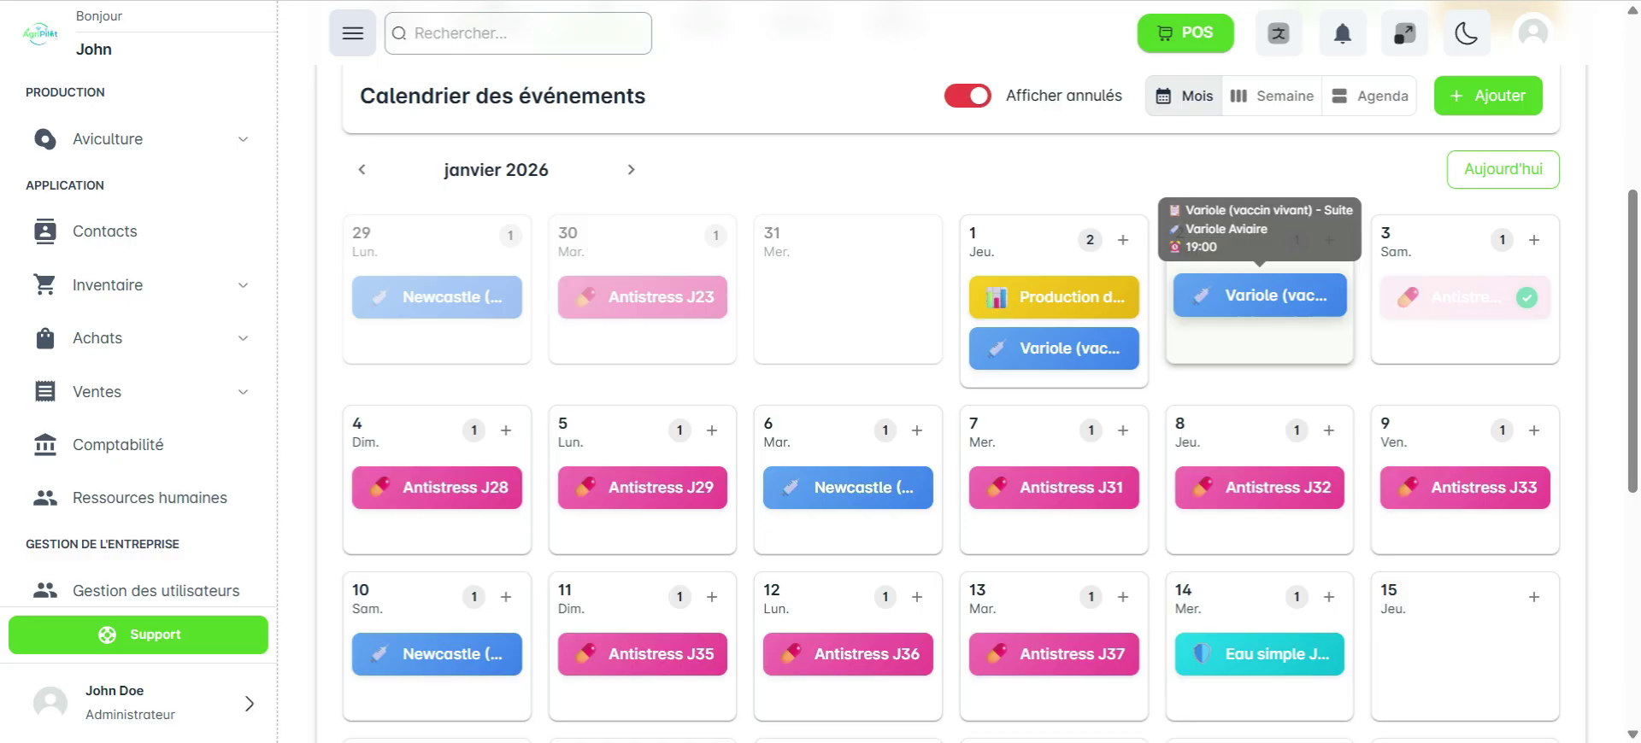
Start executing the Variole (vaccin vivant) - Suite vaccination planned for 2 January
click(1260, 295)
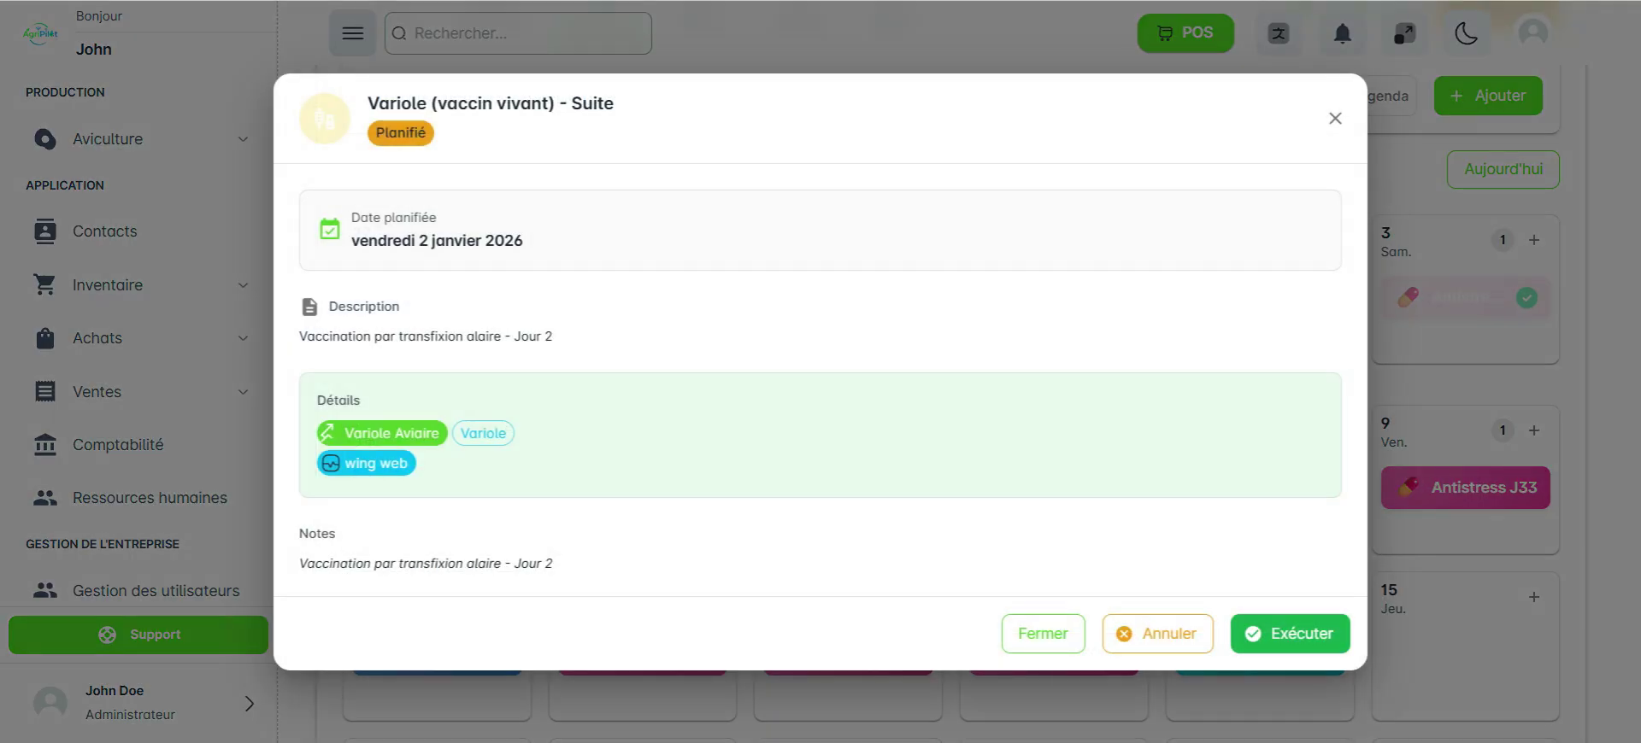
click(1289, 633)
scroll(812, 414, down, 5)
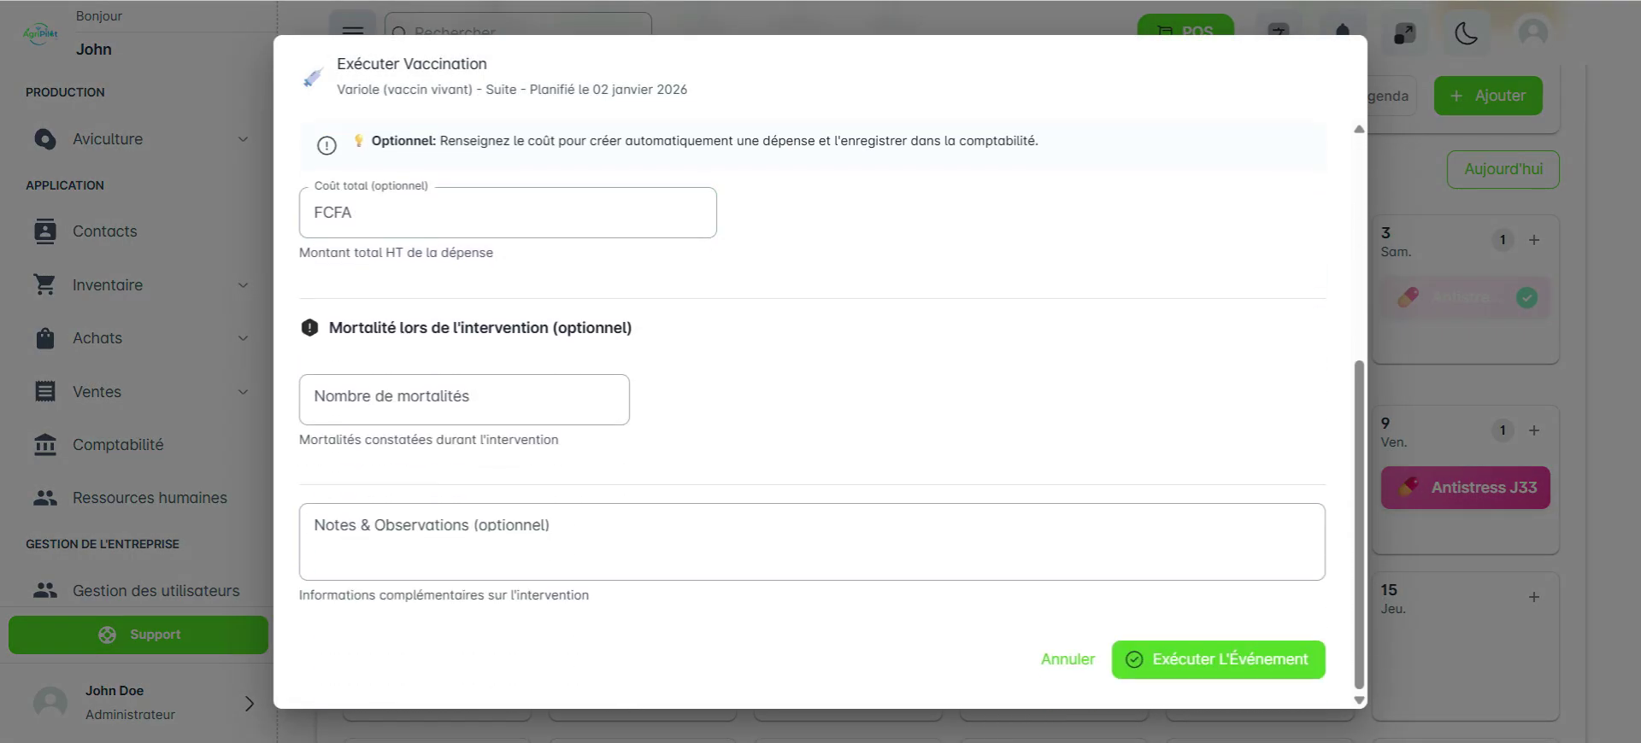
Enter a total cost of 5000 FCFA for the vaccination and review the payment account, supplier and invoice options
click(507, 213)
scroll(507, 222, up, 1)
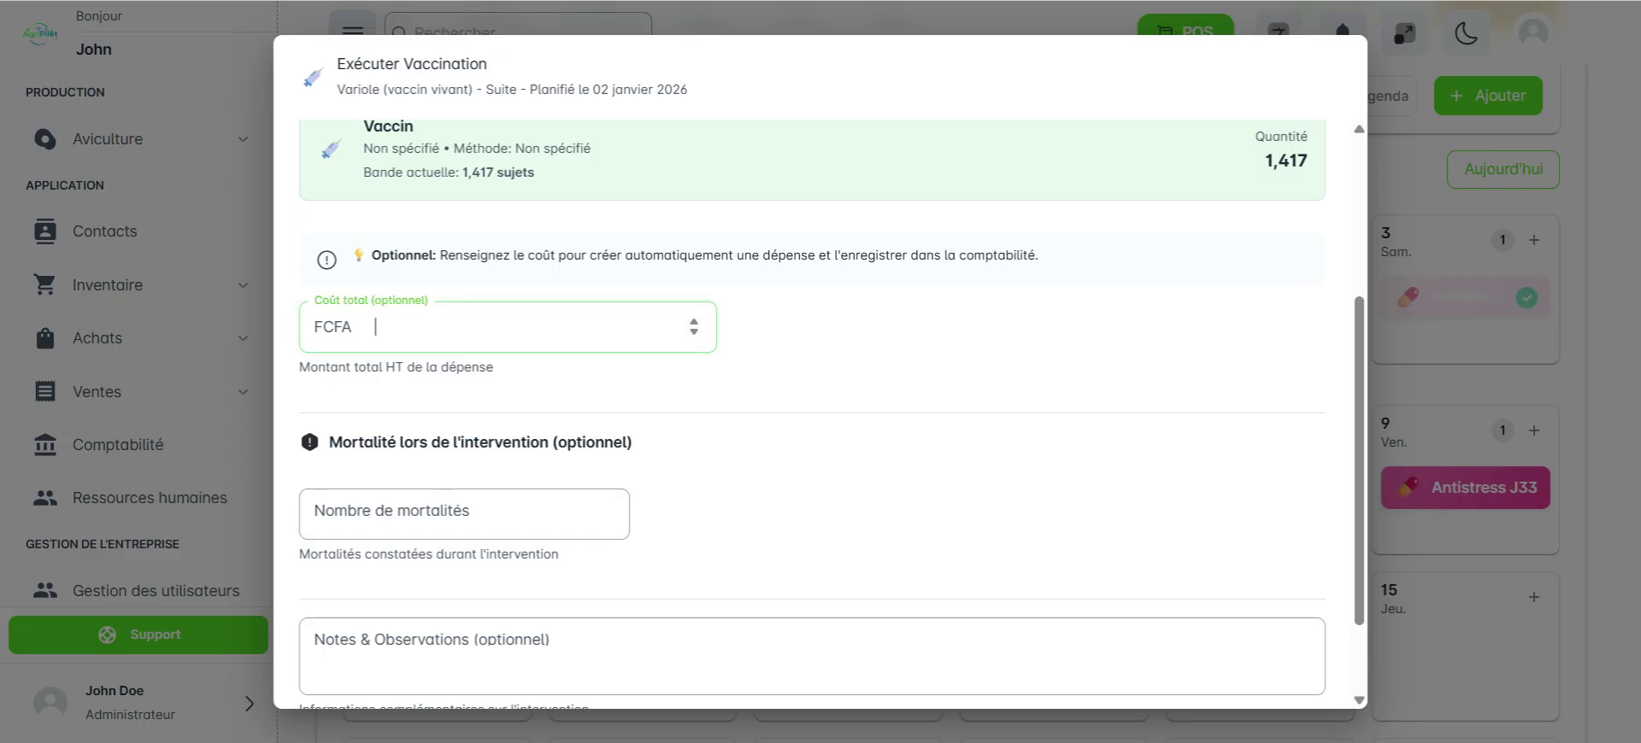
text(5000)
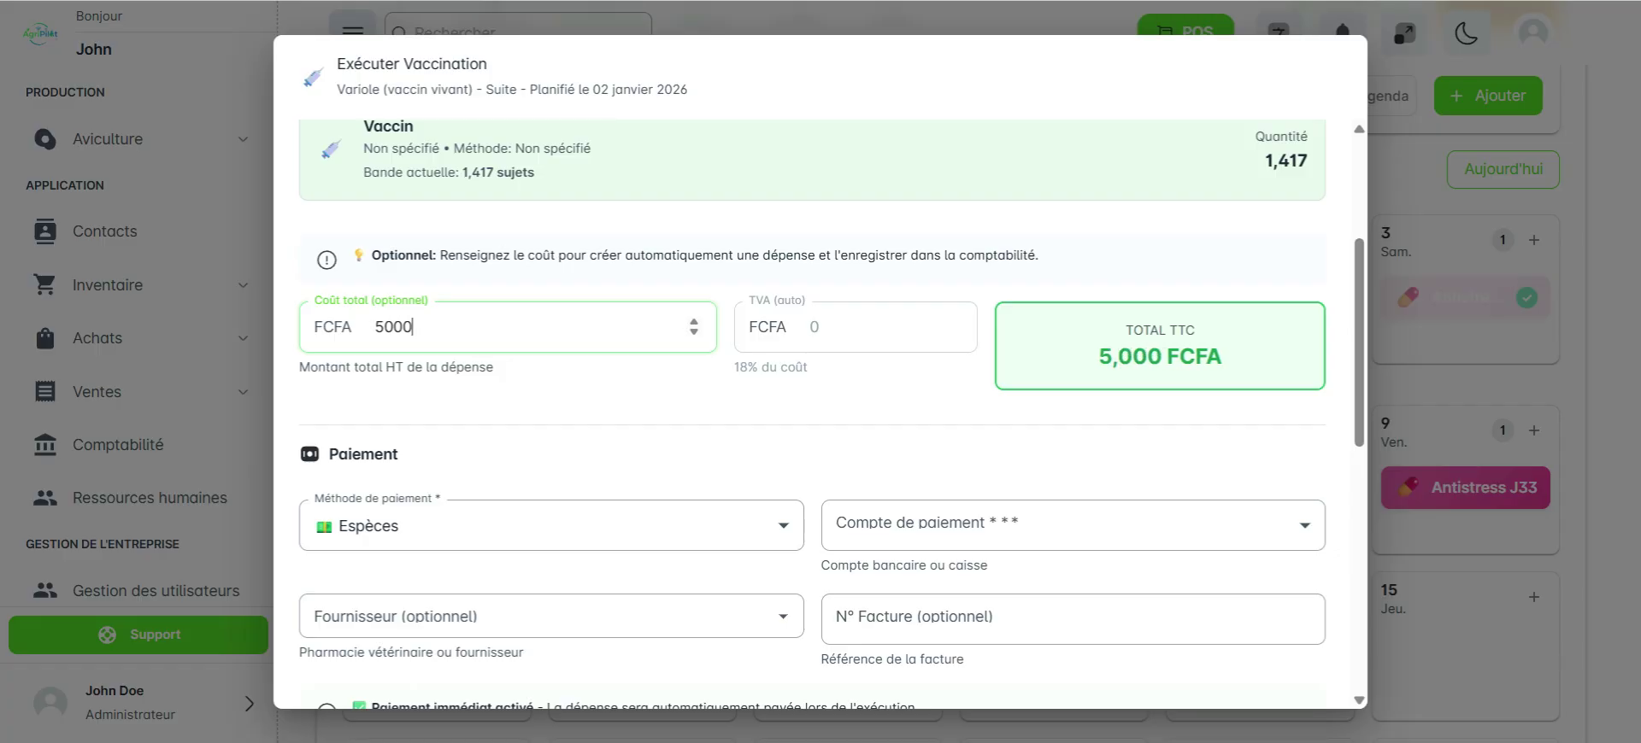
click(1073, 526)
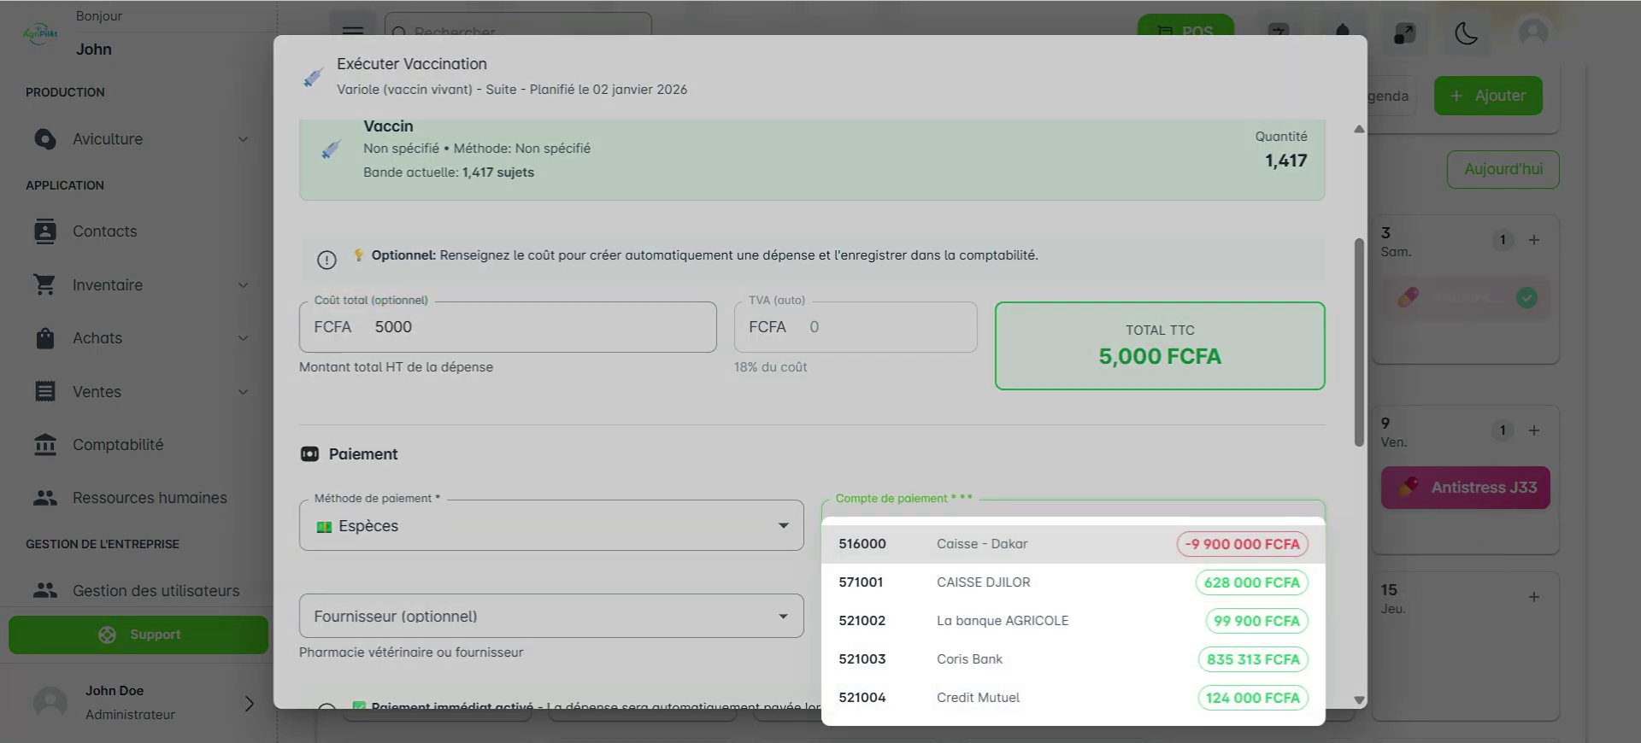
key(Escape)
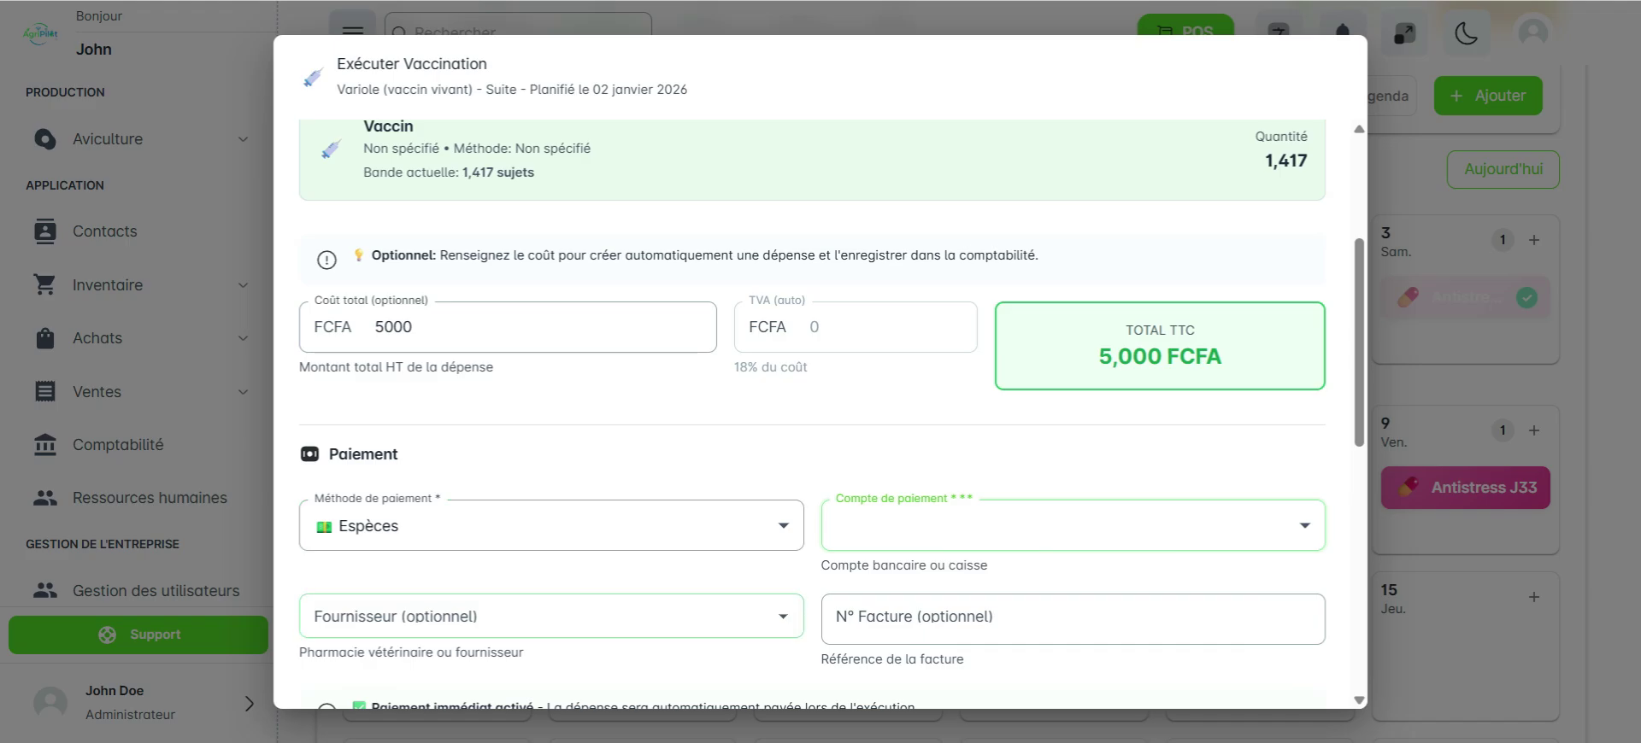
scroll(816, 414, down, 5)
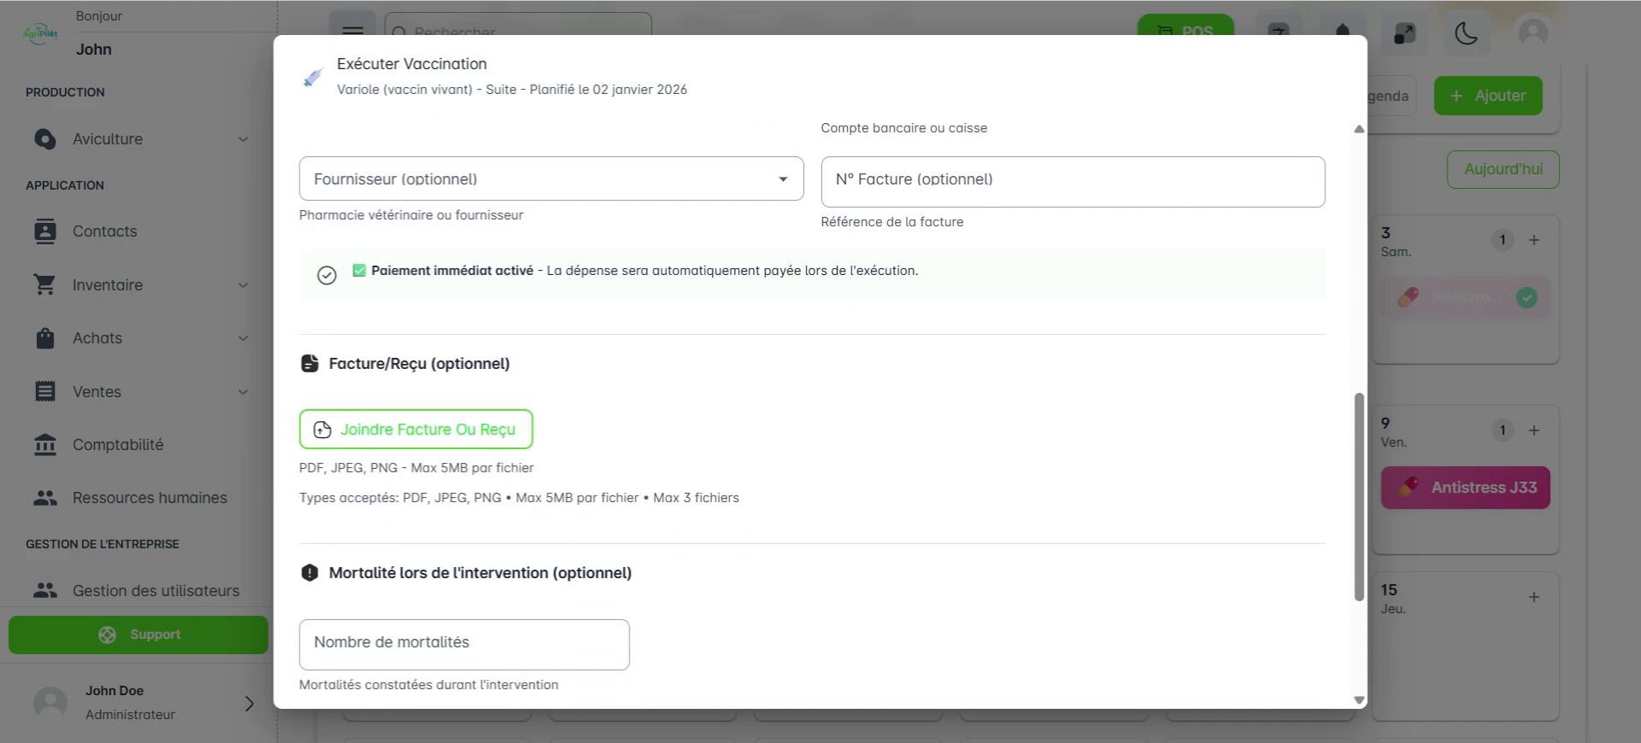
scroll(816, 414, down, 3)
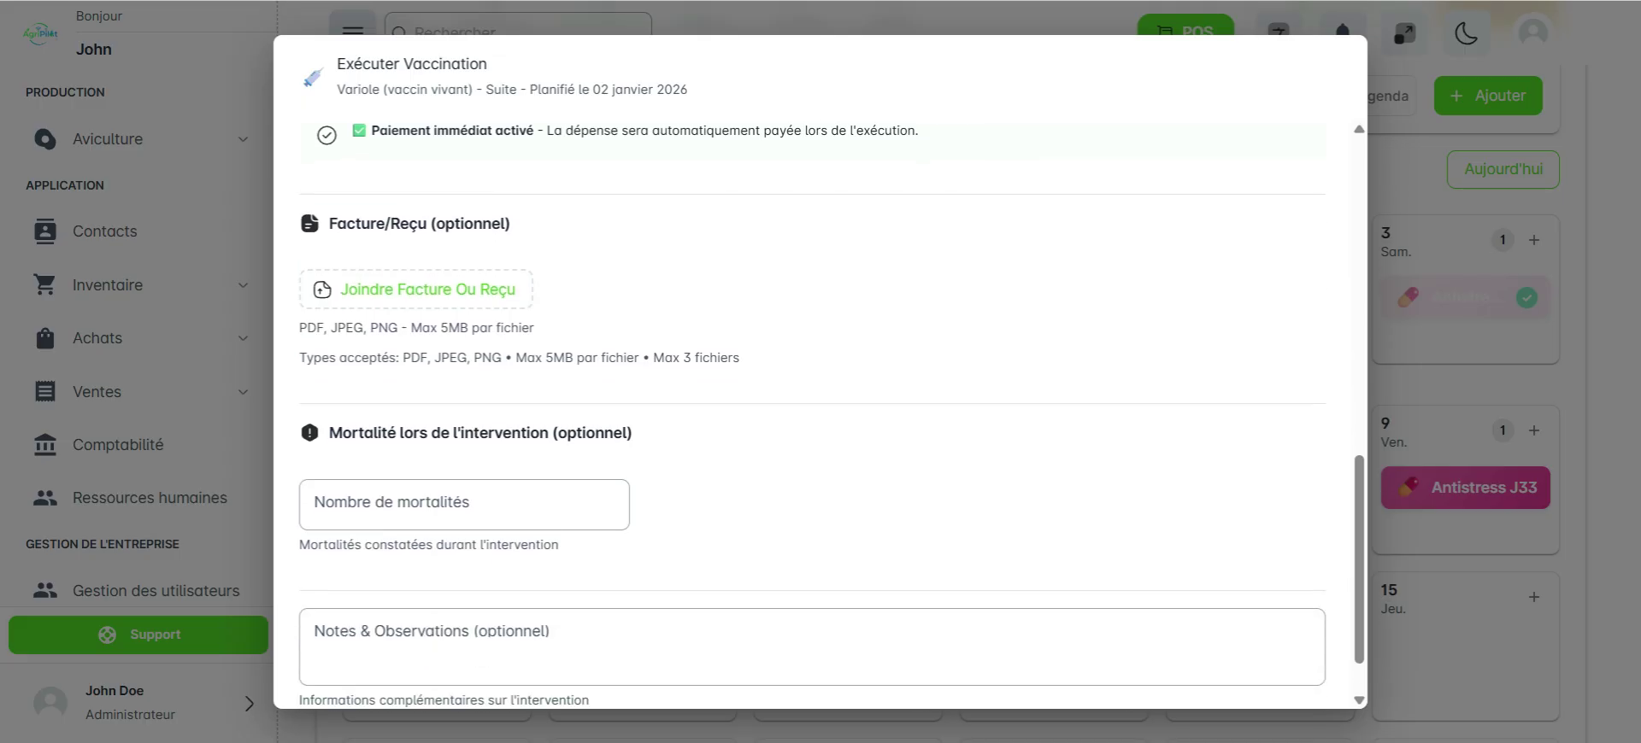
scroll(816, 415, up, 10)
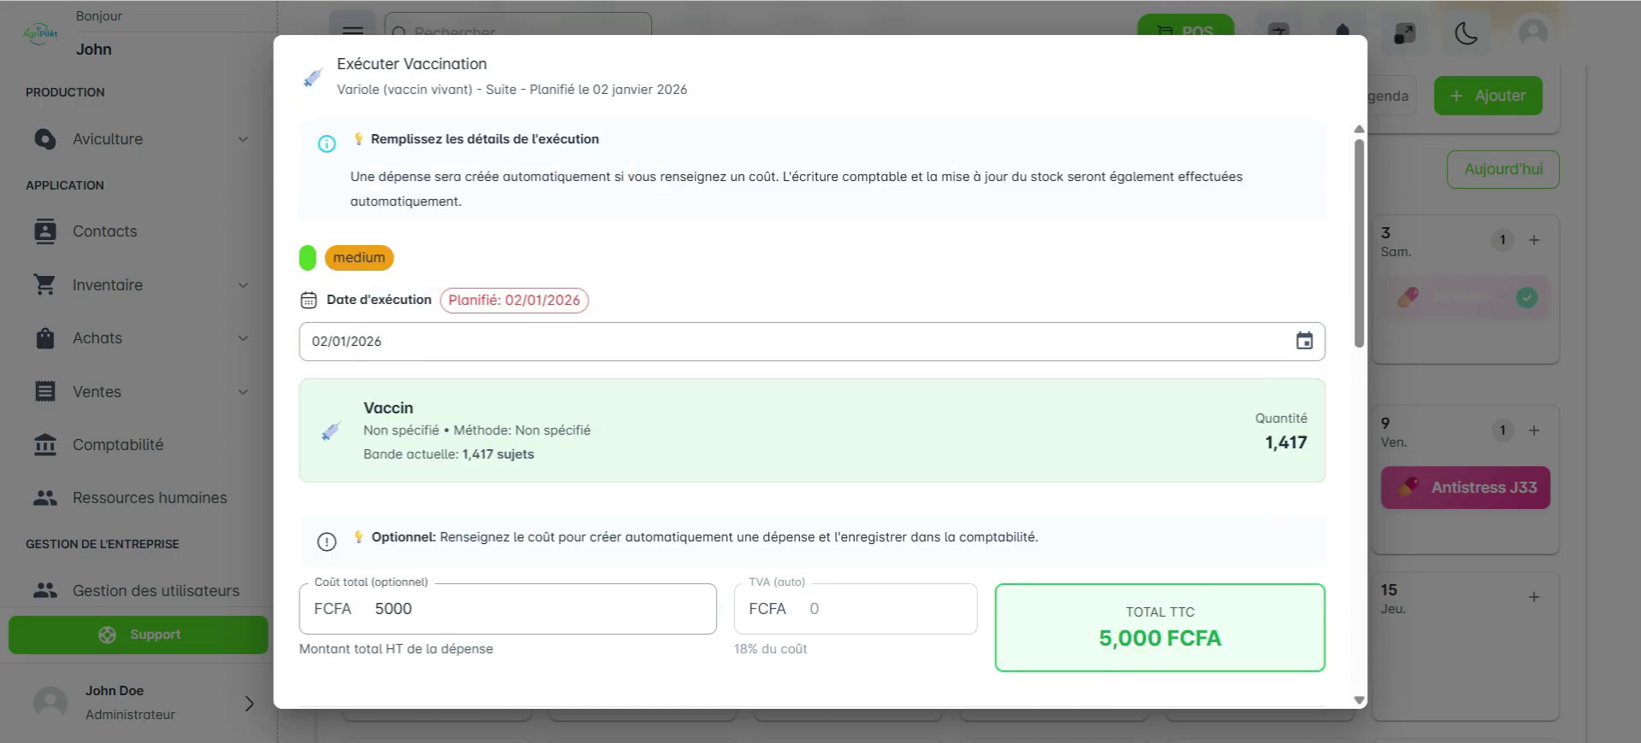
Clear the vaccination's total cost and execute the event
click(478, 609)
key(BackSpace)
key(BackSpace)
key(BackSpace)
key(BackSpace)
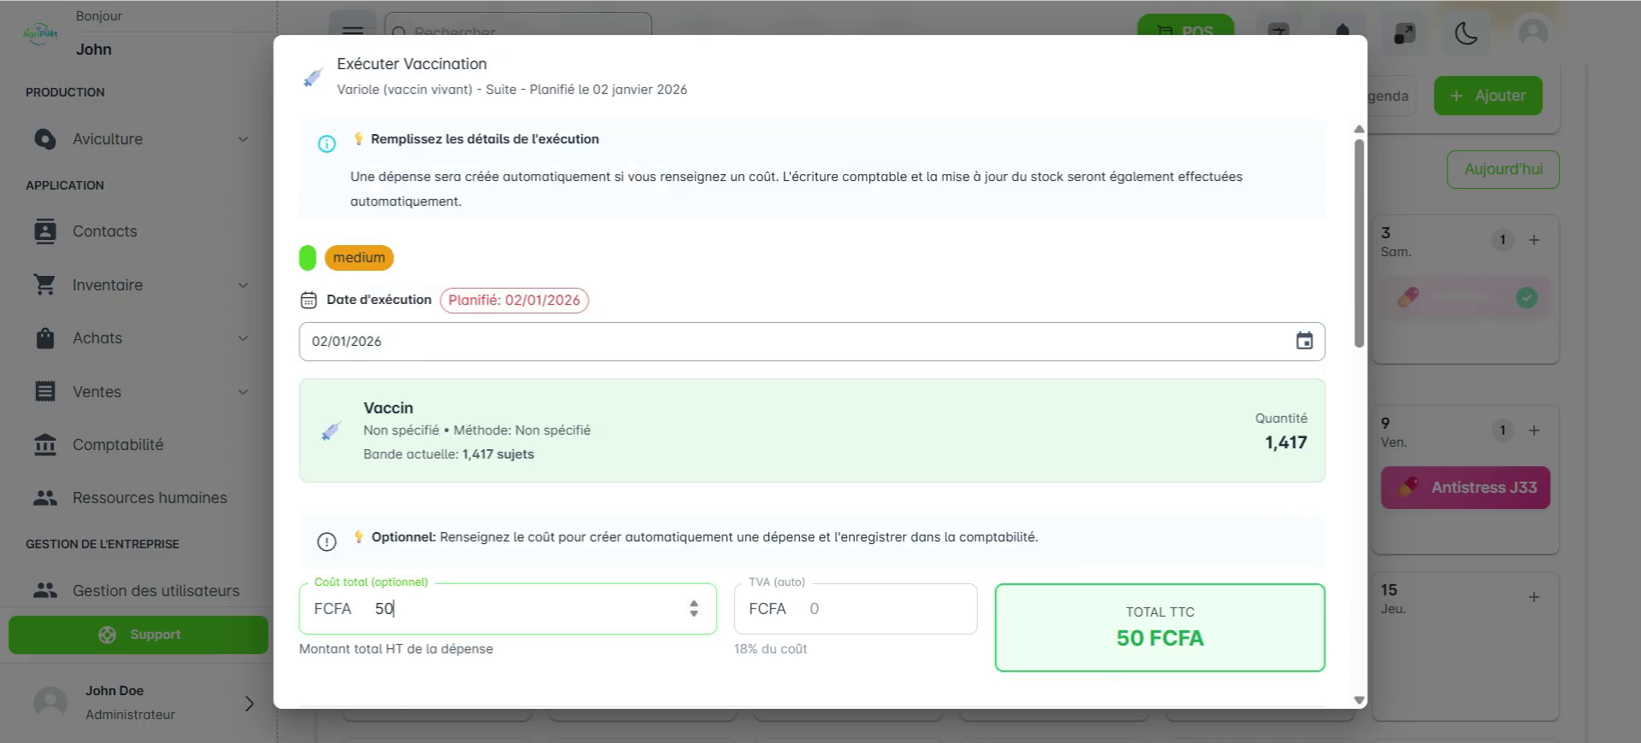
scroll(812, 538, down, 5)
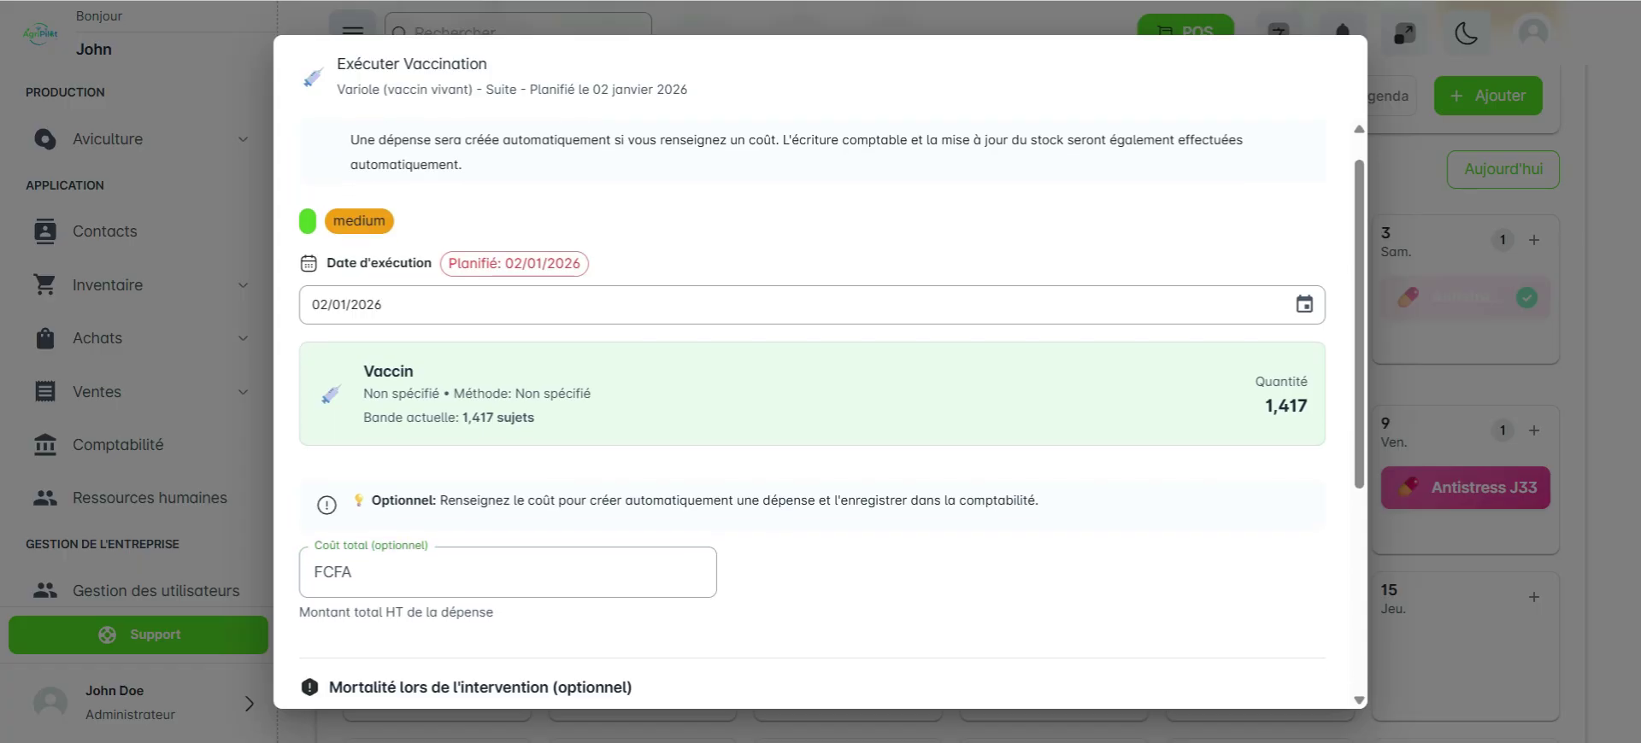
click(1229, 659)
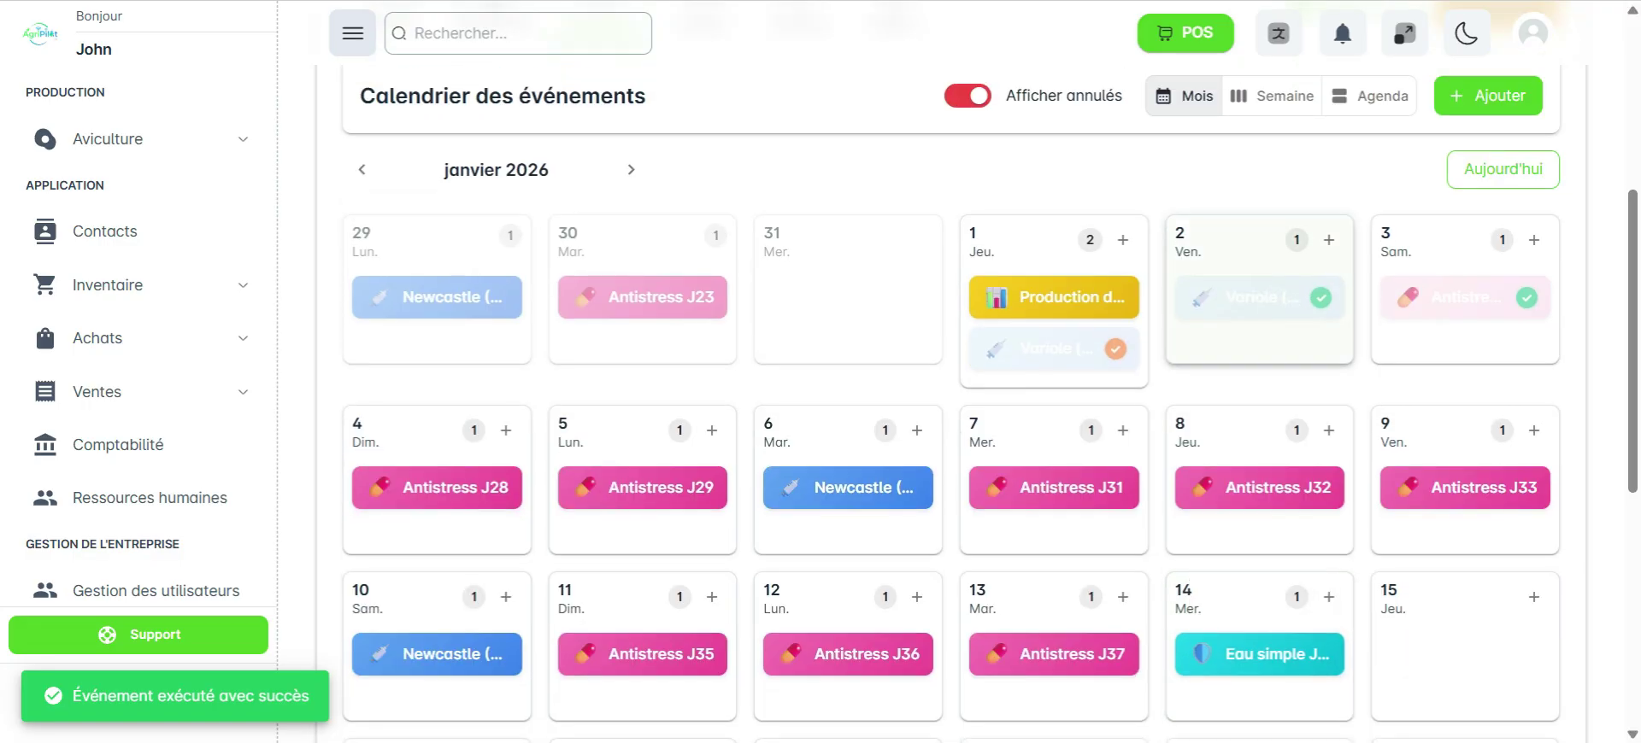
mouse_move(1261, 296)
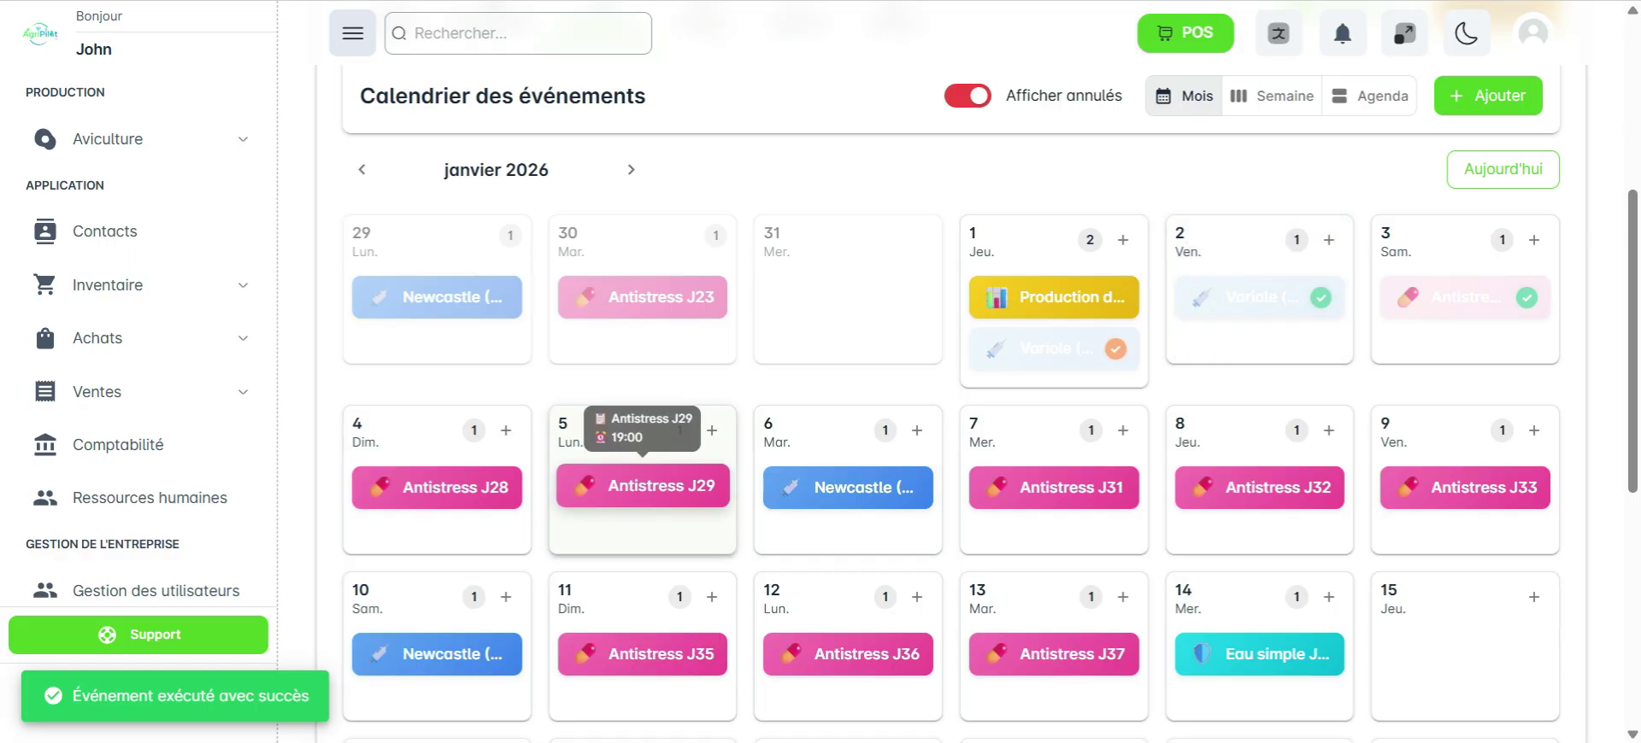
Start a new event on 5 January with the type Enregistrement Quotidien and review its form
click(711, 430)
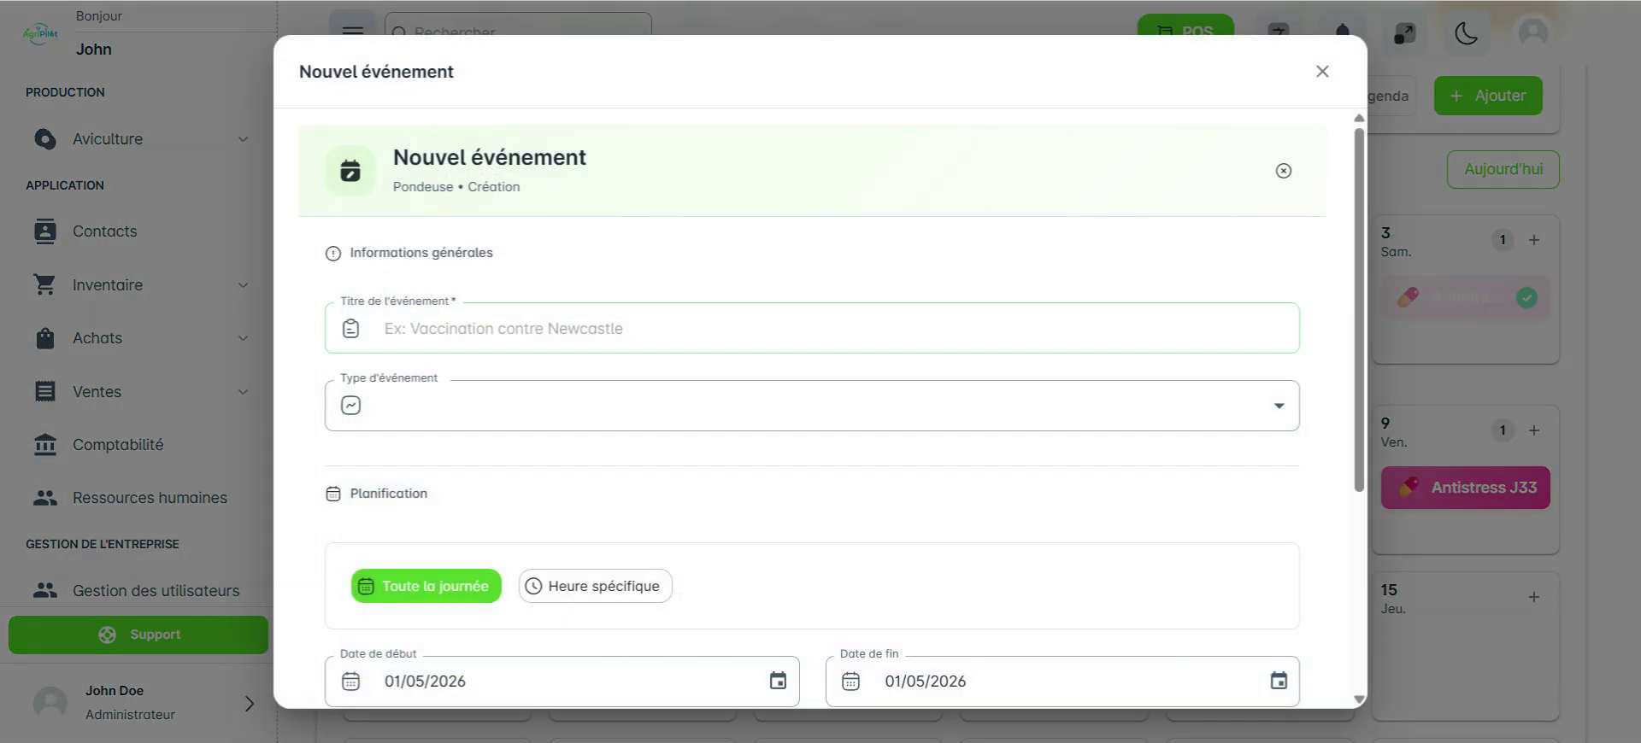
click(342, 405)
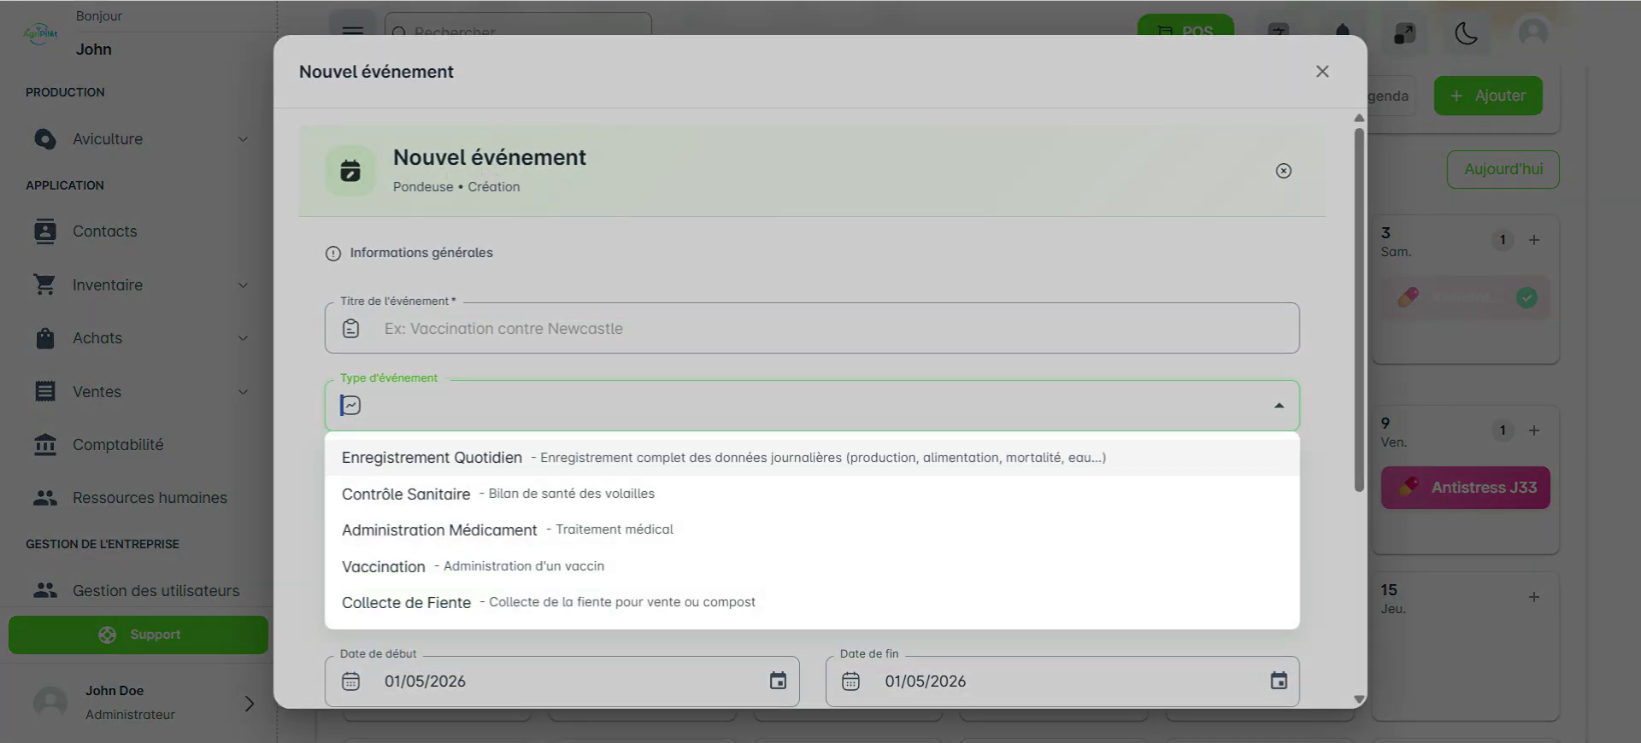
click(500, 457)
scroll(811, 410, down, 10)
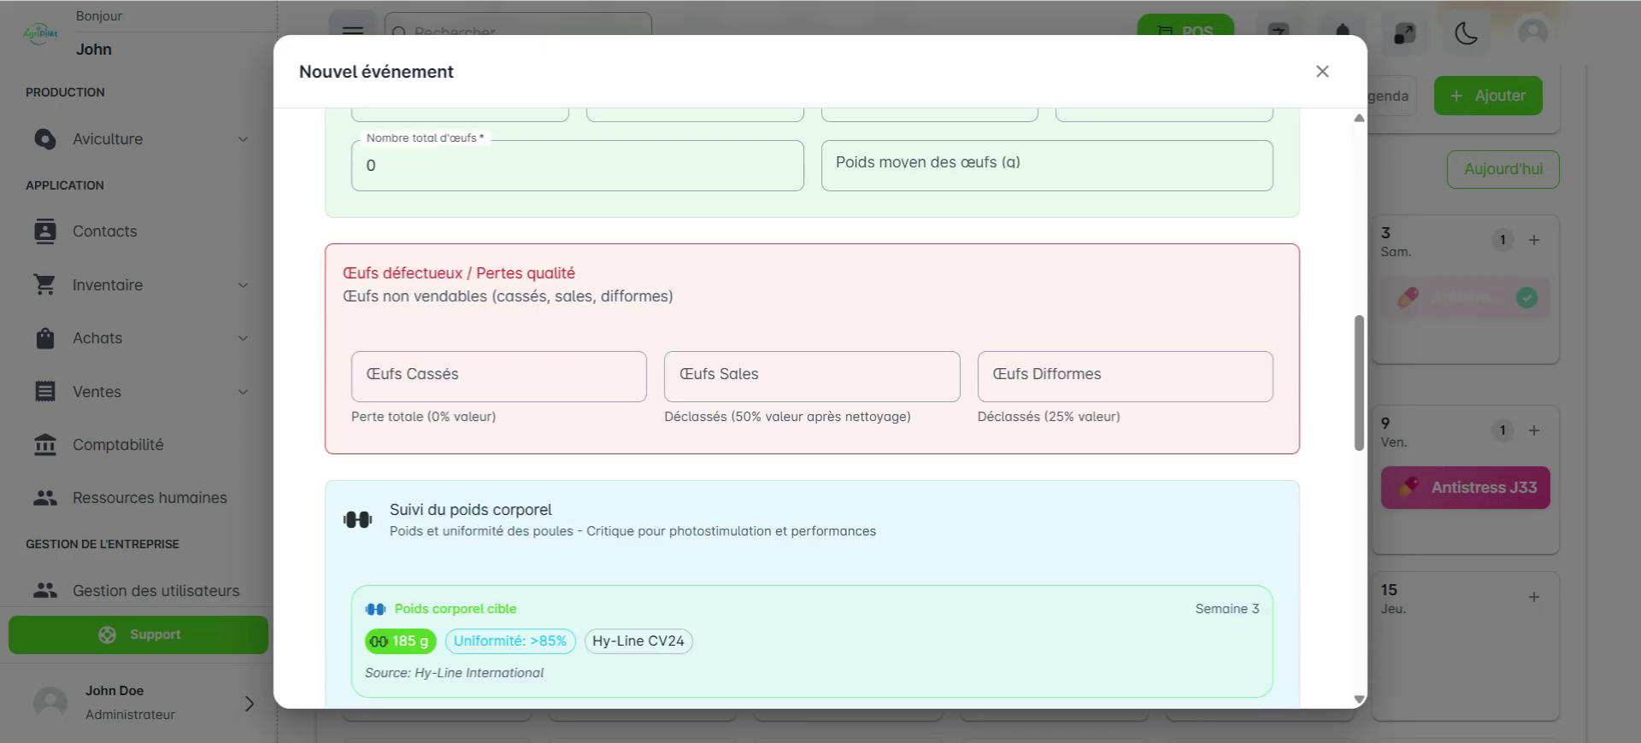
scroll(812, 410, down, 1)
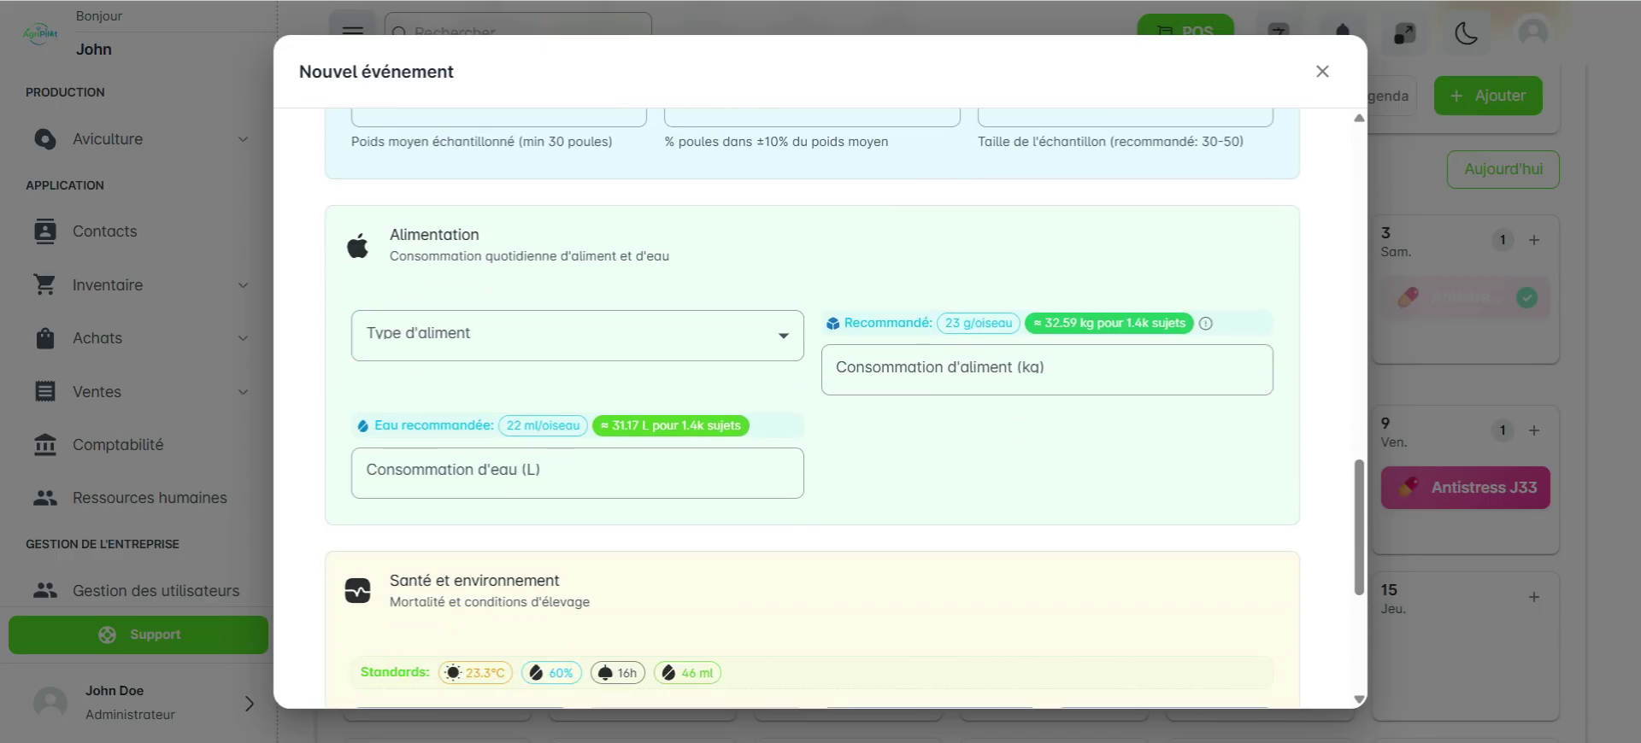
scroll(811, 410, up, 10)
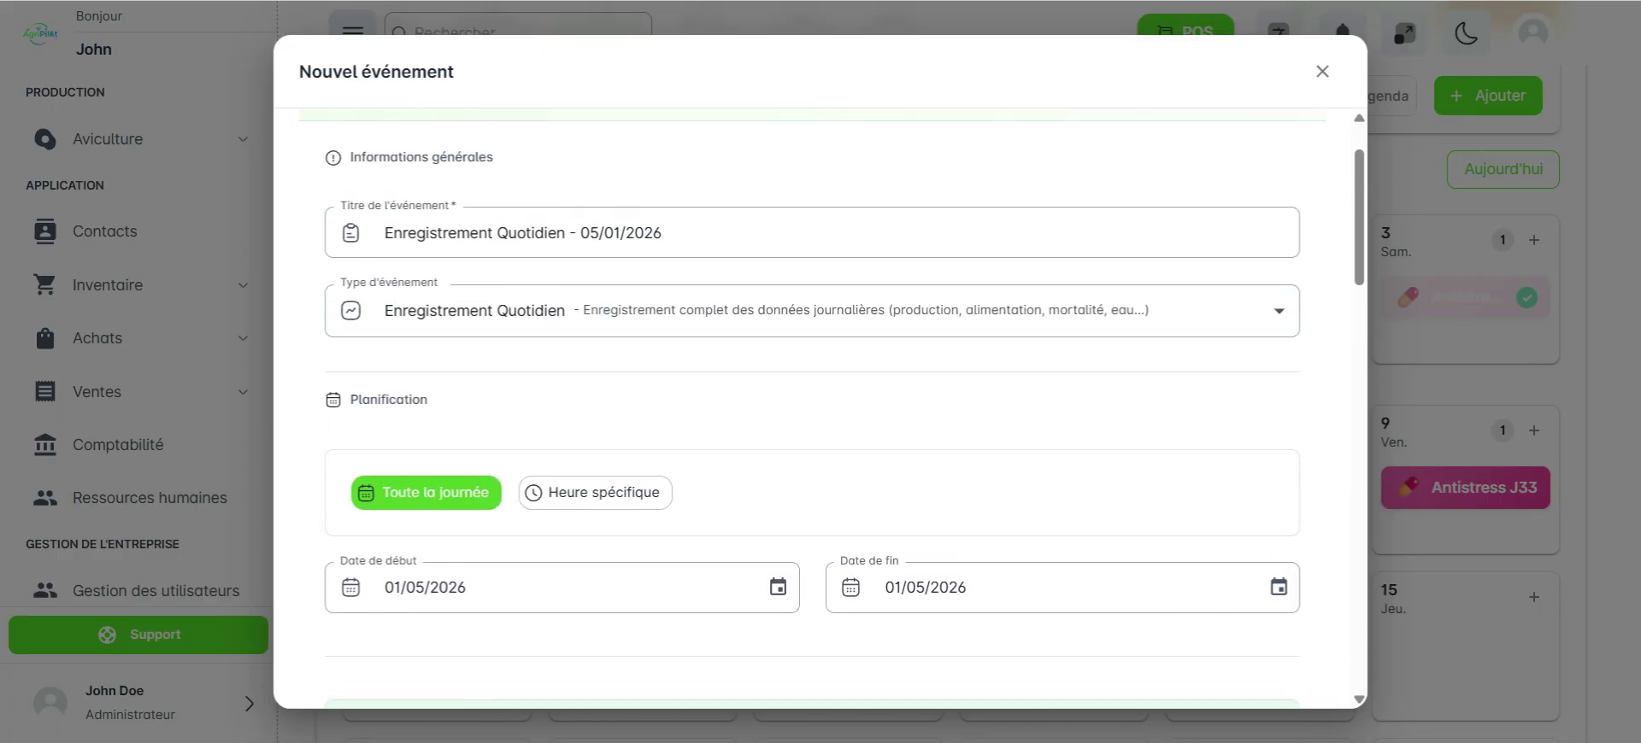
Switch the new 5 January event's type to Collecte de Fiente and go to its collection details
click(812, 310)
click(408, 506)
scroll(812, 410, down, 10)
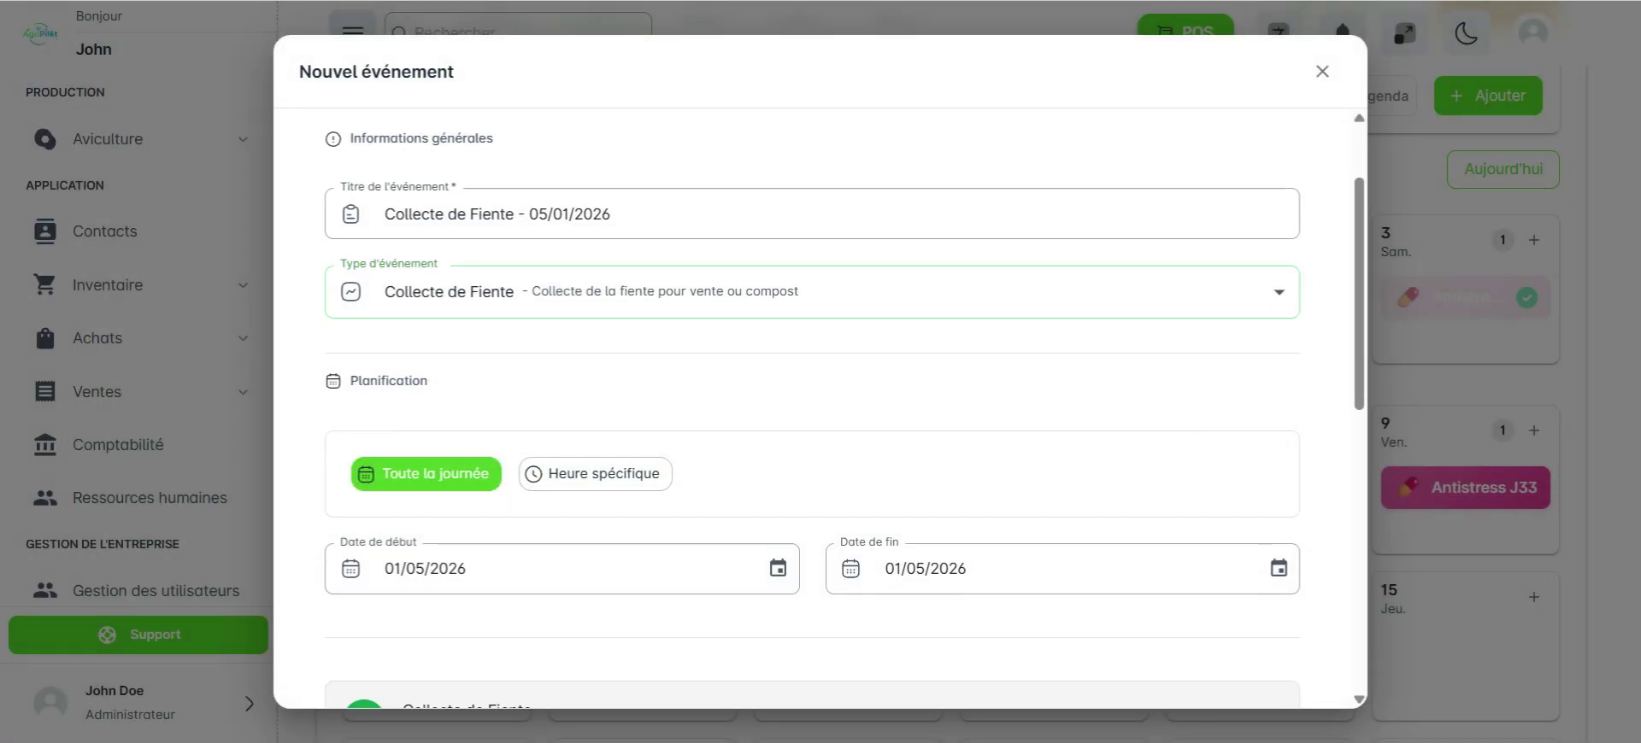
scroll(811, 359, up, 3)
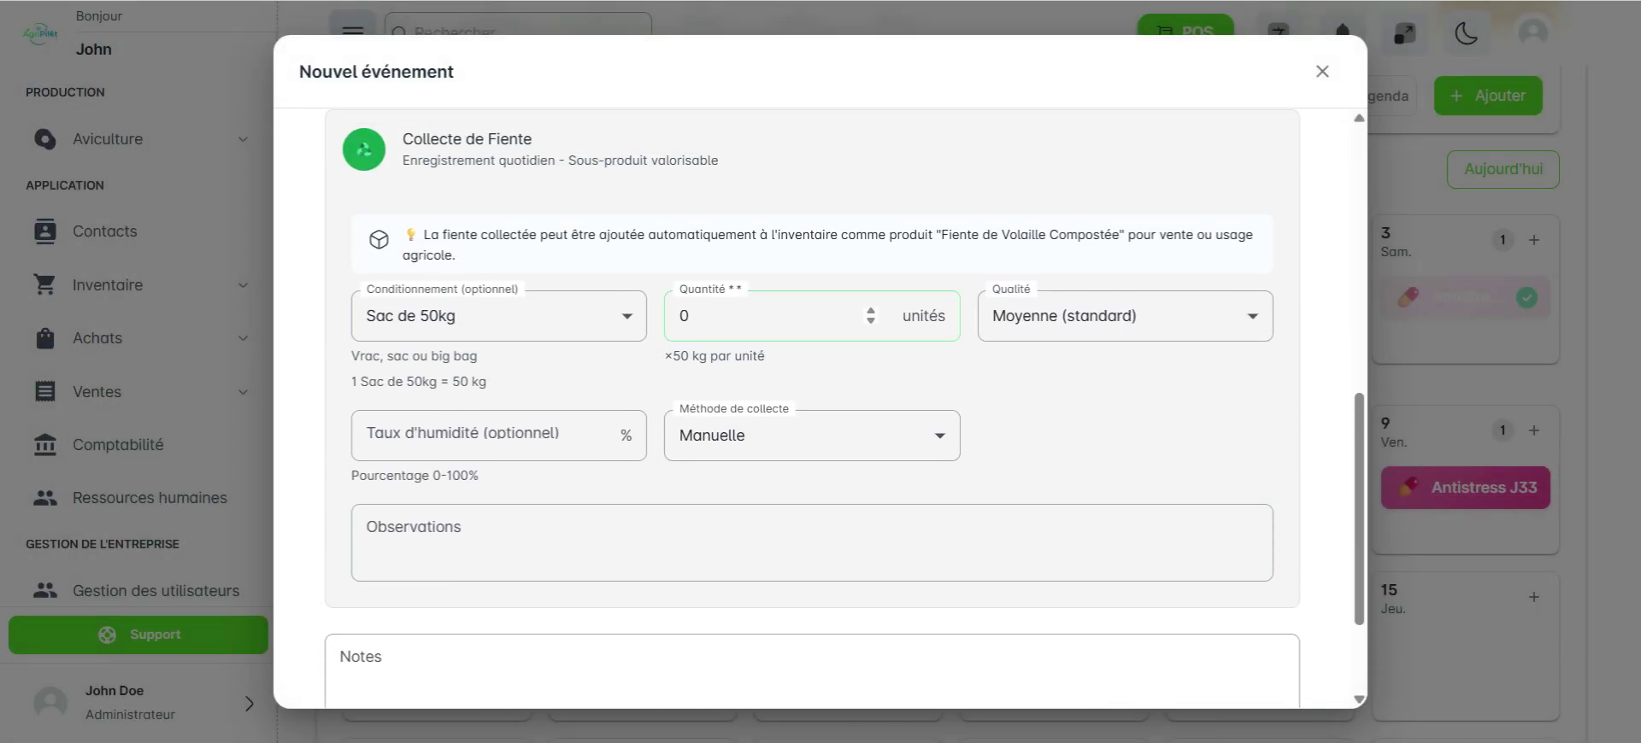
Enter a manure quantity of 20 bags of 50 kg and save the Collecte de Fiente event
click(765, 315)
text(20)
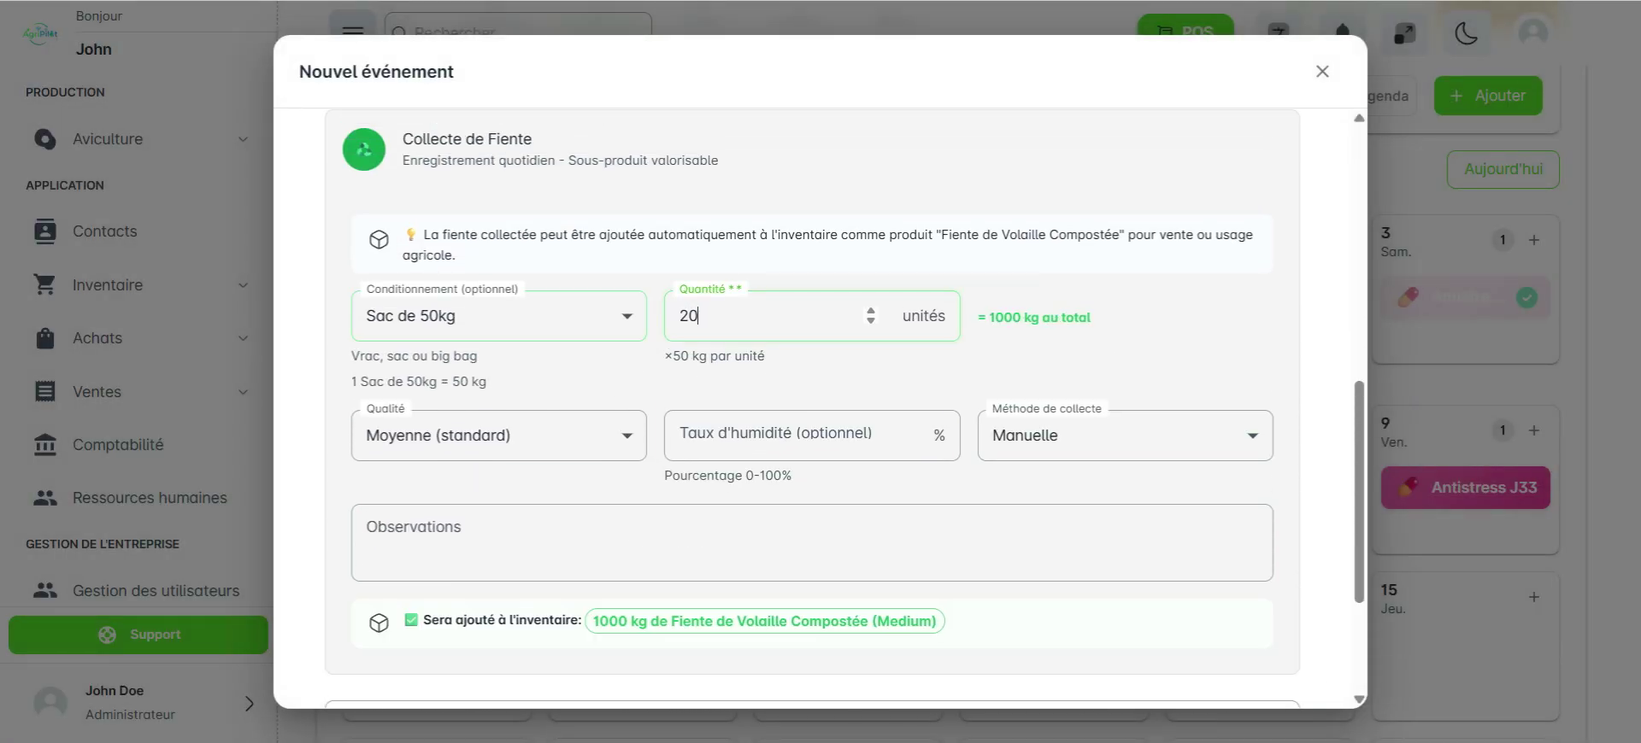
key(Tab)
key(Tab)
key(Tab)
key(Tab)
key(Tab)
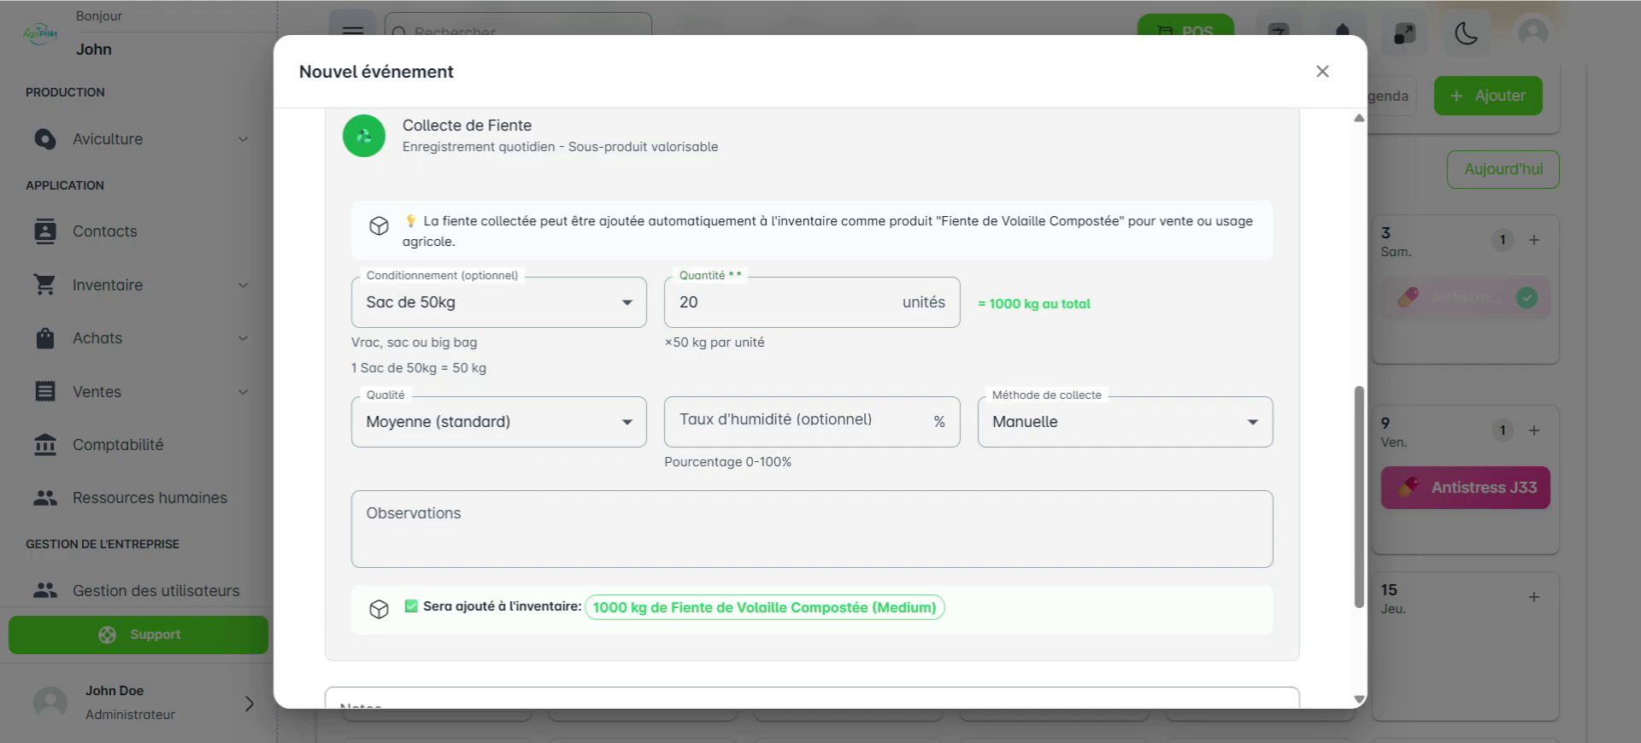
key(Tab)
key(Tab)
key(Return)
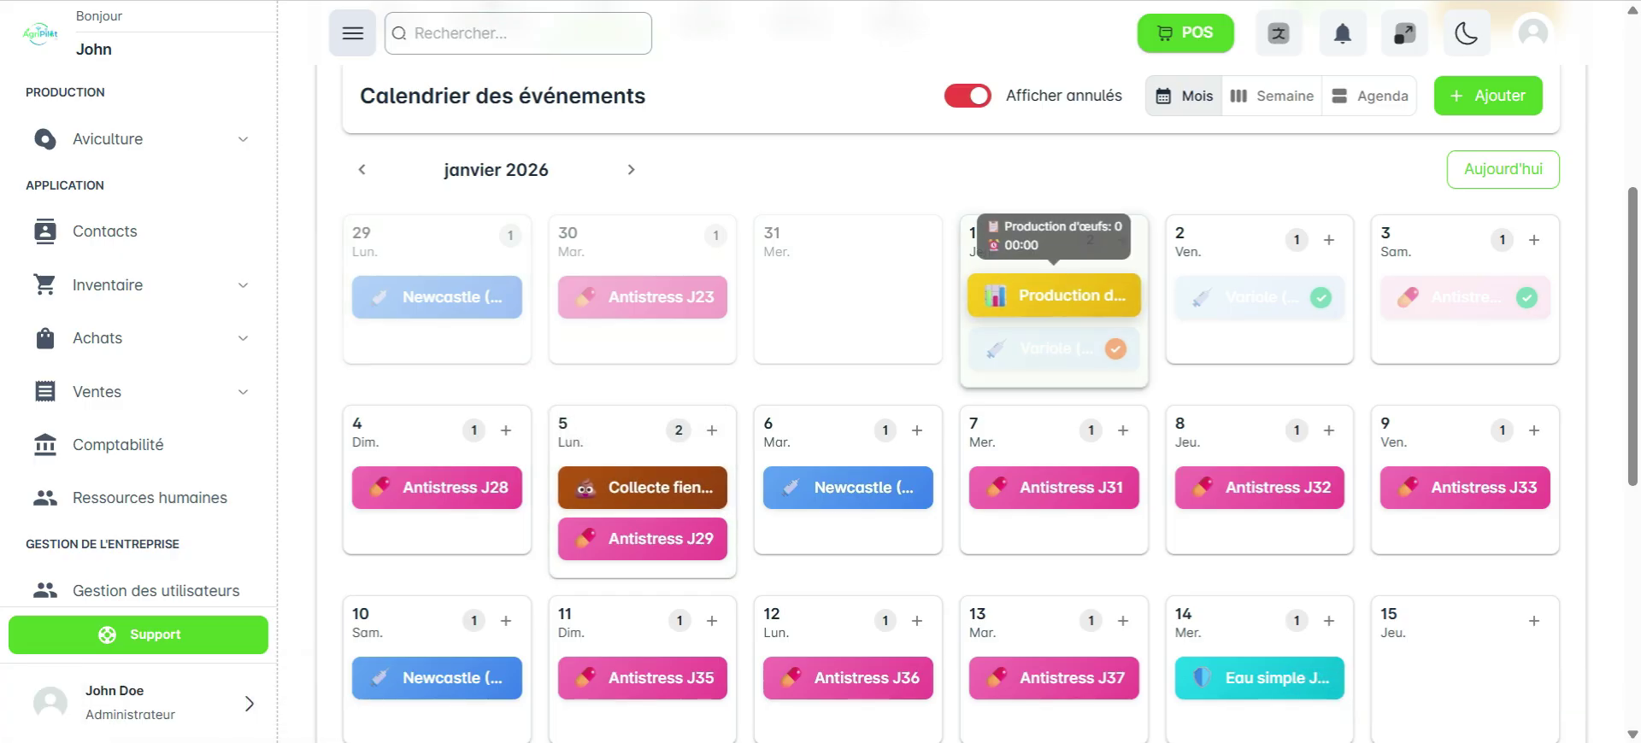
Open the inventory products and review the stock movement history of the Aliment Pondeuses - Demarage Miette variant
click(107, 284)
click(112, 340)
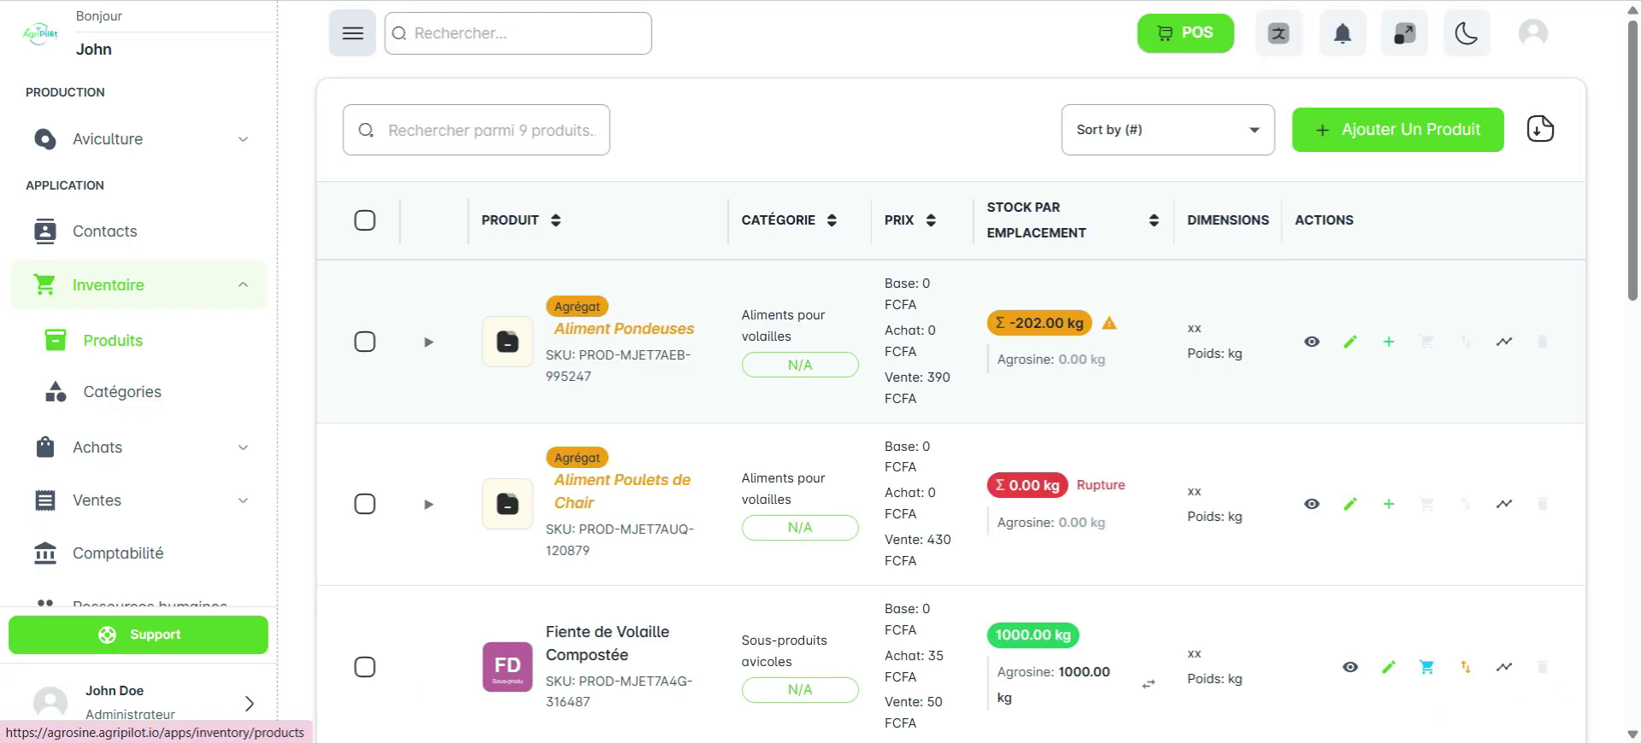
click(429, 342)
scroll(429, 346, down, 3)
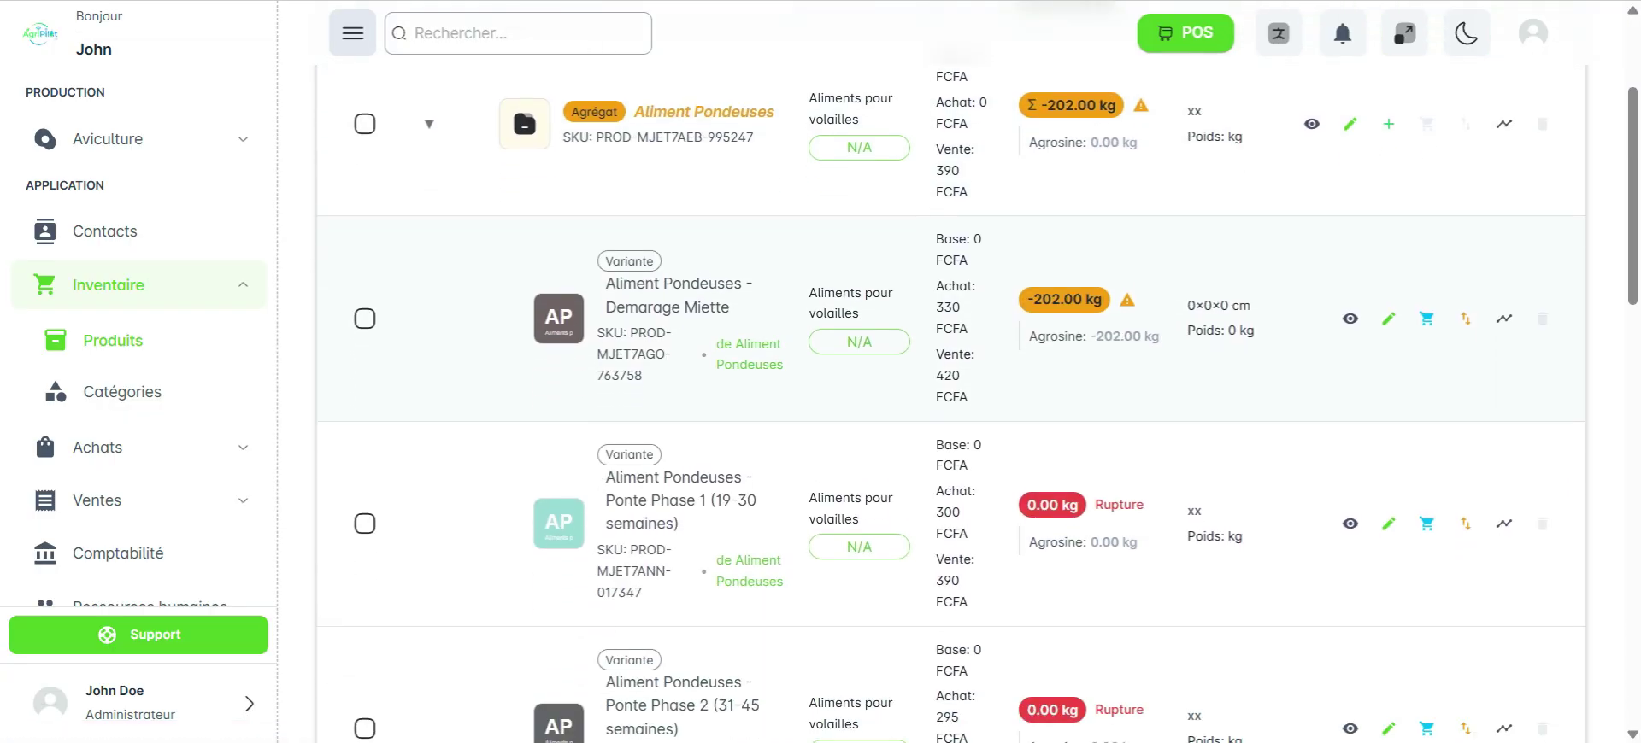
click(1426, 319)
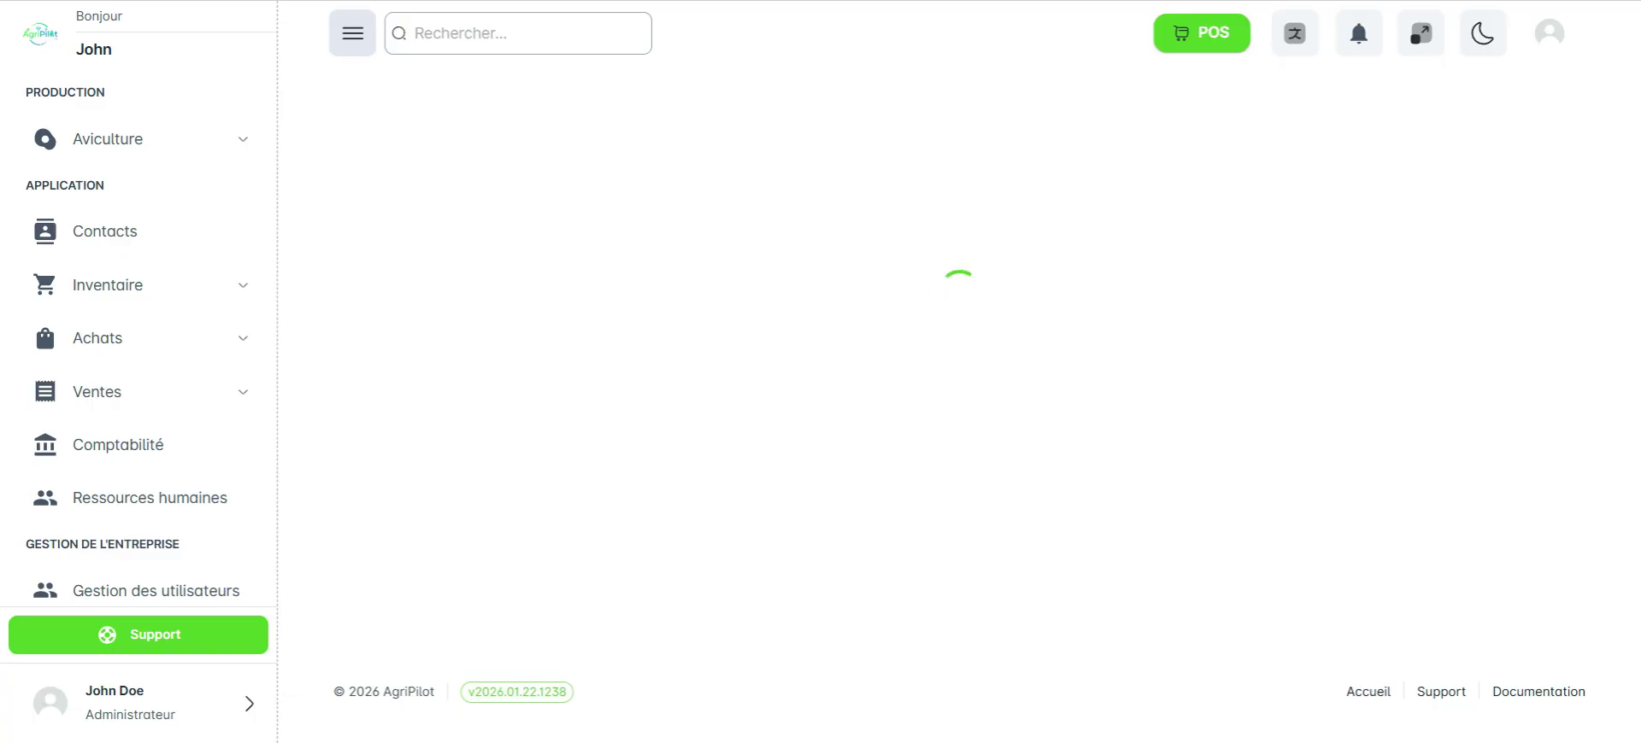
scroll(950, 427, down, 3)
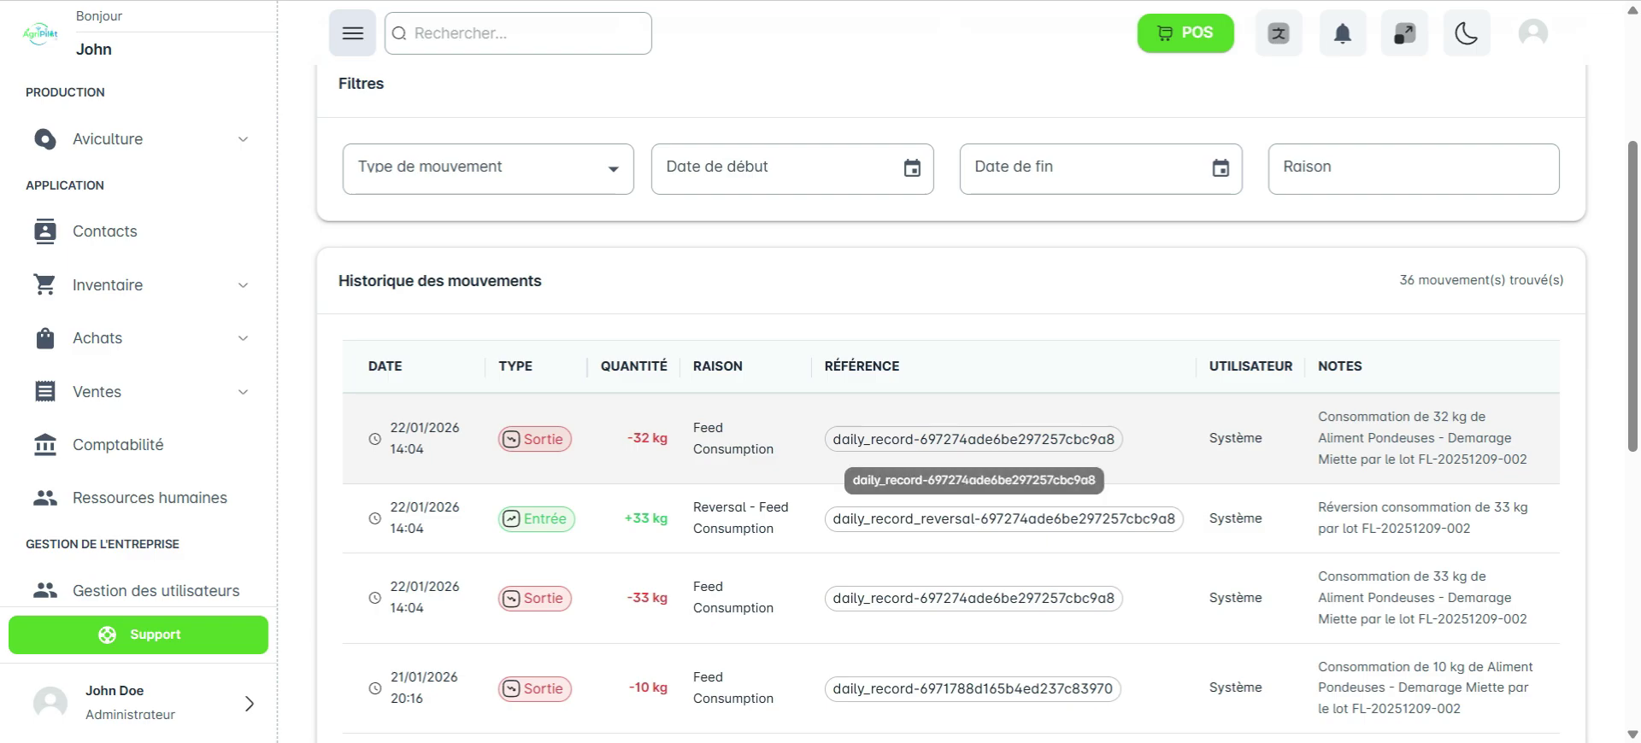
scroll(949, 513, up, 3)
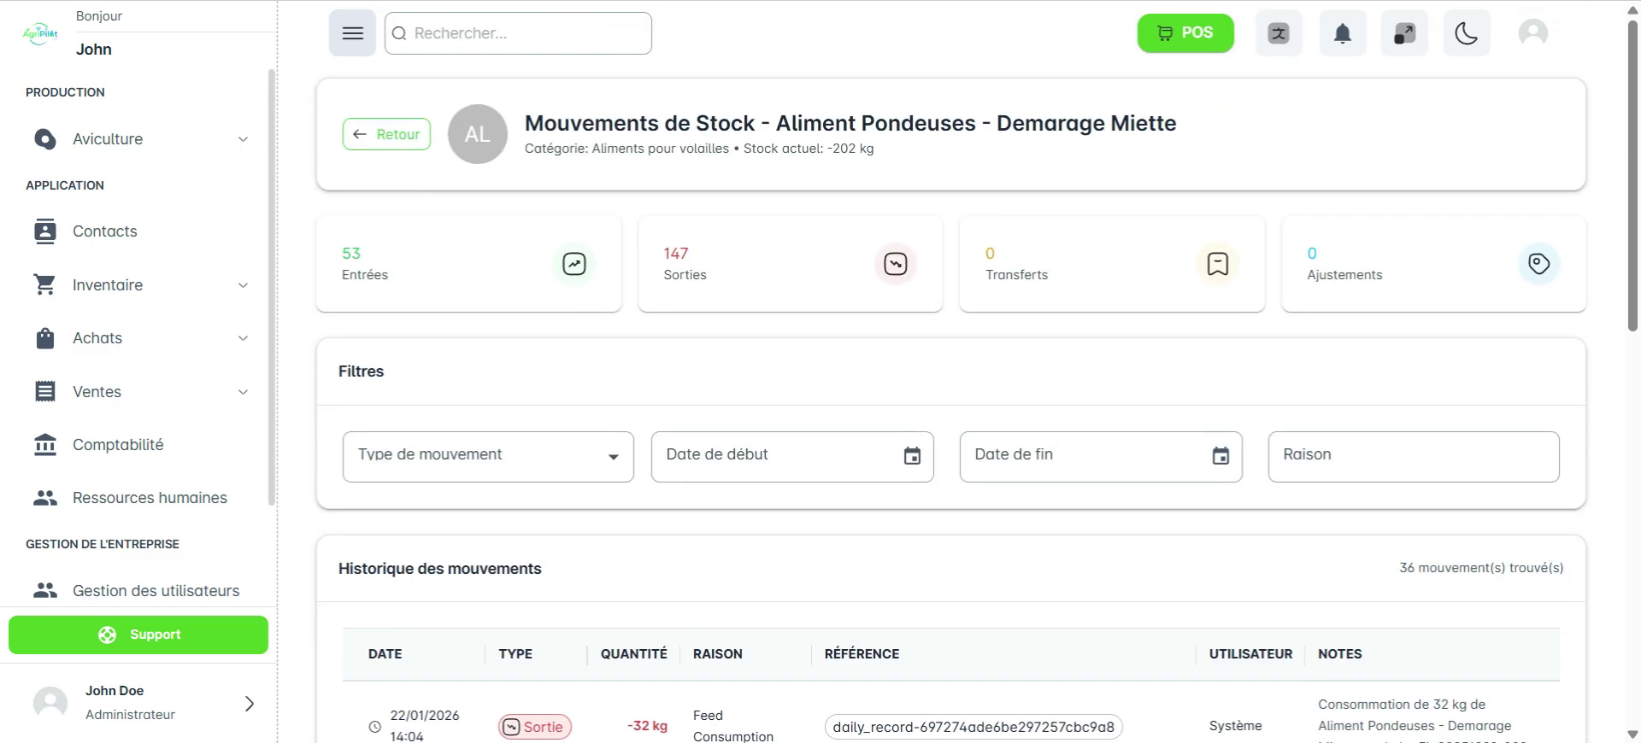
Return to the product list and examine the stock levels of all products, including manure, poultry and eggs
click(386, 134)
scroll(948, 402, down, 10)
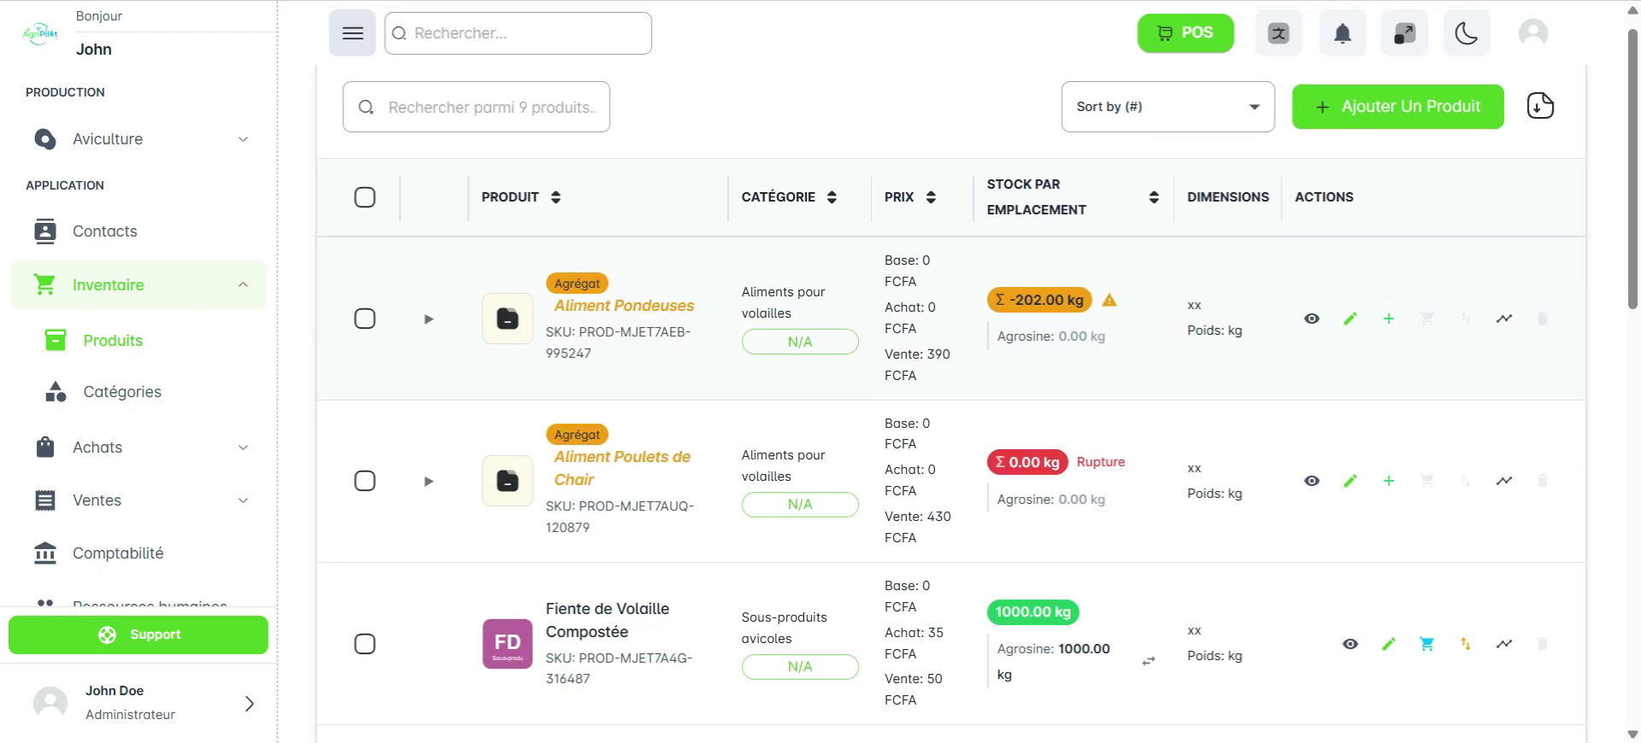
scroll(949, 402, up, 1)
scroll(949, 401, down, 5)
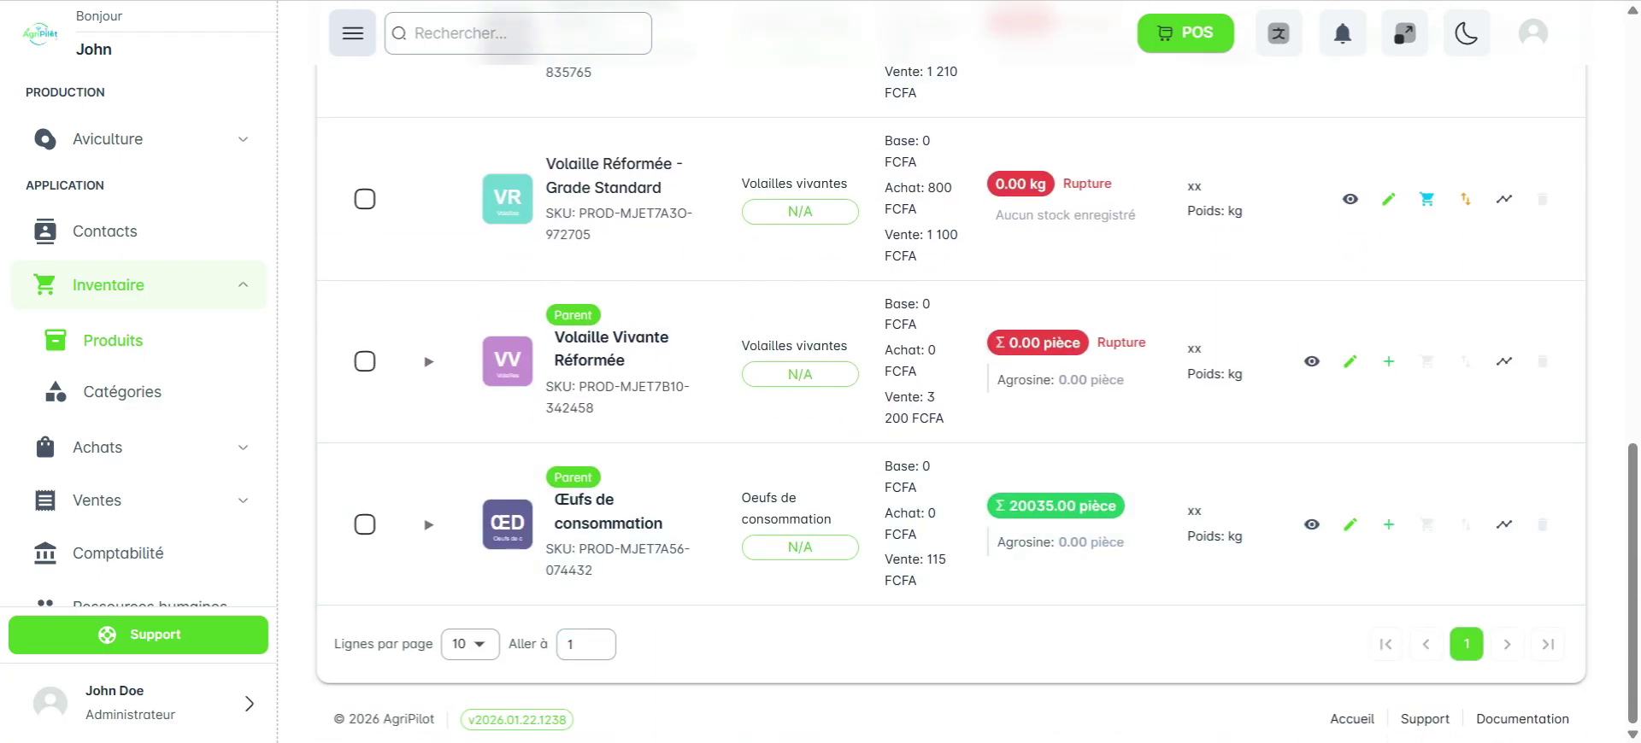
scroll(948, 428, up, 5)
scroll(948, 401, up, 3)
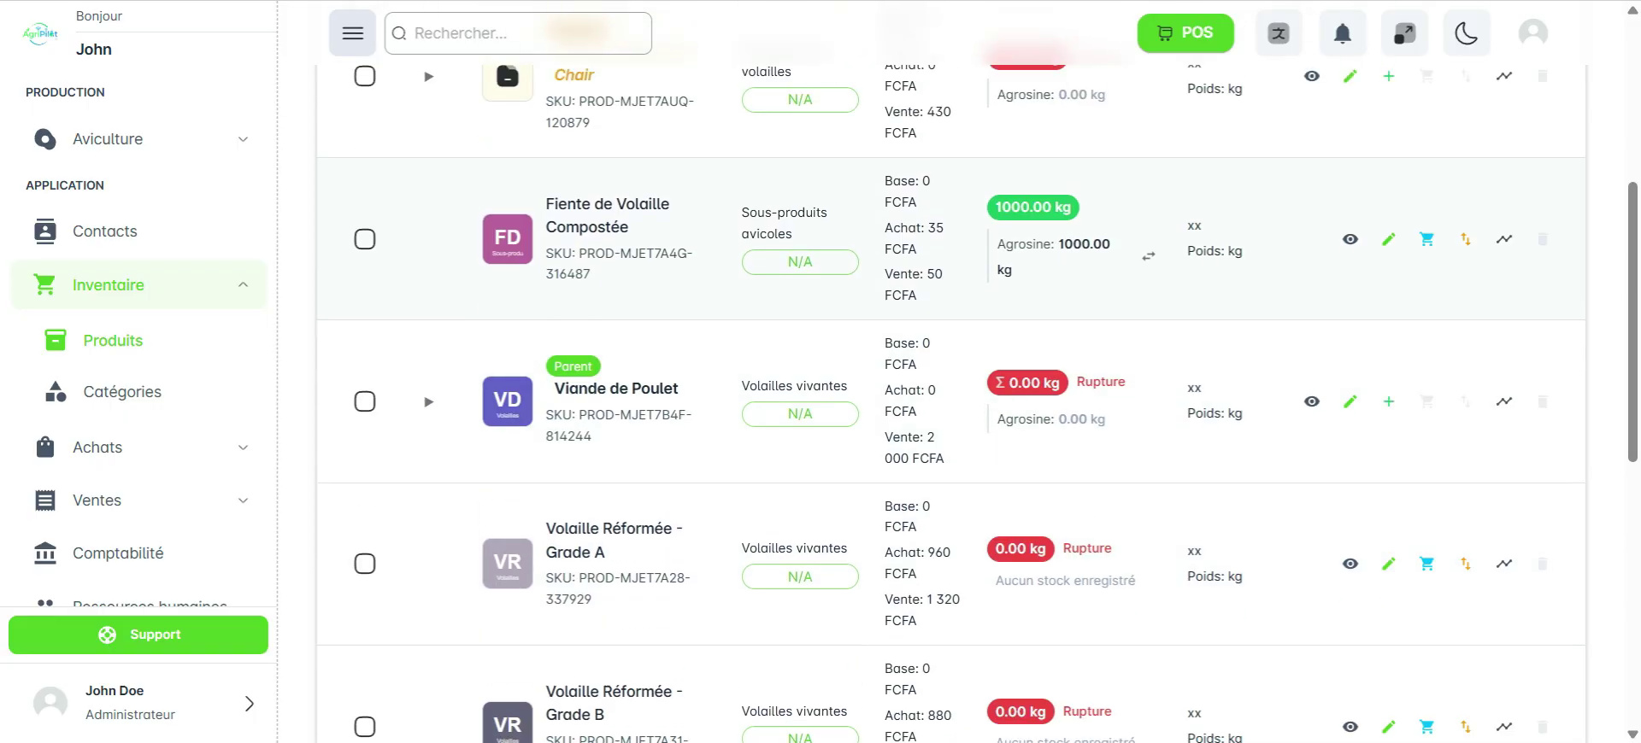
scroll(948, 402, down, 5)
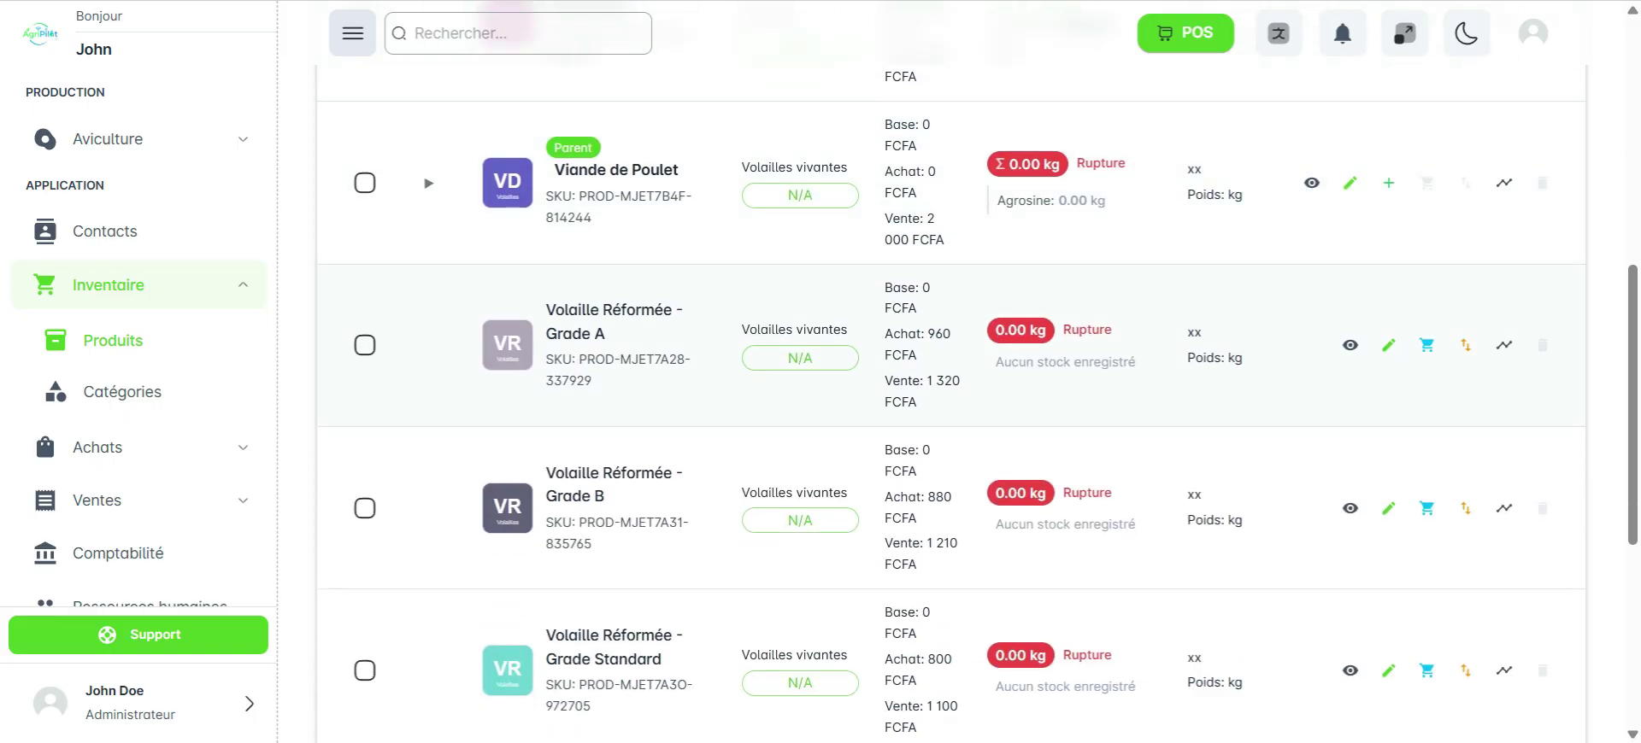
scroll(948, 402, down, 4)
scroll(949, 402, down, 1)
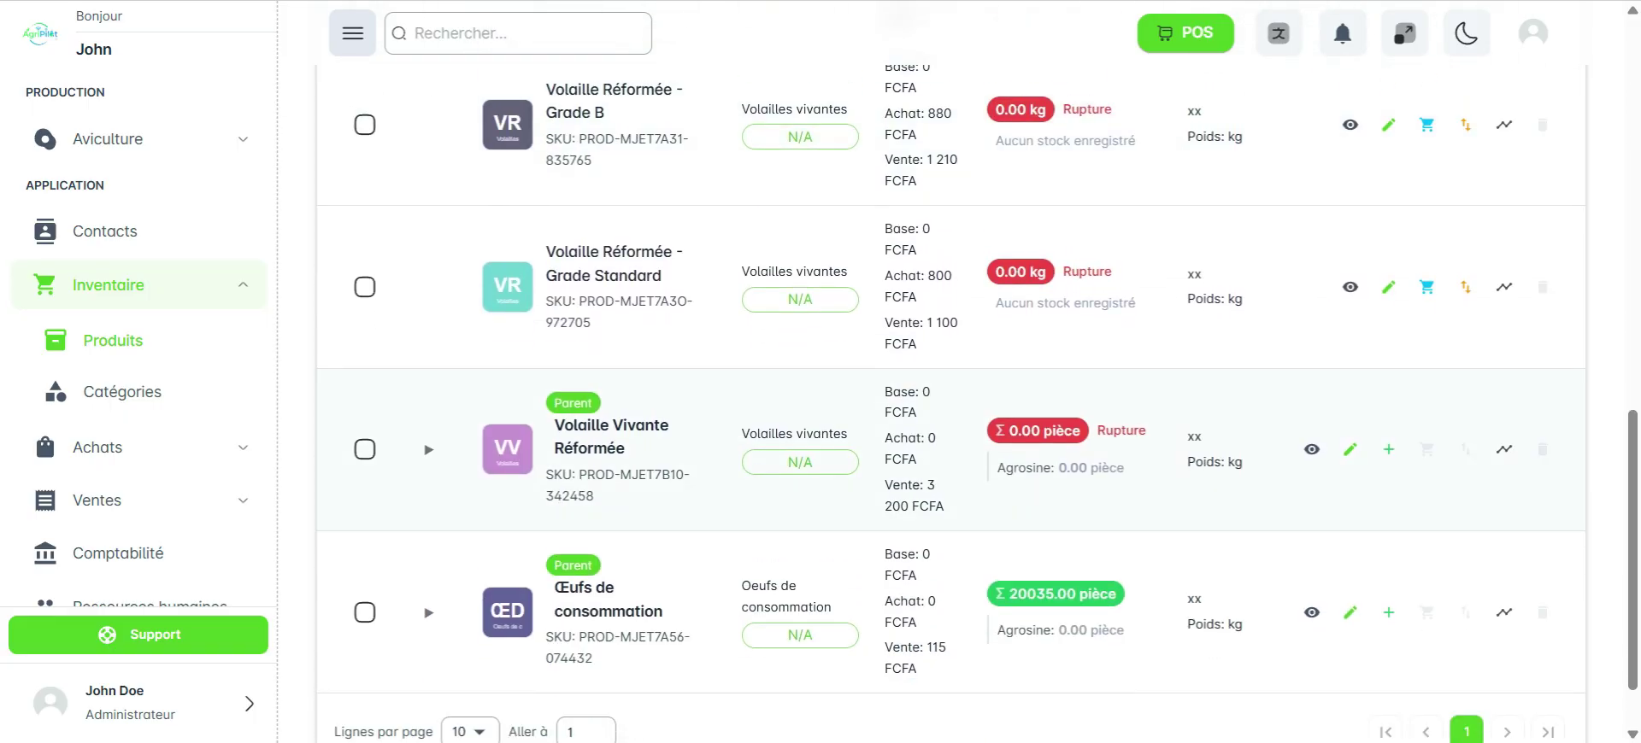
scroll(948, 478, down, 1)
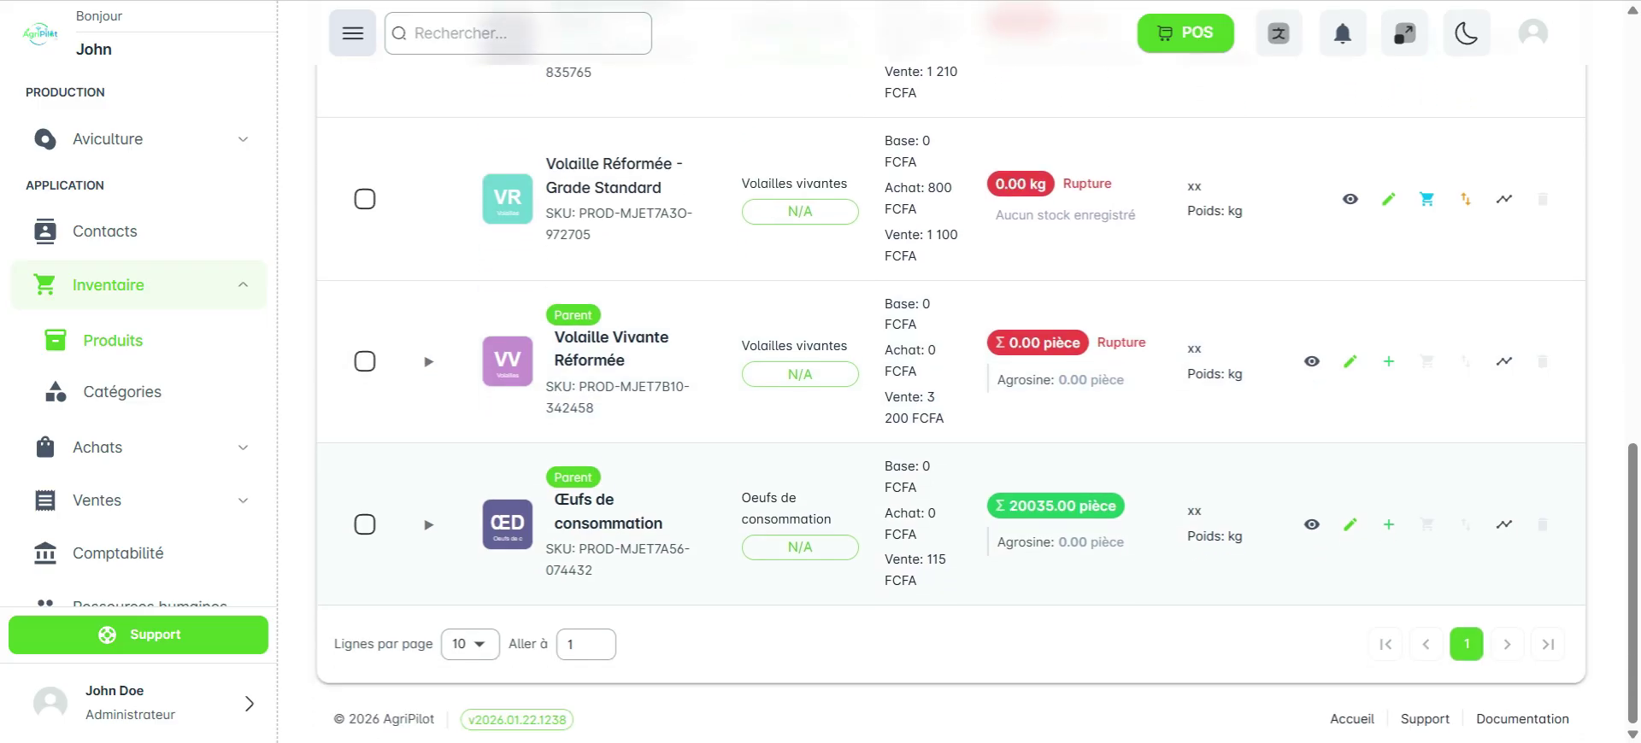
scroll(949, 453, up, 2)
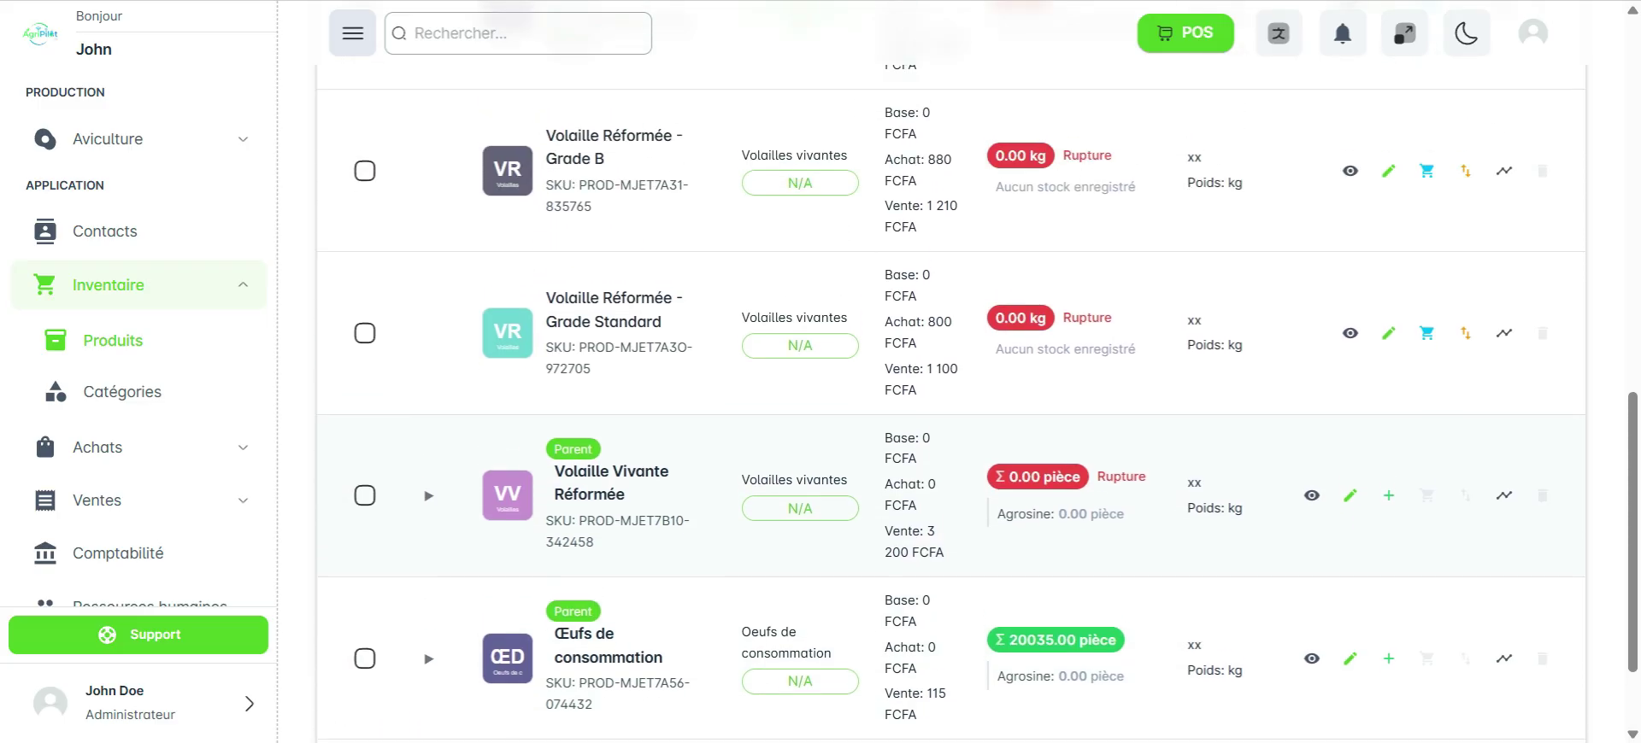
scroll(948, 385, up, 9)
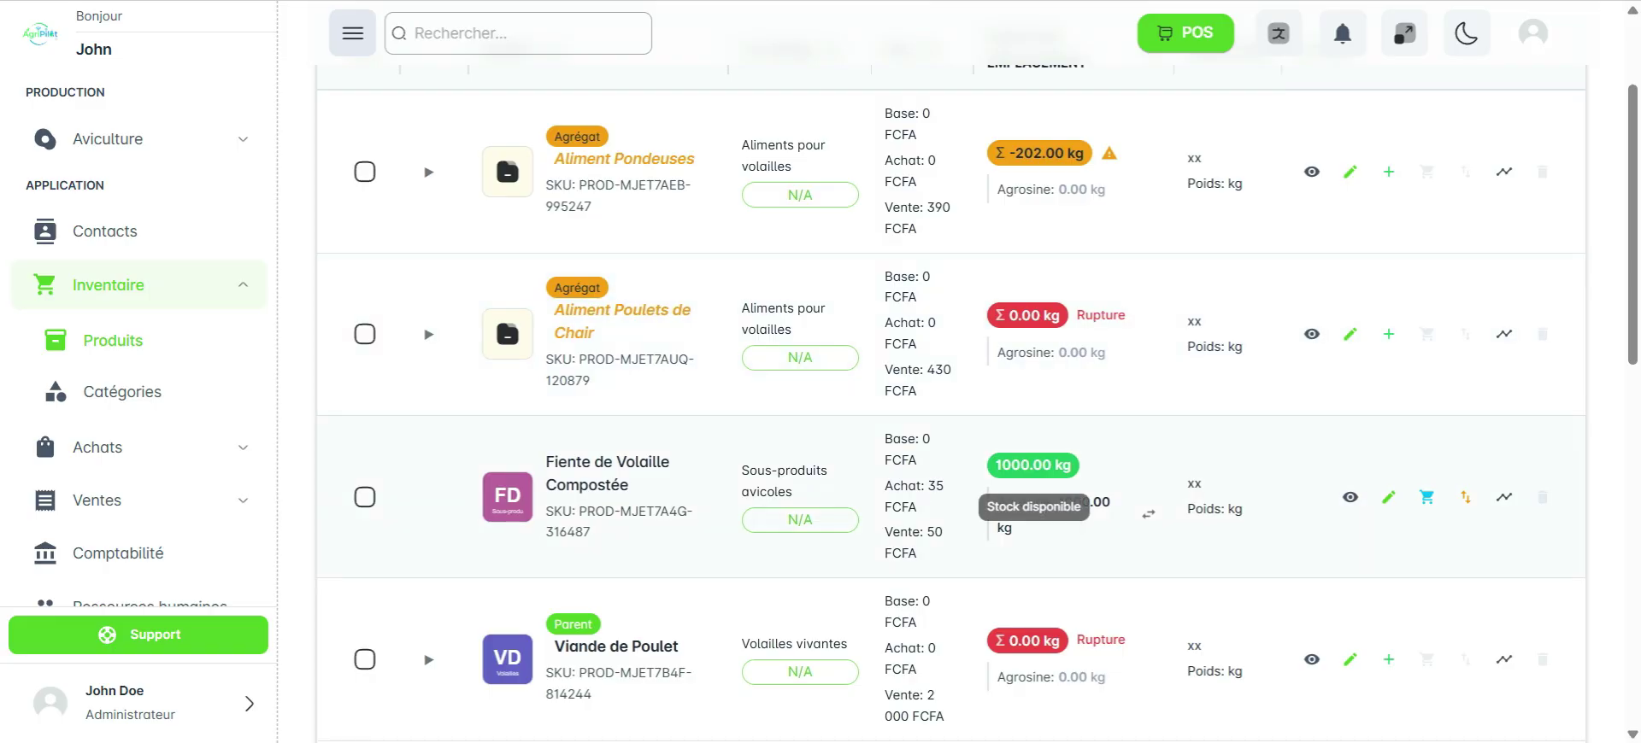
Review the stock movement history of Fiente de Volaille Compostée for the manure collection entry
click(1465, 497)
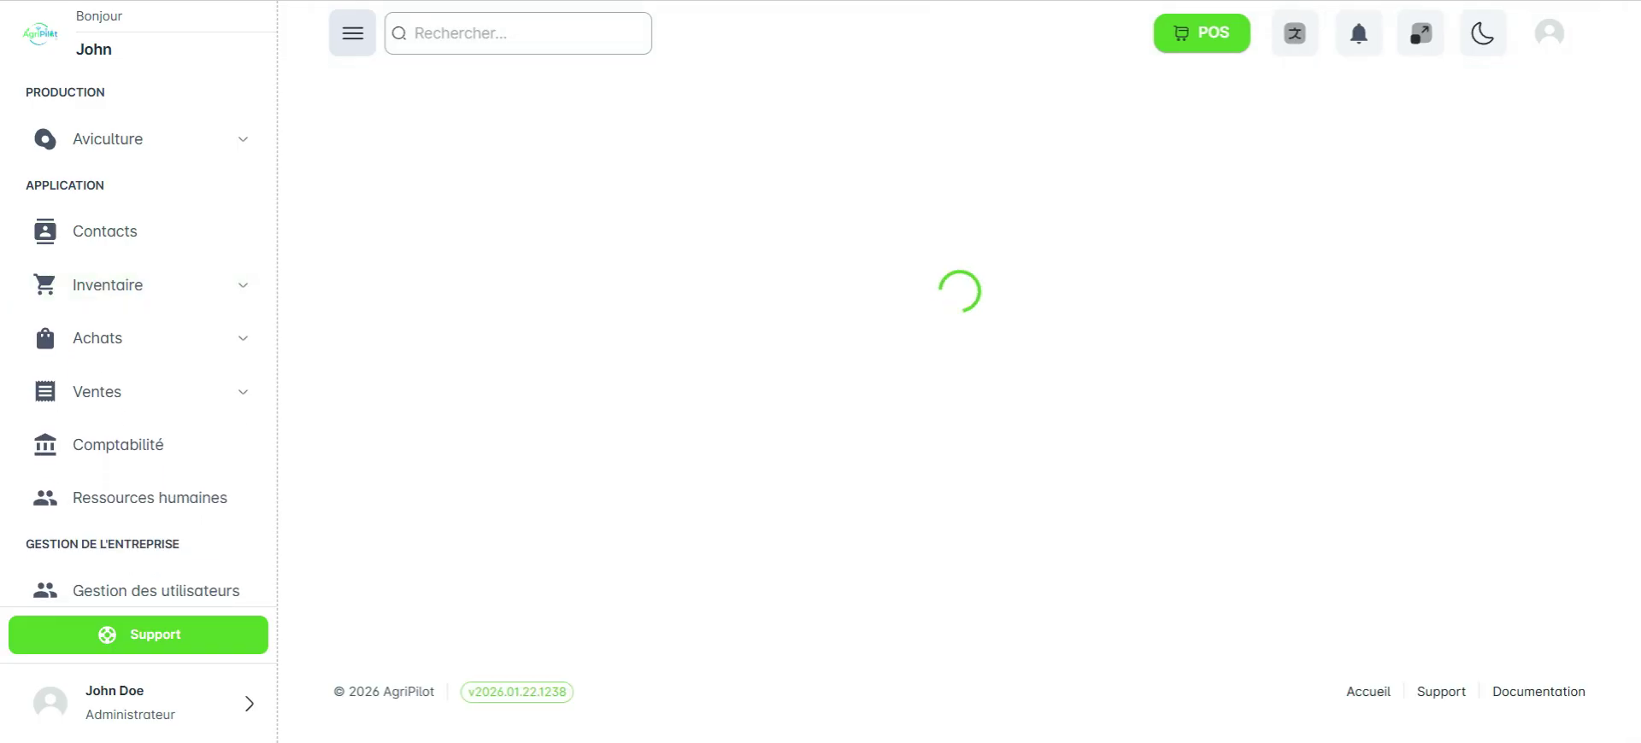
scroll(948, 441, down, 3)
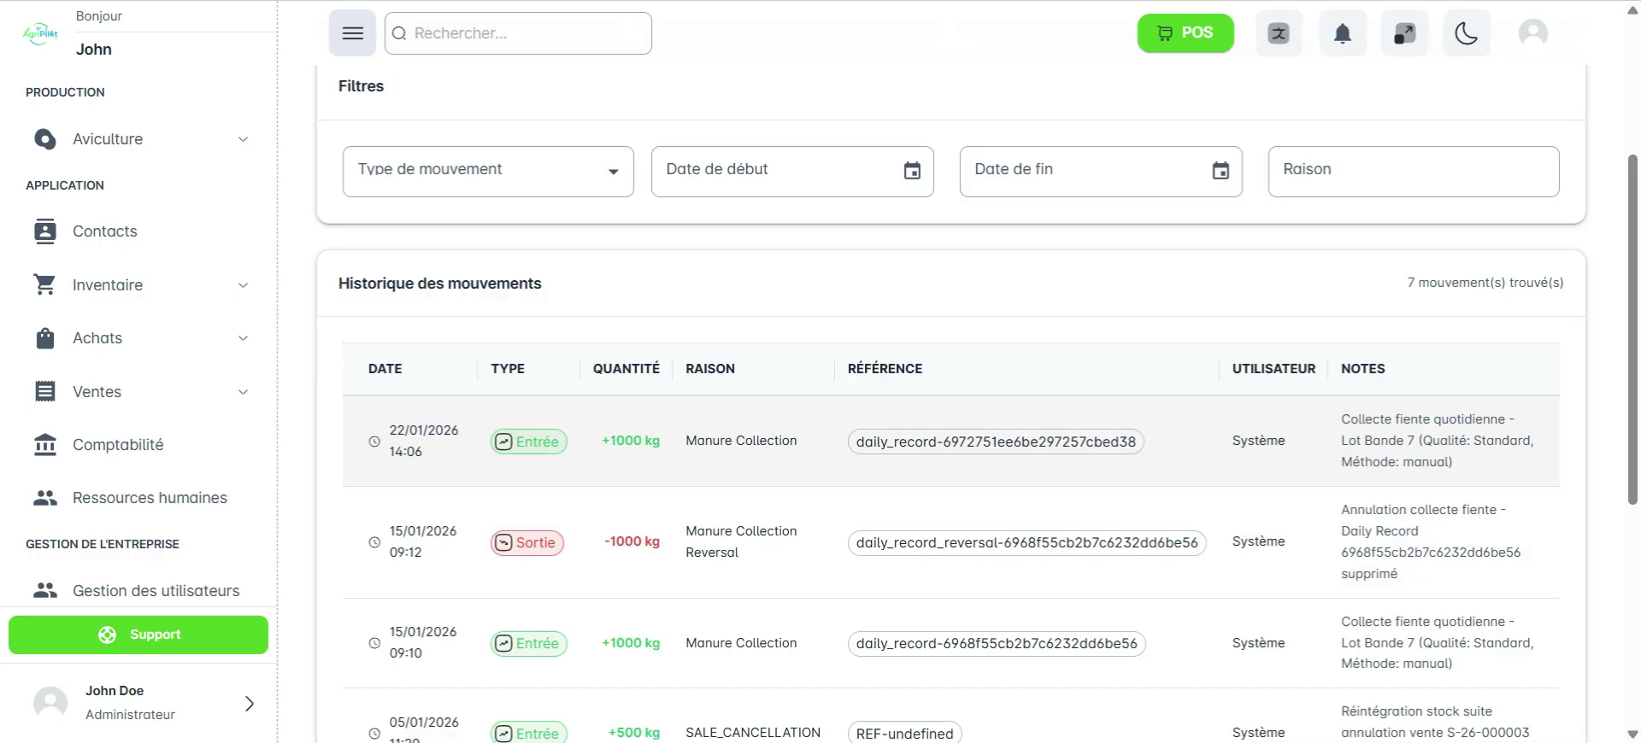
scroll(948, 441, up, 3)
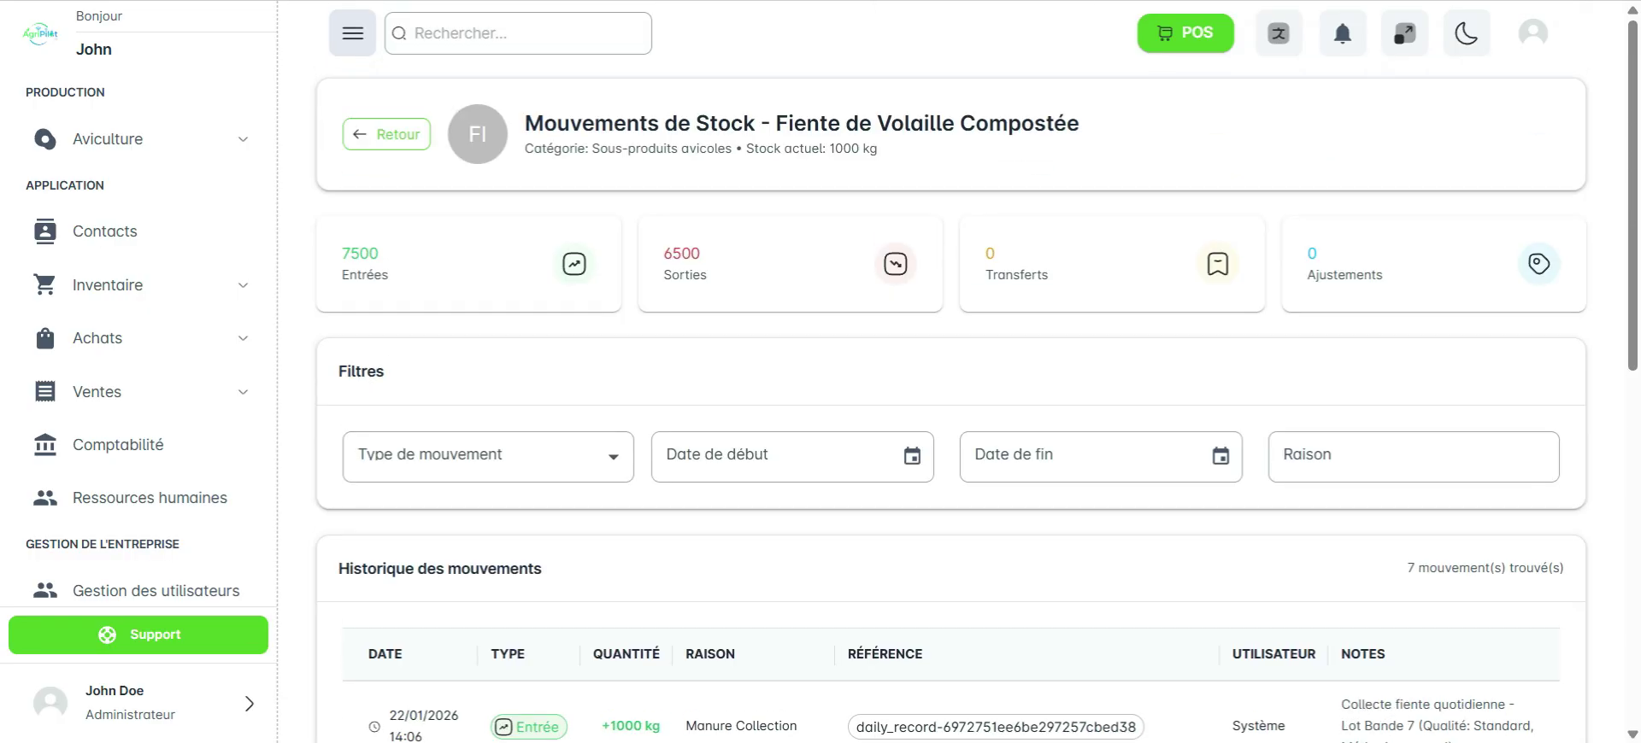